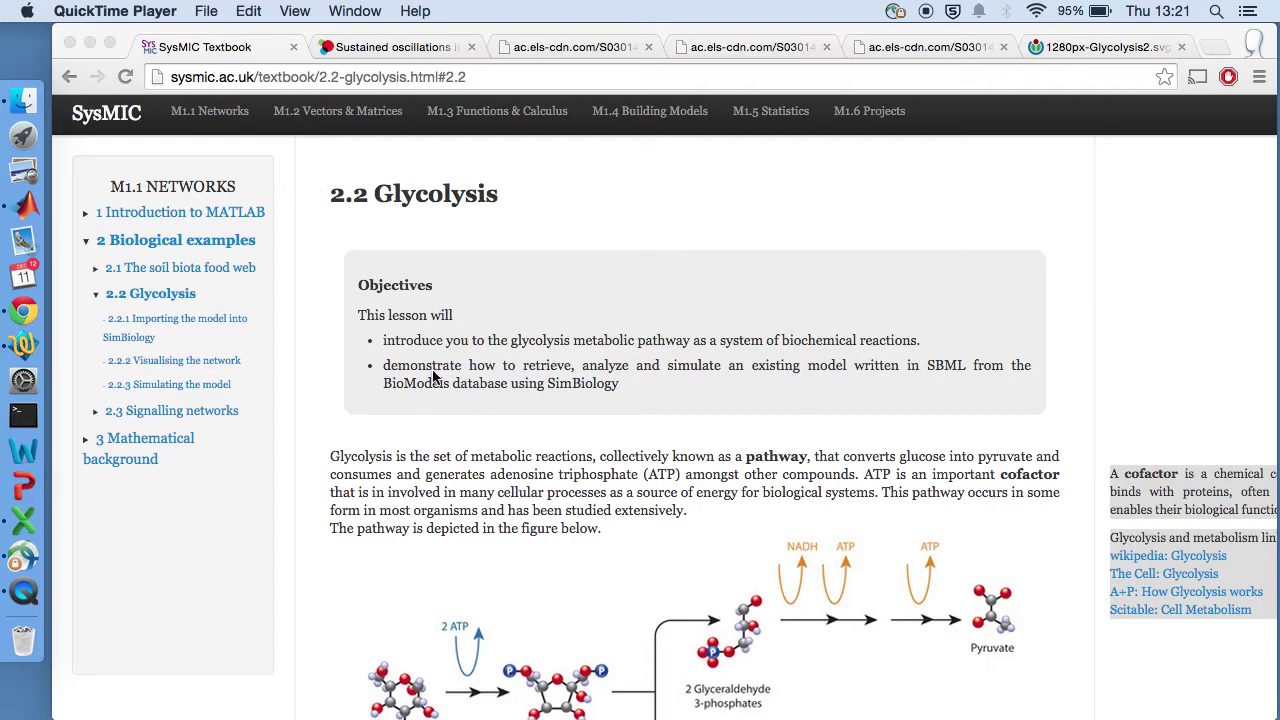
# Scroll the 2.2 Glycolysis lesson past the pathway figure and oscillation plots to Exercise 2.2.1
pyautogui.scroll(-5, 432, 385)
pyautogui.scroll(-1, 432, 388)
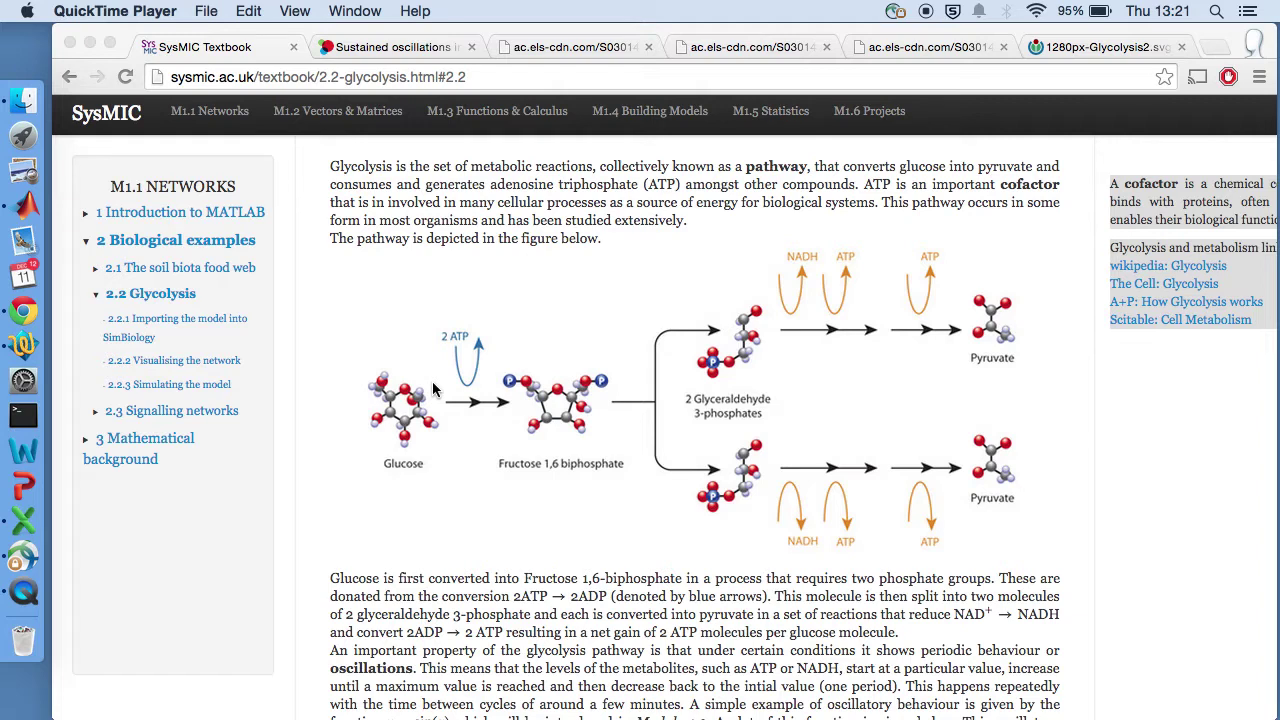
pyautogui.scroll(-10, 434, 391)
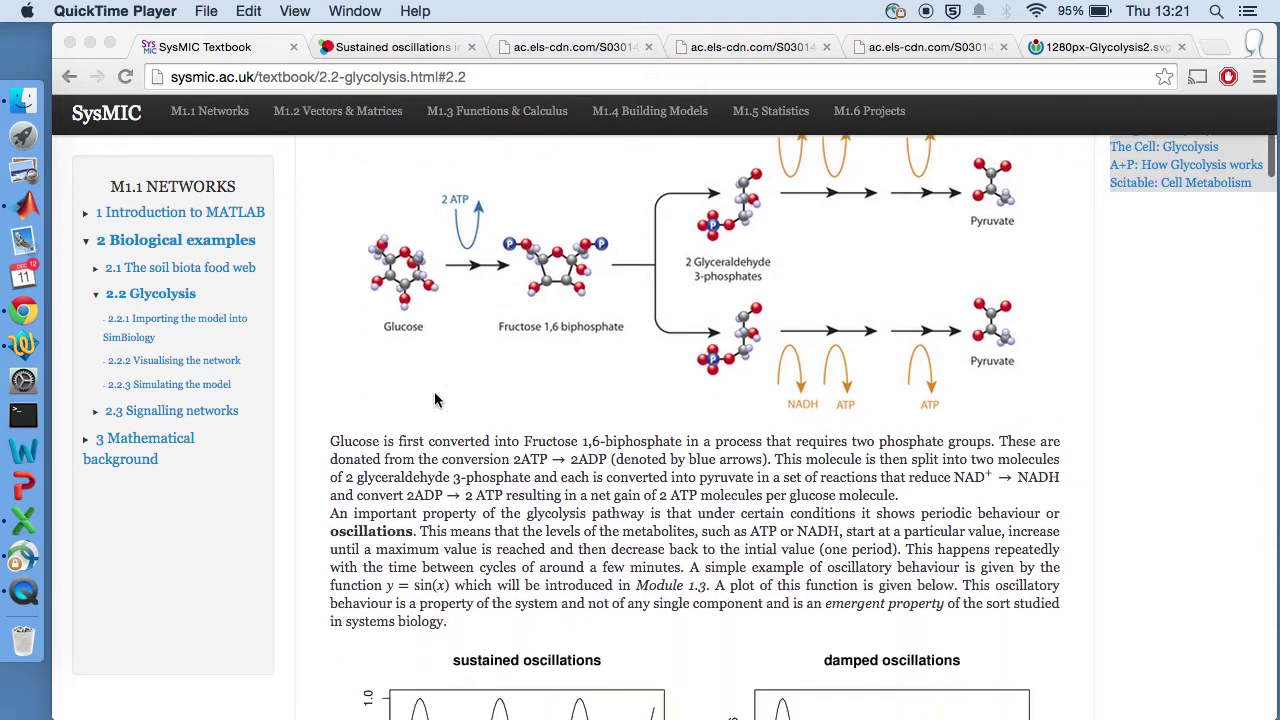
pyautogui.scroll(-2, 434, 398)
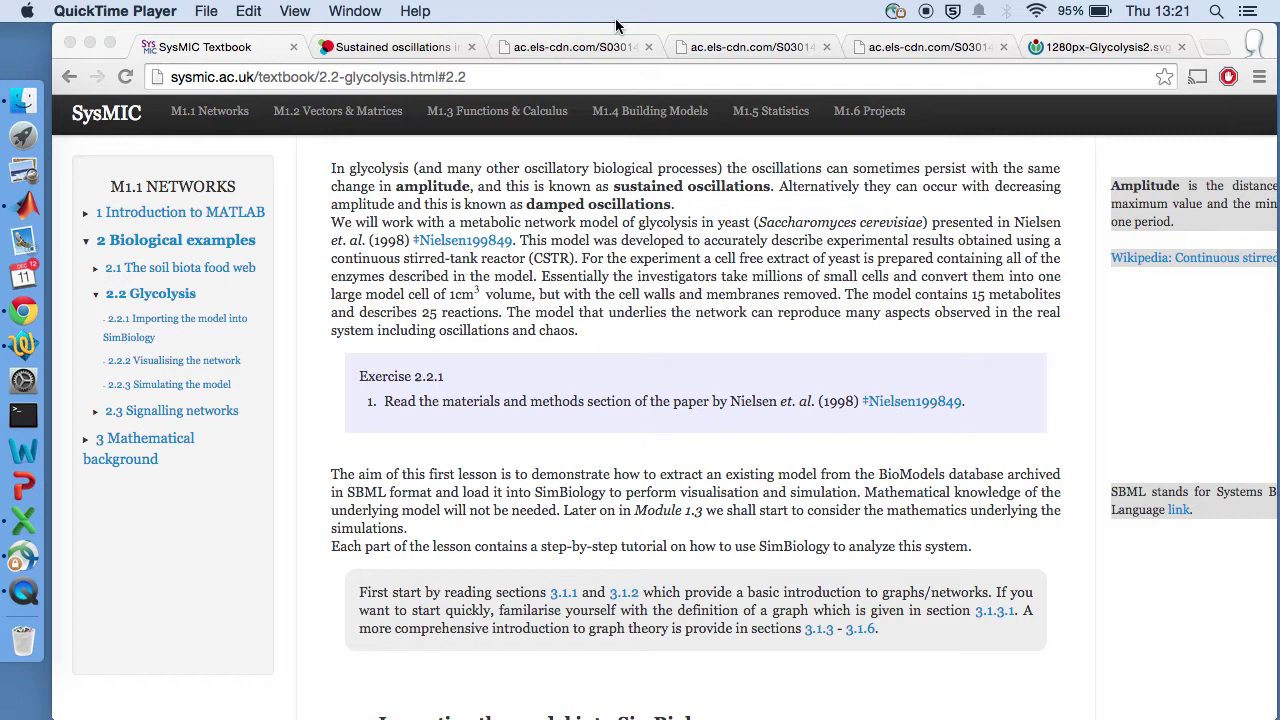
pyautogui.click(590, 50)
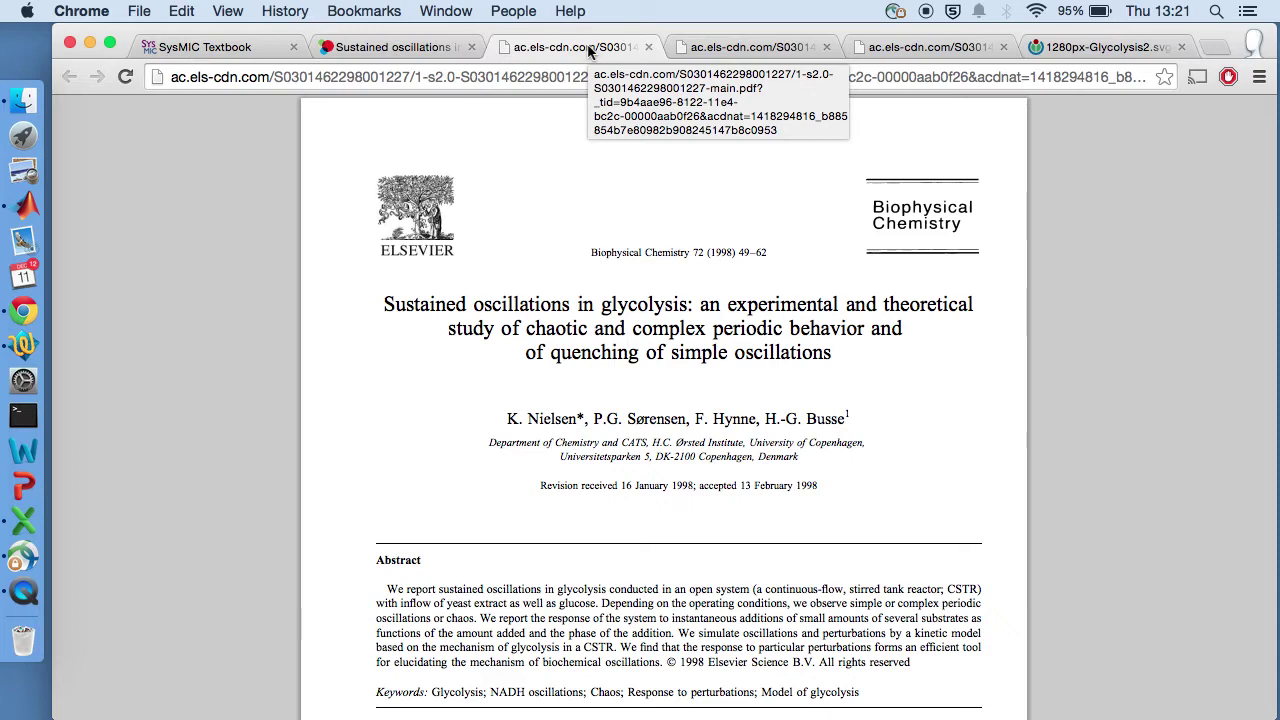
pyautogui.click(715, 50)
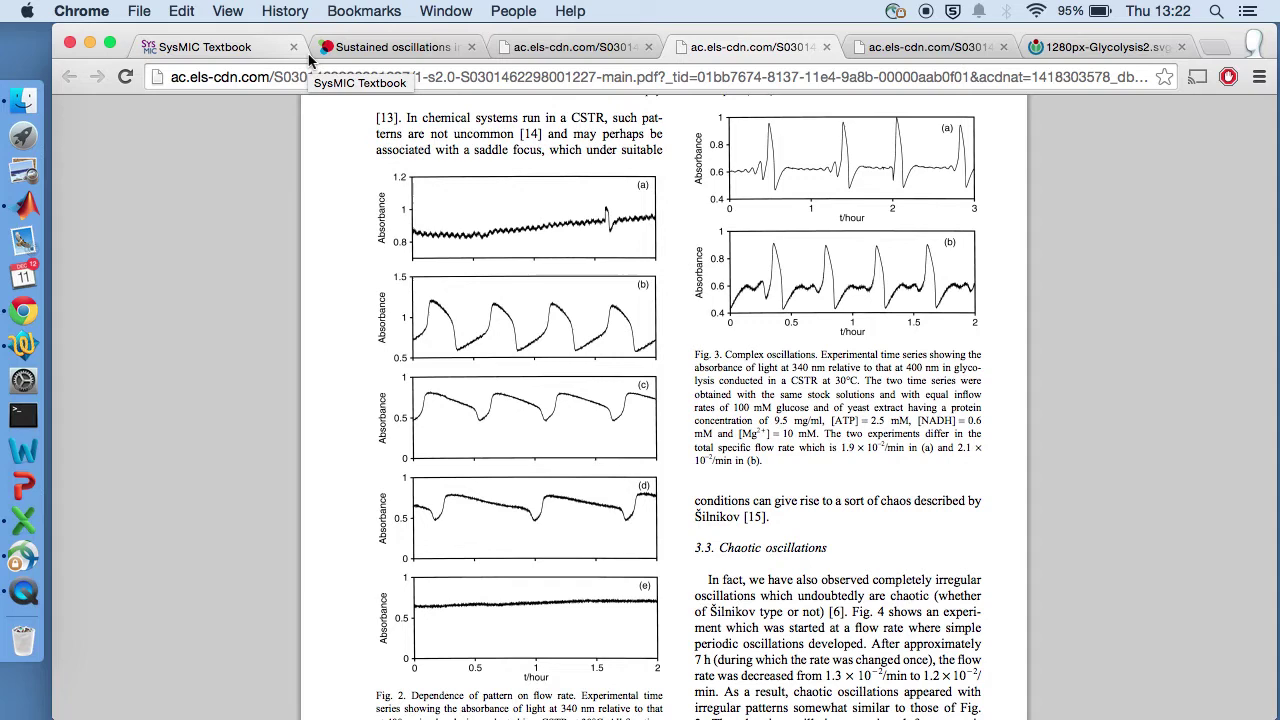
pyautogui.click(232, 48)
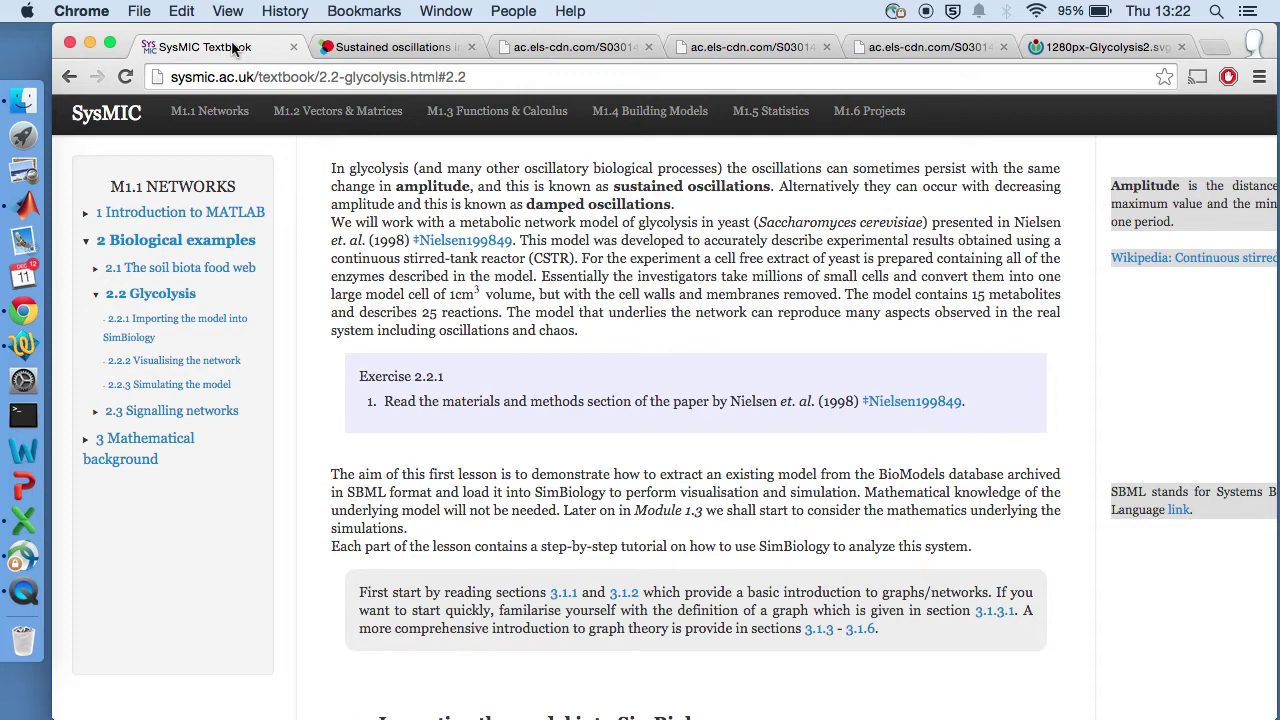
# Scroll to section 2.2.1 Importing the model and open the BioModels Database link in a new tab
pyautogui.scroll(6, 435, 318)
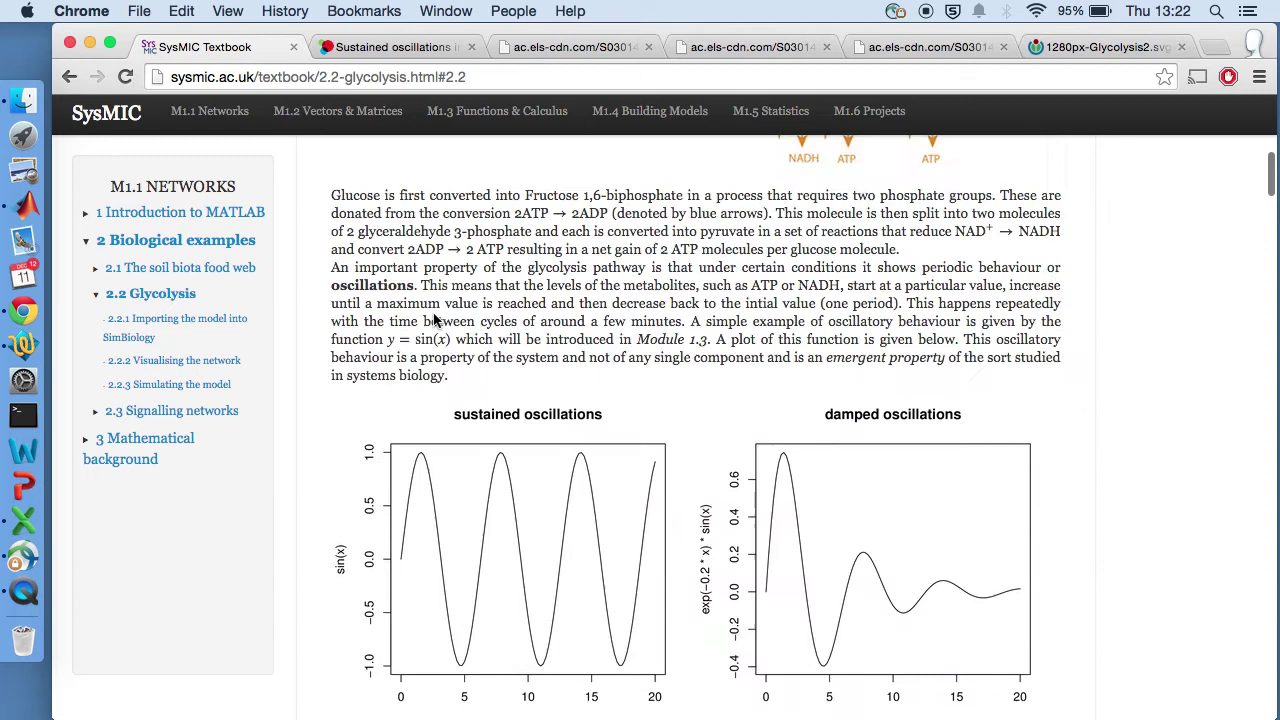
pyautogui.scroll(6, 435, 318)
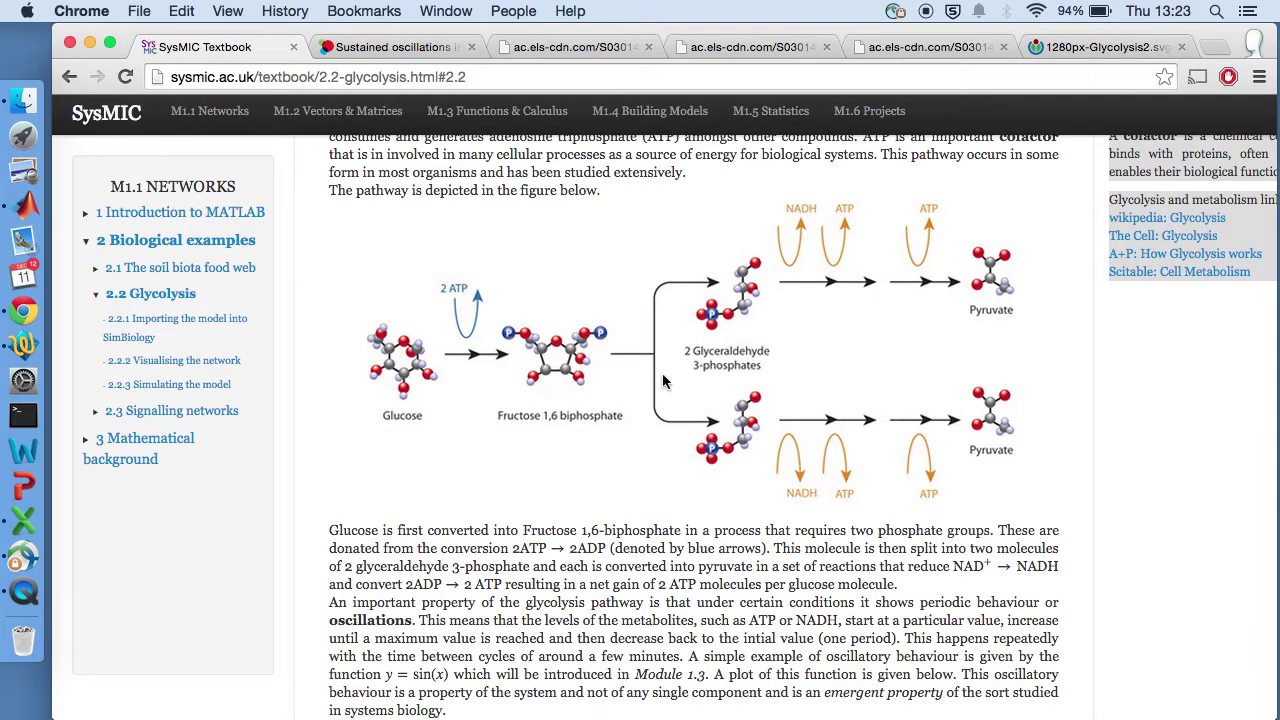
pyautogui.scroll(-10, 662, 374)
pyautogui.scroll(-5, 662, 374)
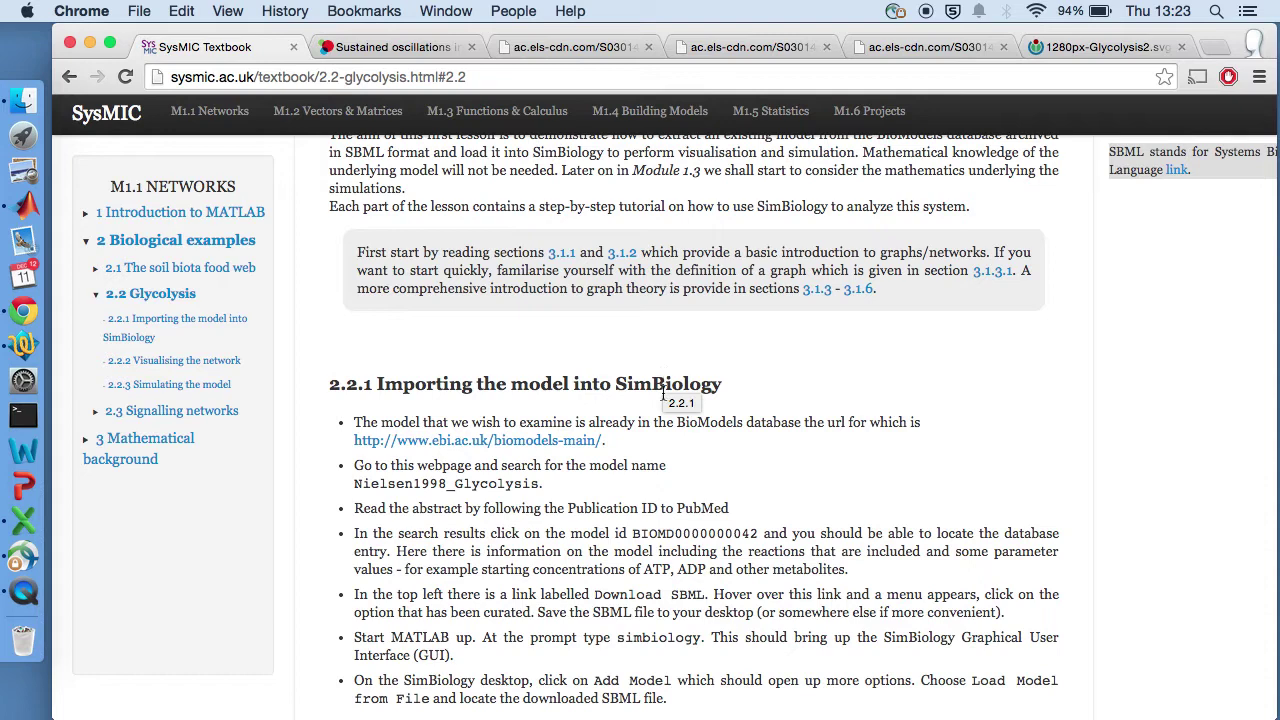
pyautogui.scroll(-3, 662, 374)
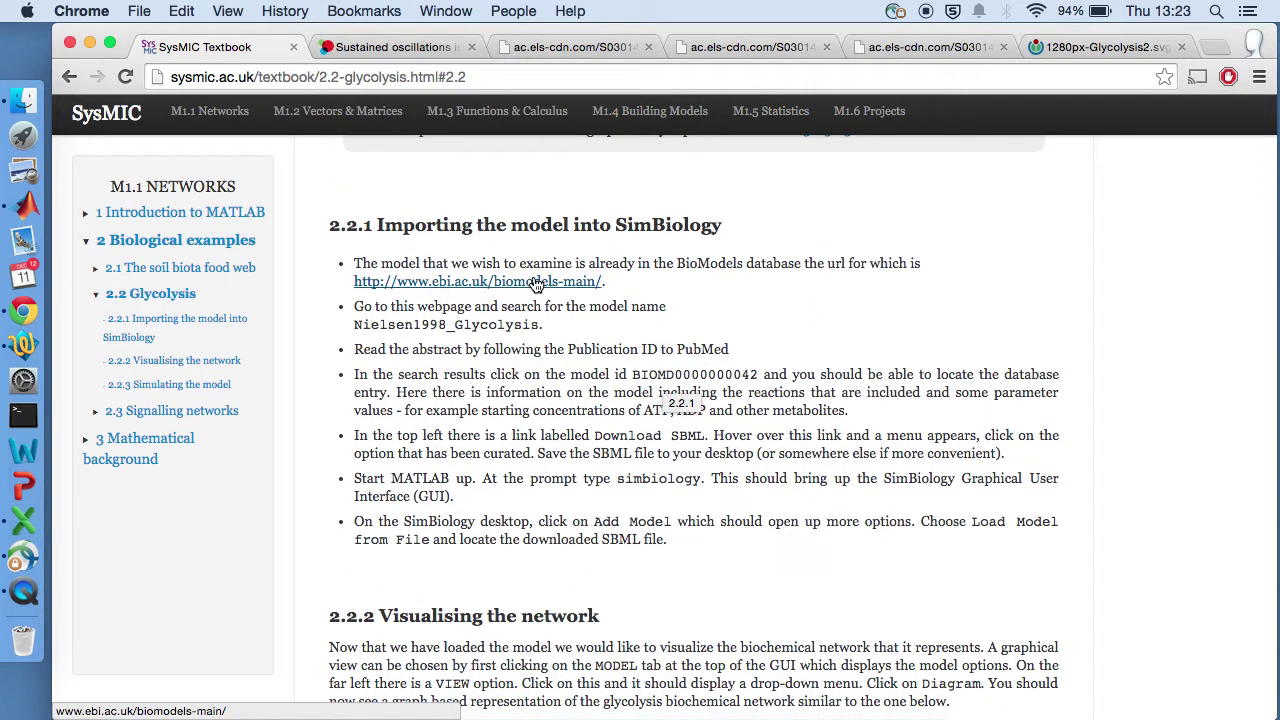
pyautogui.keyDown('super'); pyautogui.click(537, 284); pyautogui.keyUp('super')
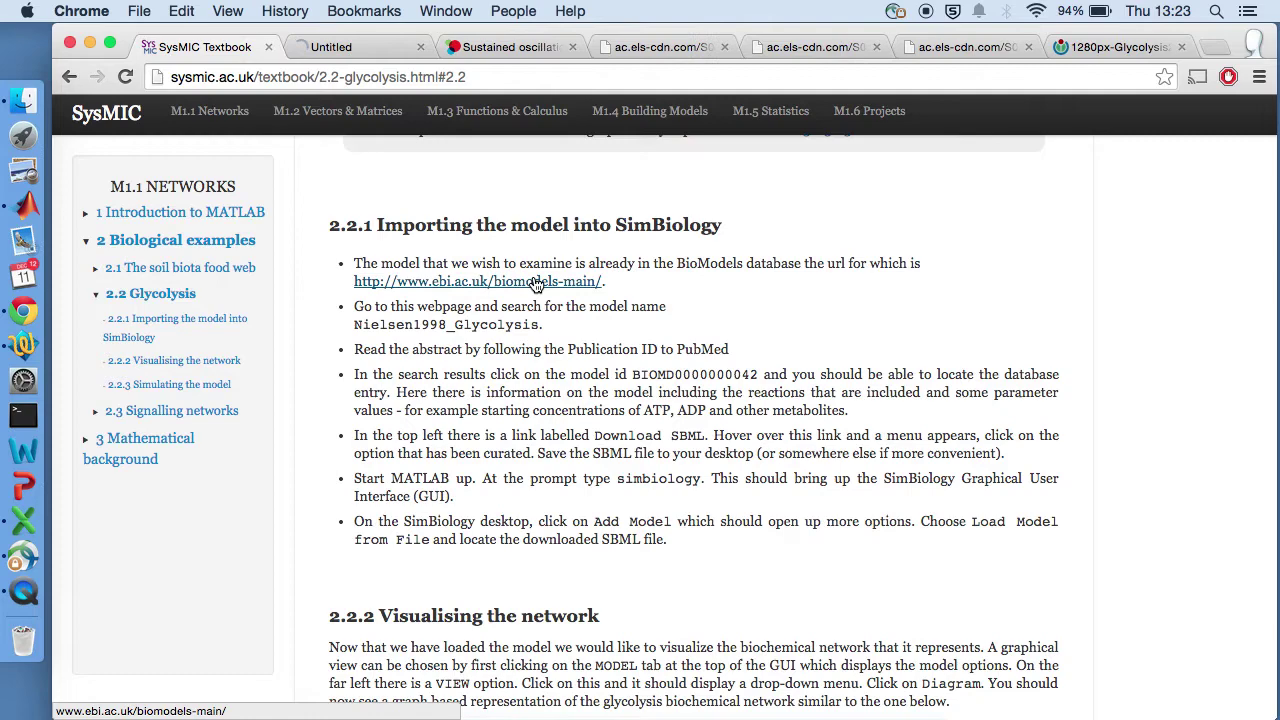
# Copy the model name from the textbook and search BioModels for Nielsen1998_Glycolysis
pyautogui.click(346, 52)
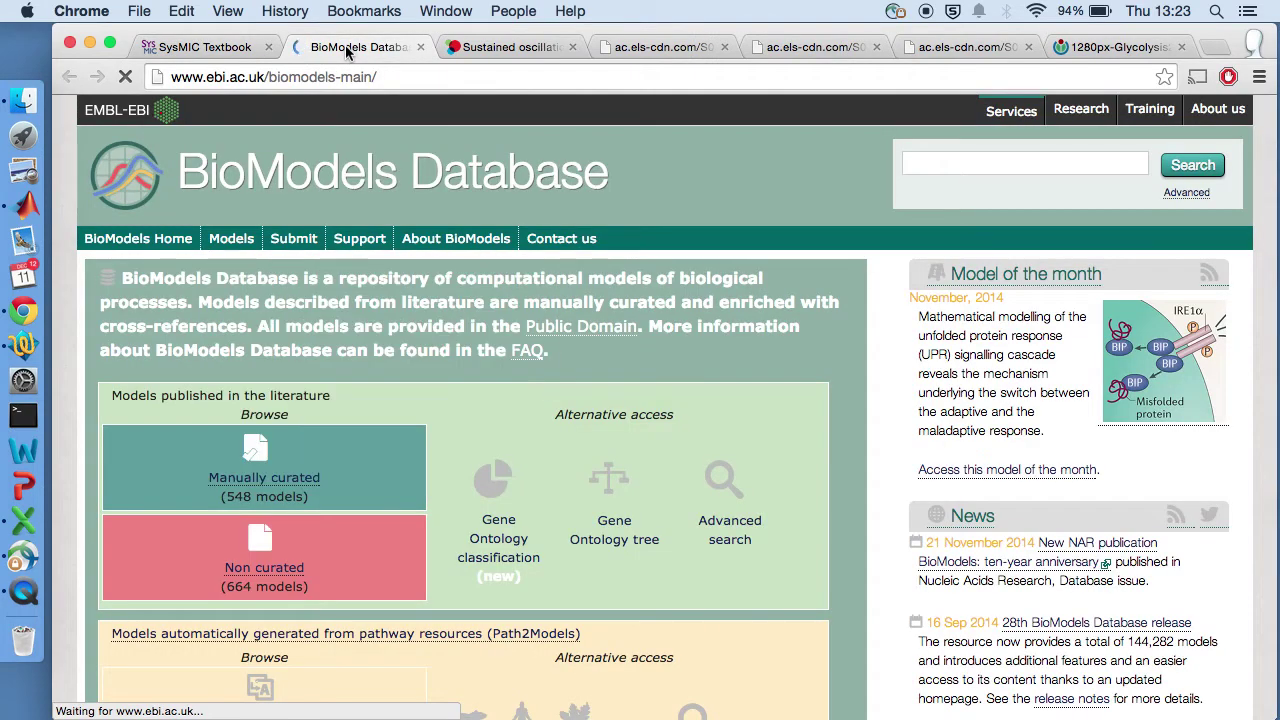
pyautogui.click(199, 45)
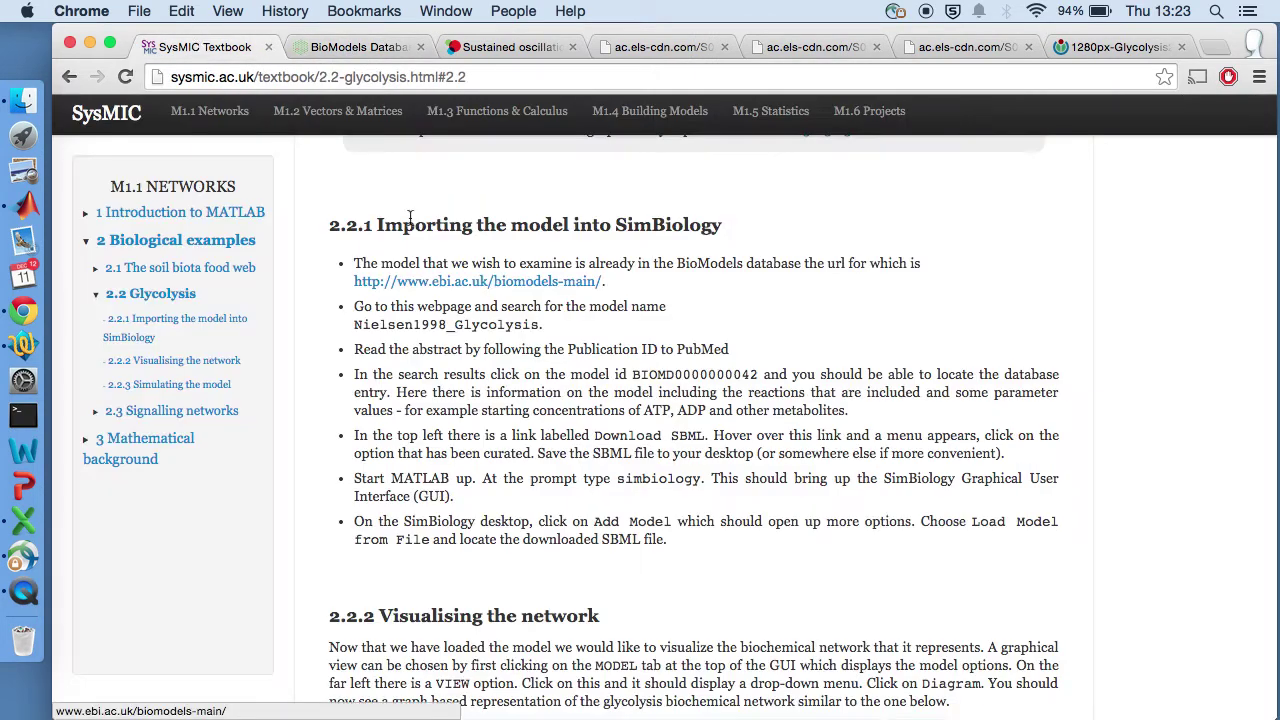
pyautogui.moveTo(354, 325); pyautogui.dragTo(541, 325)
pyautogui.press('super+c')
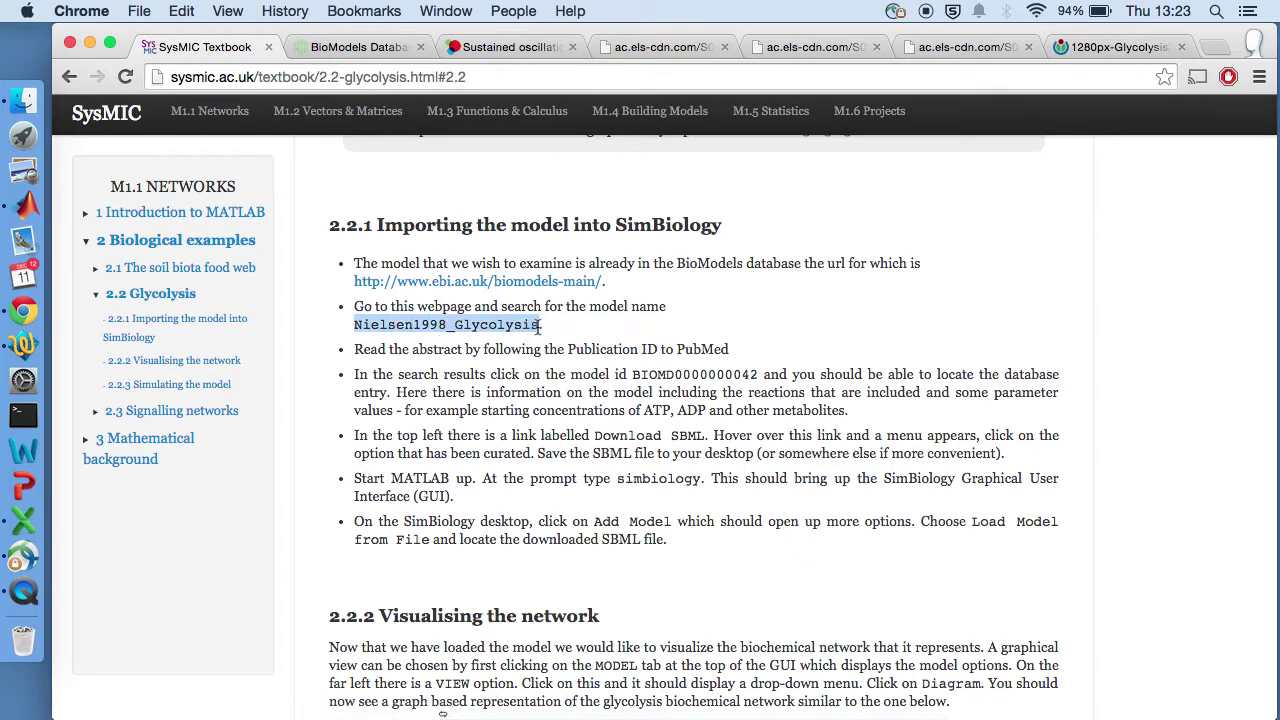
pyautogui.click(357, 47)
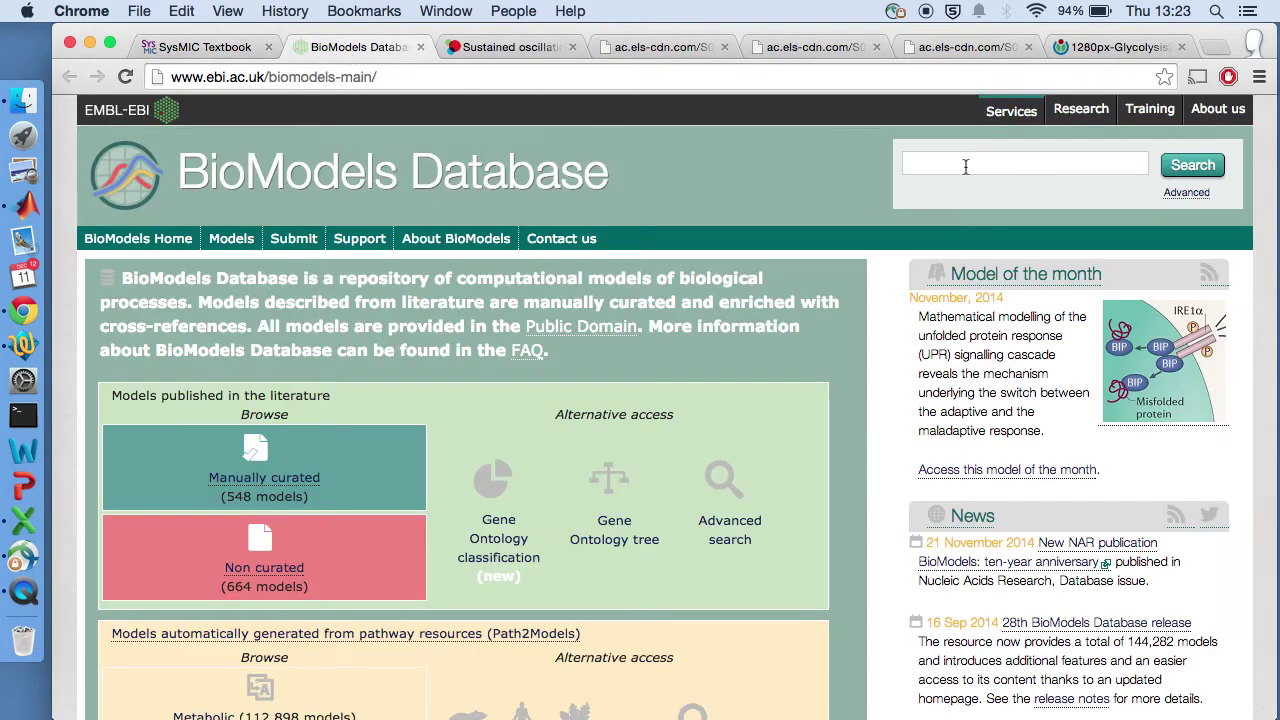
pyautogui.click(1033, 162)
pyautogui.press('super+v')
pyautogui.click(1207, 174)
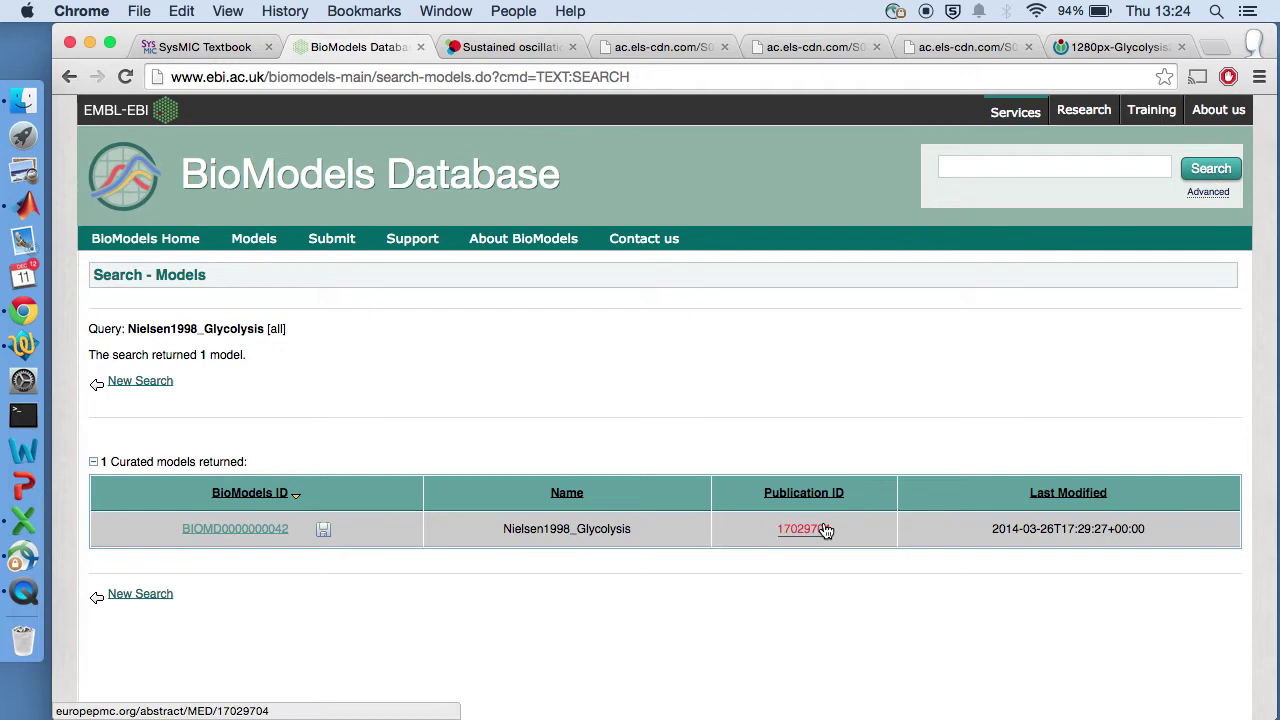
pyautogui.click(498, 48)
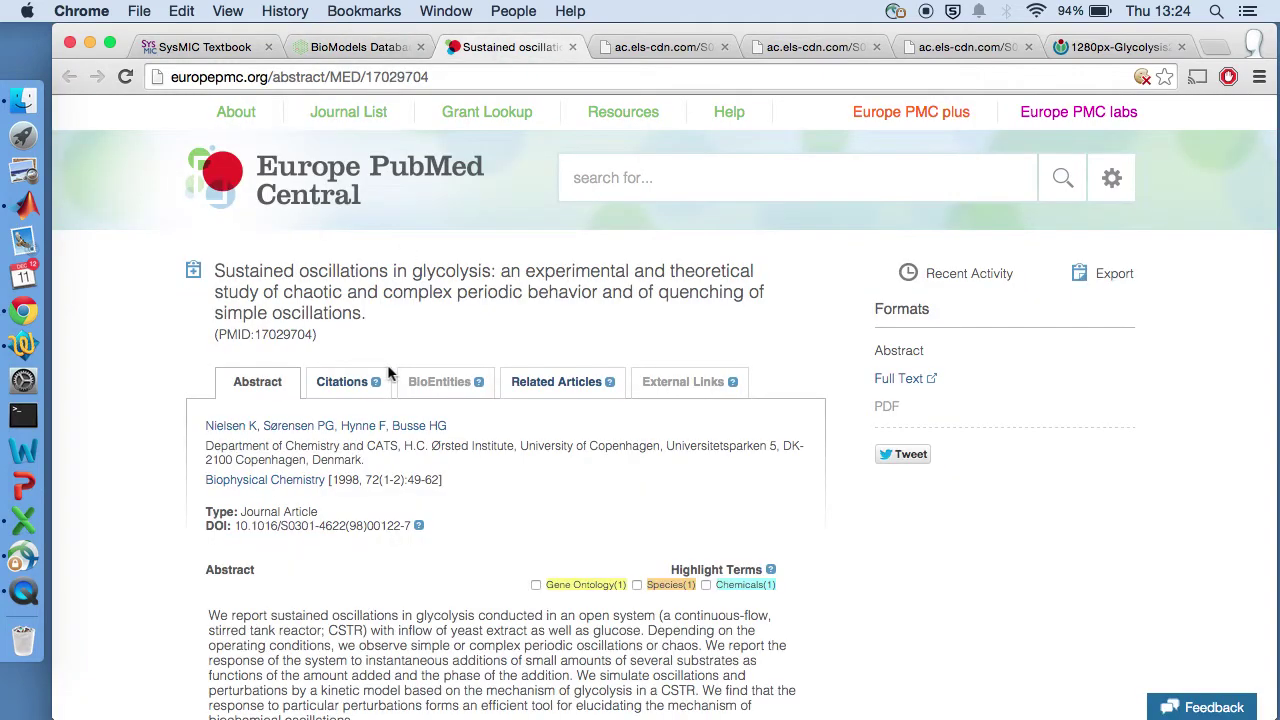
pyautogui.scroll(-5, 387, 364)
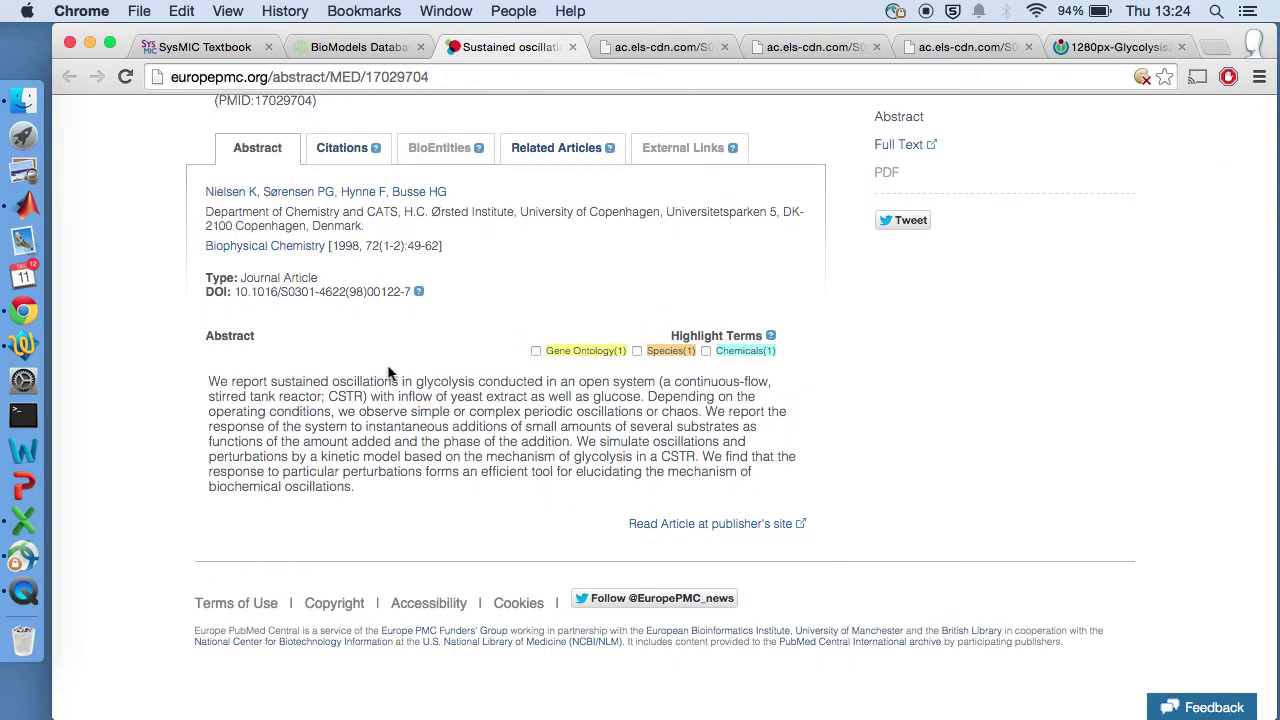
pyautogui.click(356, 47)
pyautogui.click(235, 529)
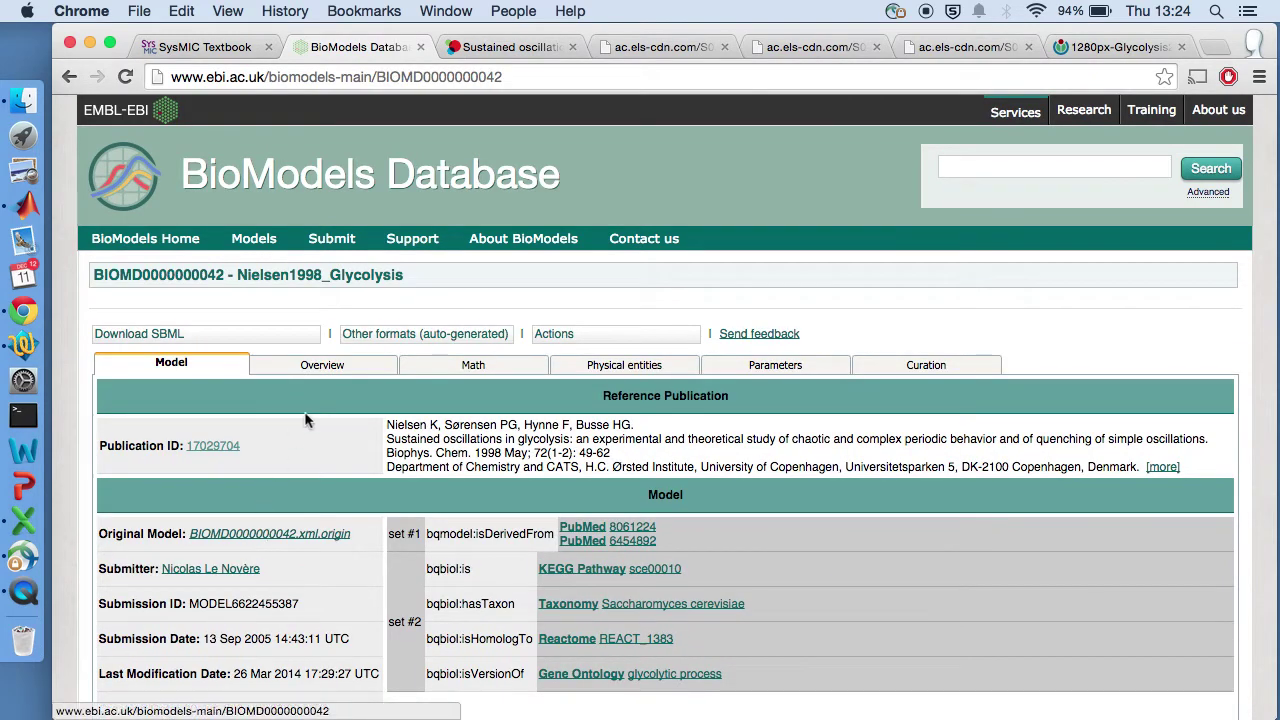
pyautogui.click(318, 372)
pyautogui.scroll(-6, 322, 412)
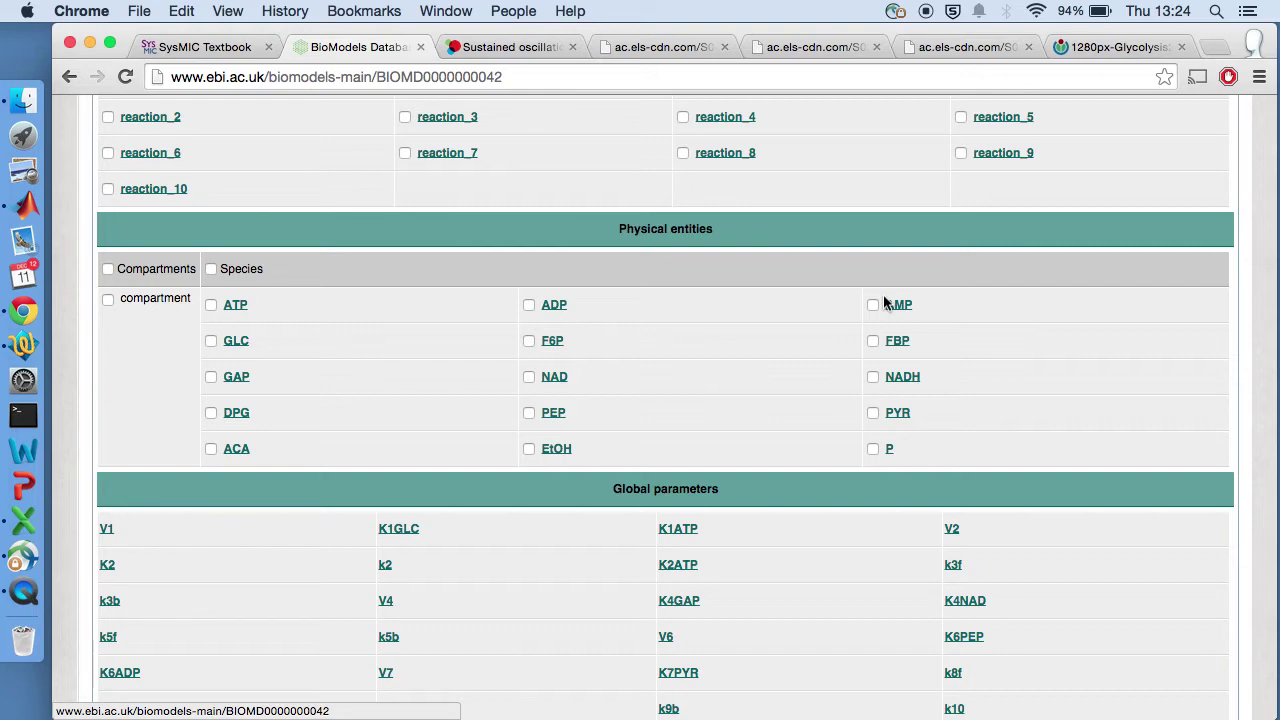
pyautogui.scroll(5, 883, 304)
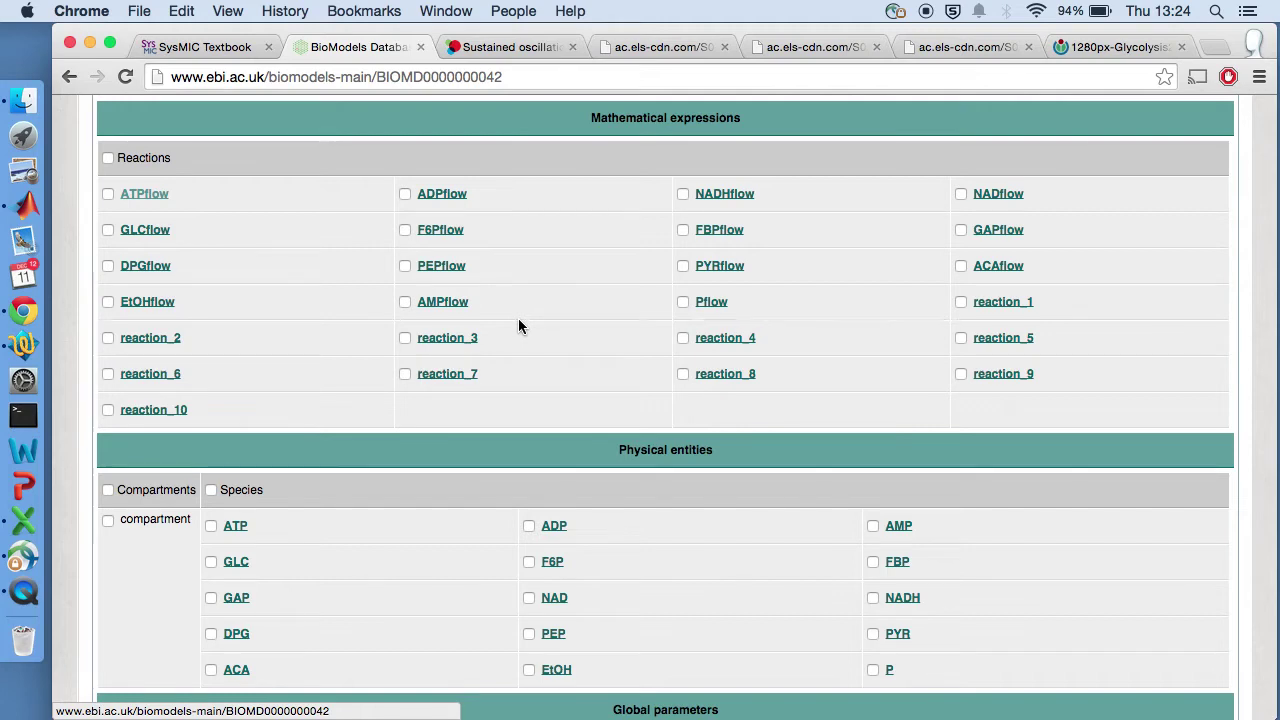
pyautogui.scroll(-10, 510, 346)
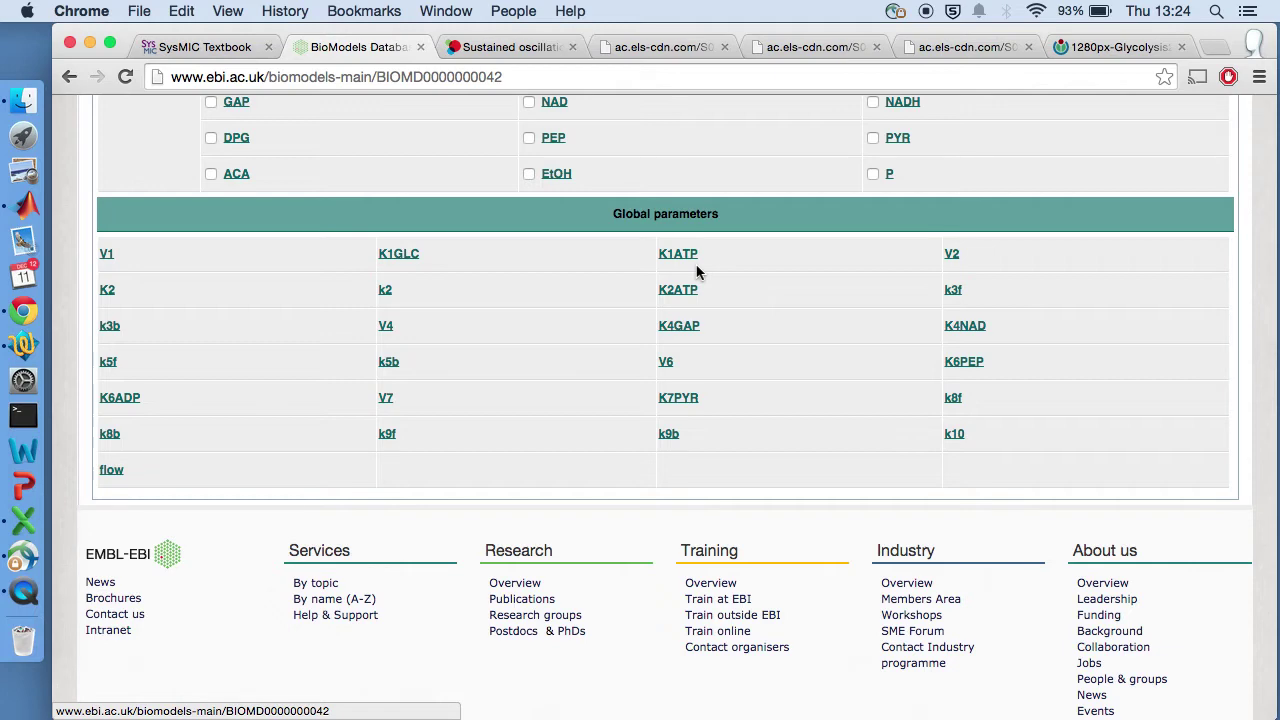
pyautogui.scroll(10, 697, 271)
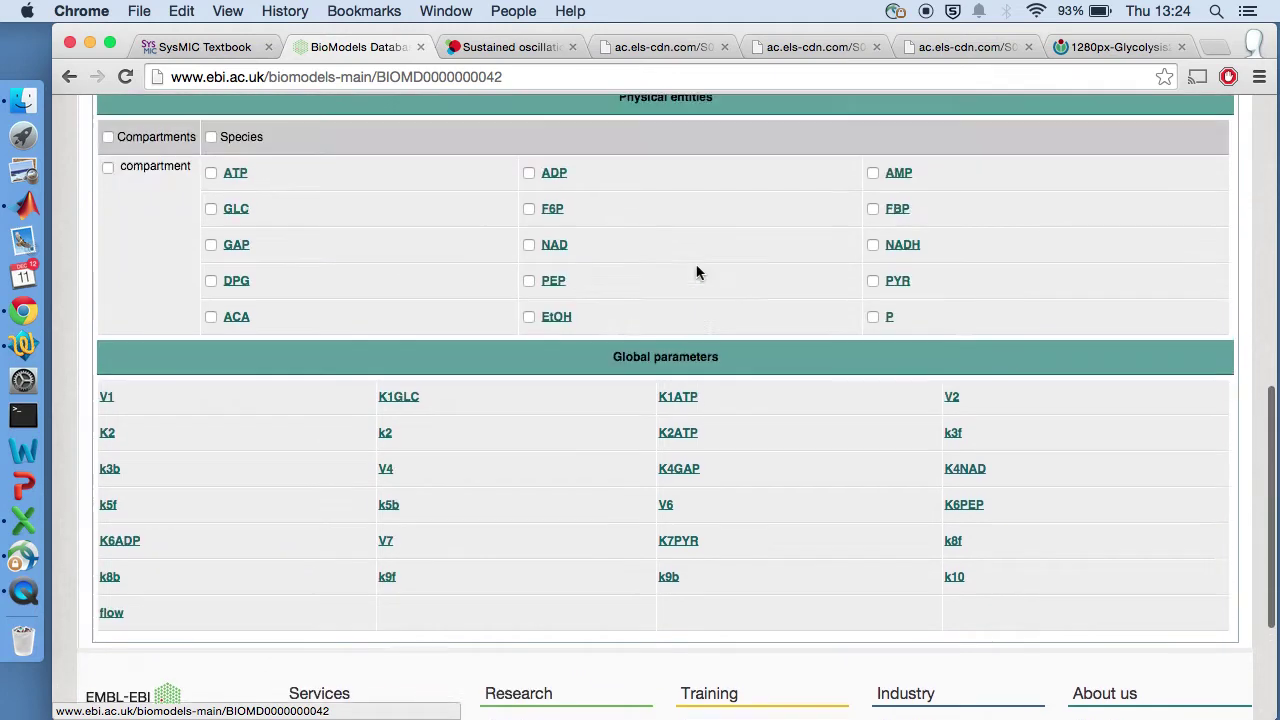
pyautogui.scroll(3, 697, 271)
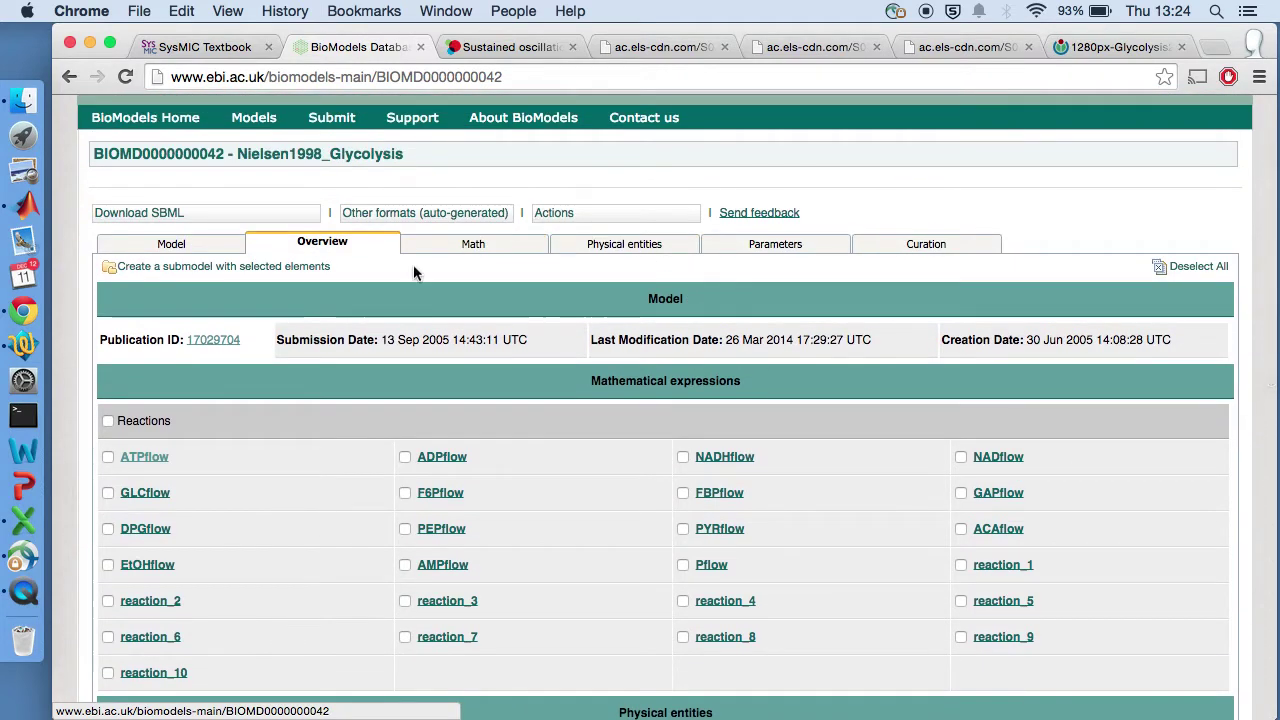
pyautogui.click(205, 47)
pyautogui.scroll(-4, 412, 378)
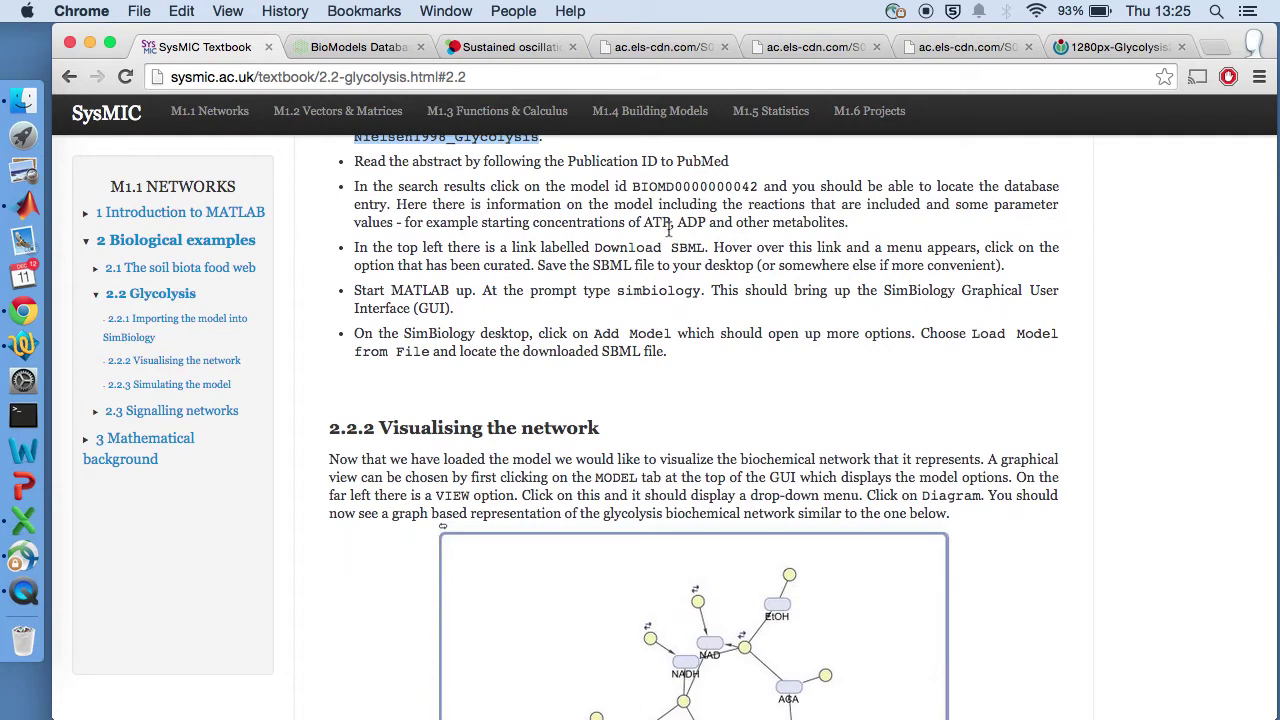
pyautogui.click(605, 247)
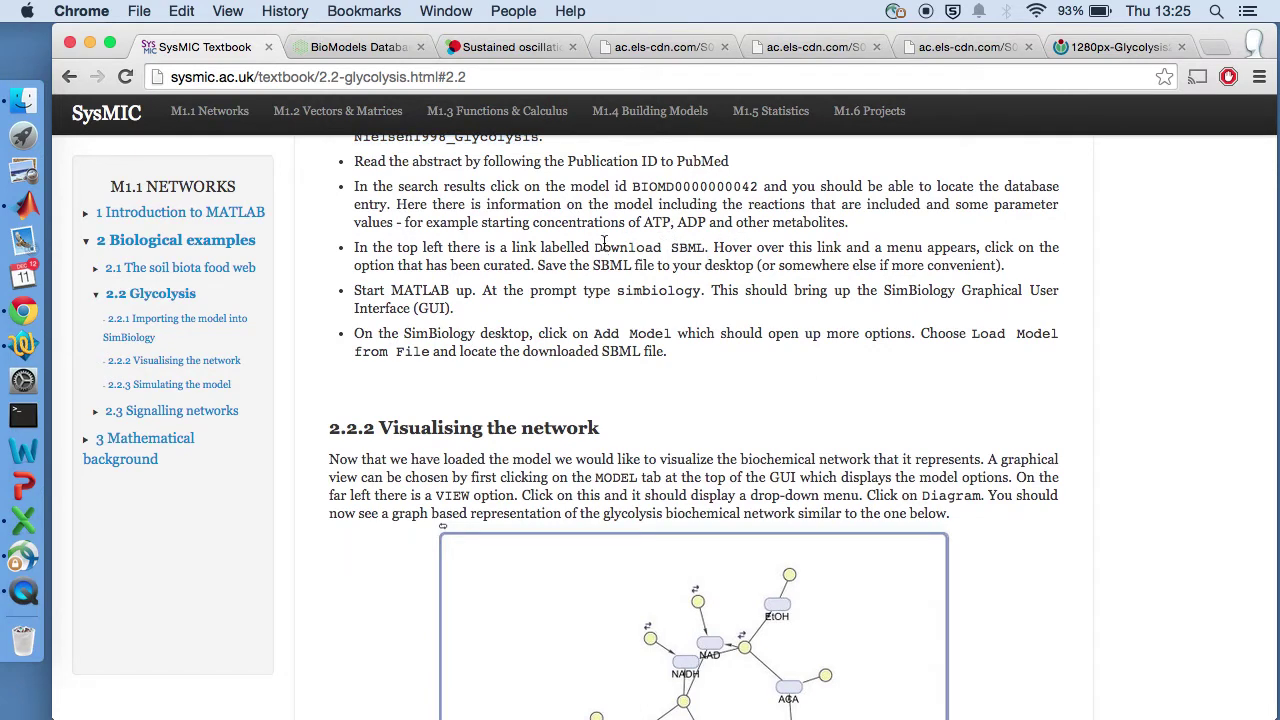
pyautogui.moveTo(592, 247); pyautogui.dragTo(699, 241)
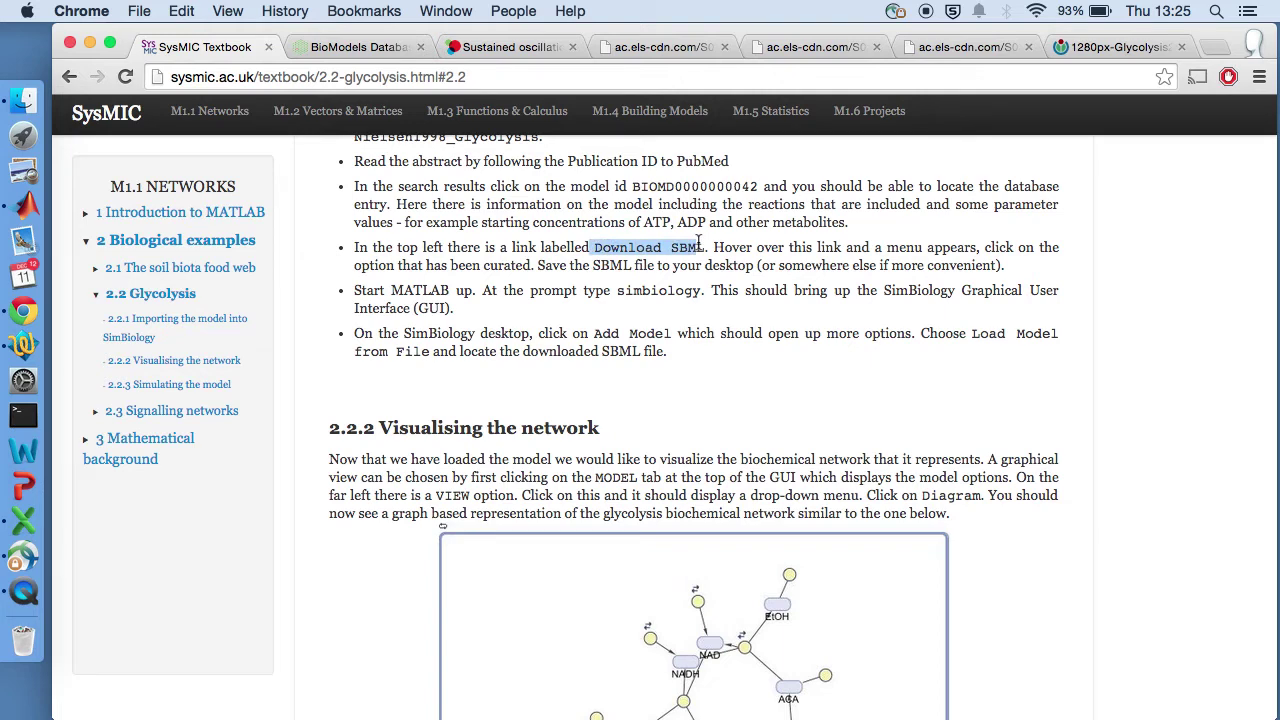
pyautogui.click(358, 46)
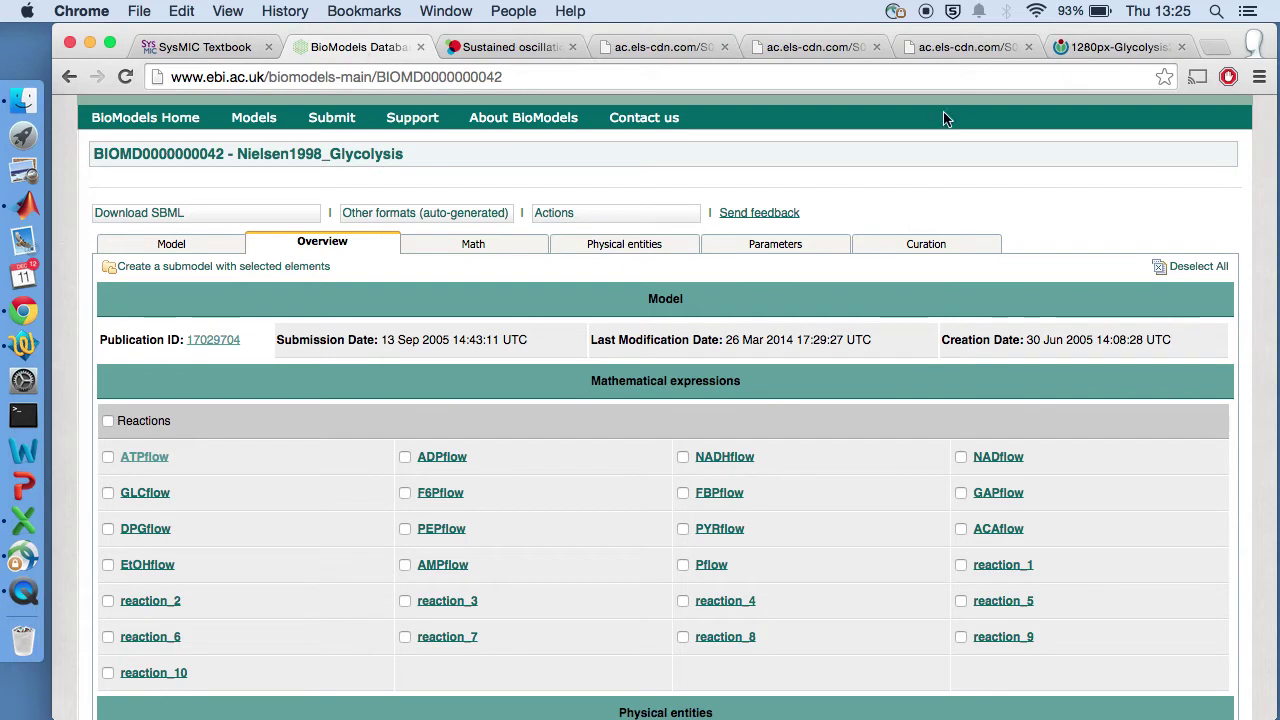
# Download the curated SBML L2 V4 file BIOMD0000000042.xml from the Curation tab
pyautogui.click(919, 253)
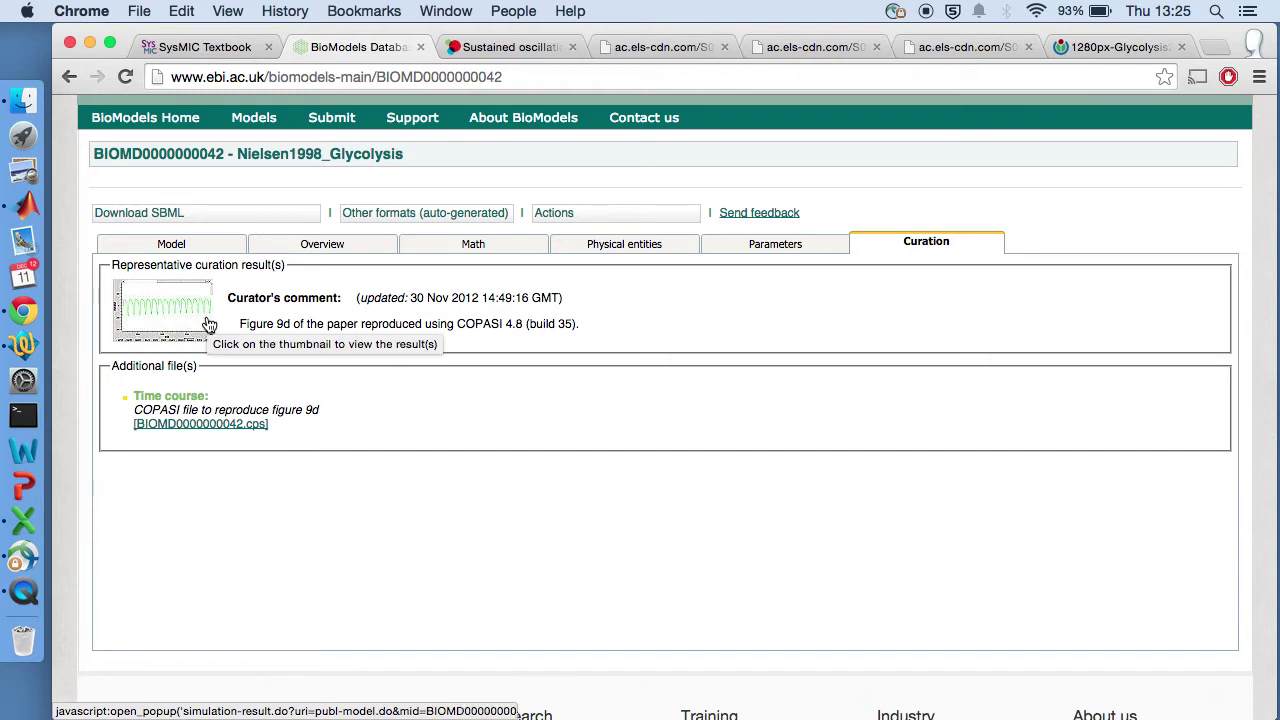
pyautogui.moveTo(205, 214)
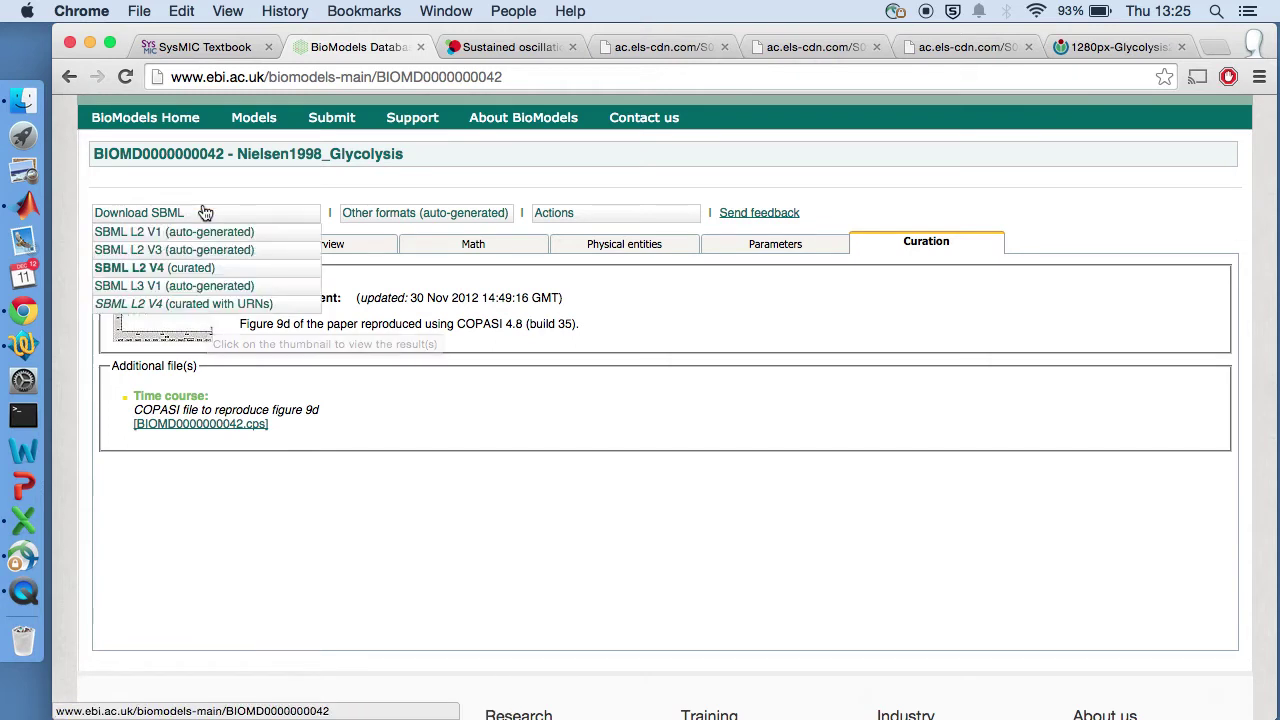
pyautogui.click(205, 270)
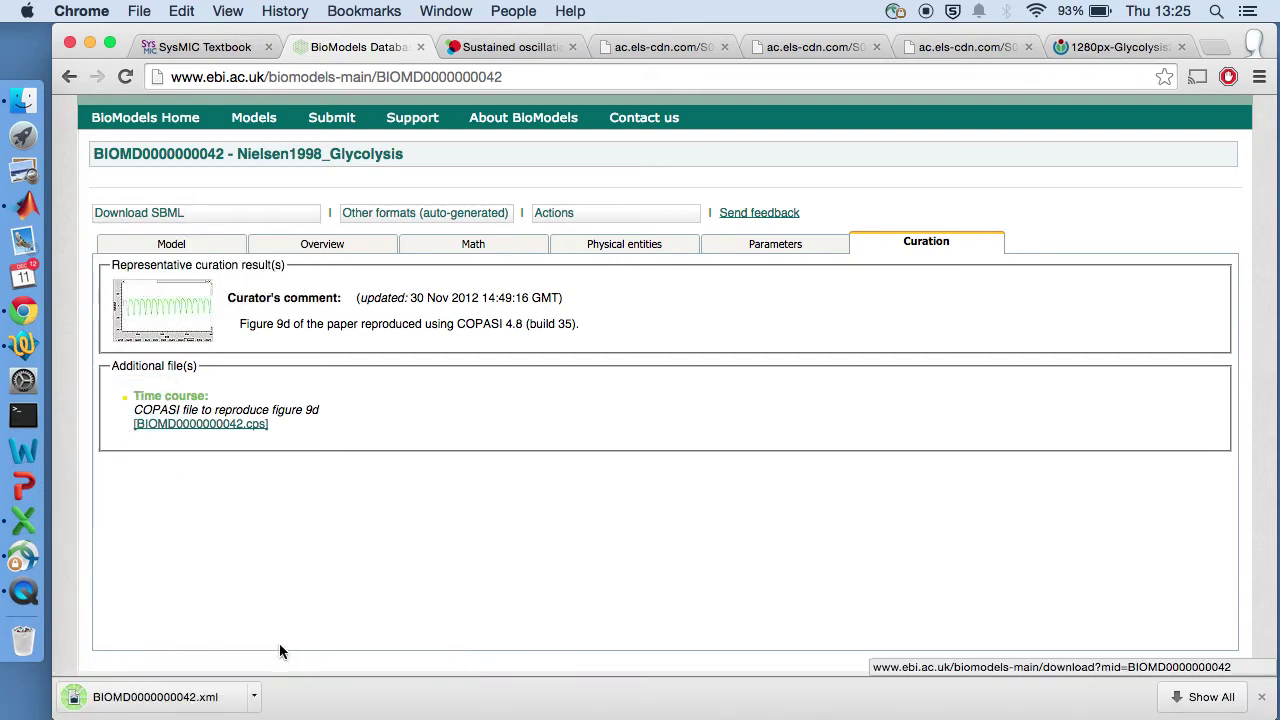
# Recheck the textbook's import instructions and launch MATLAB
pyautogui.click(203, 46)
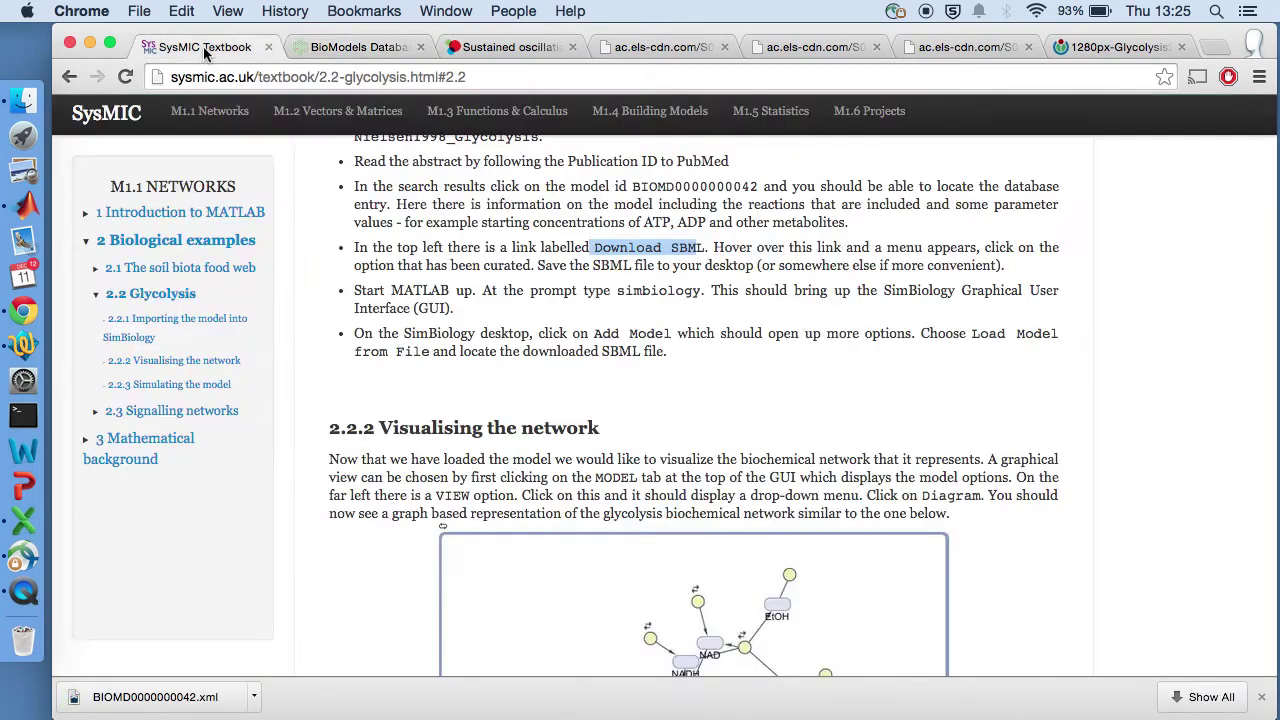
pyautogui.scroll(-3, 395, 255)
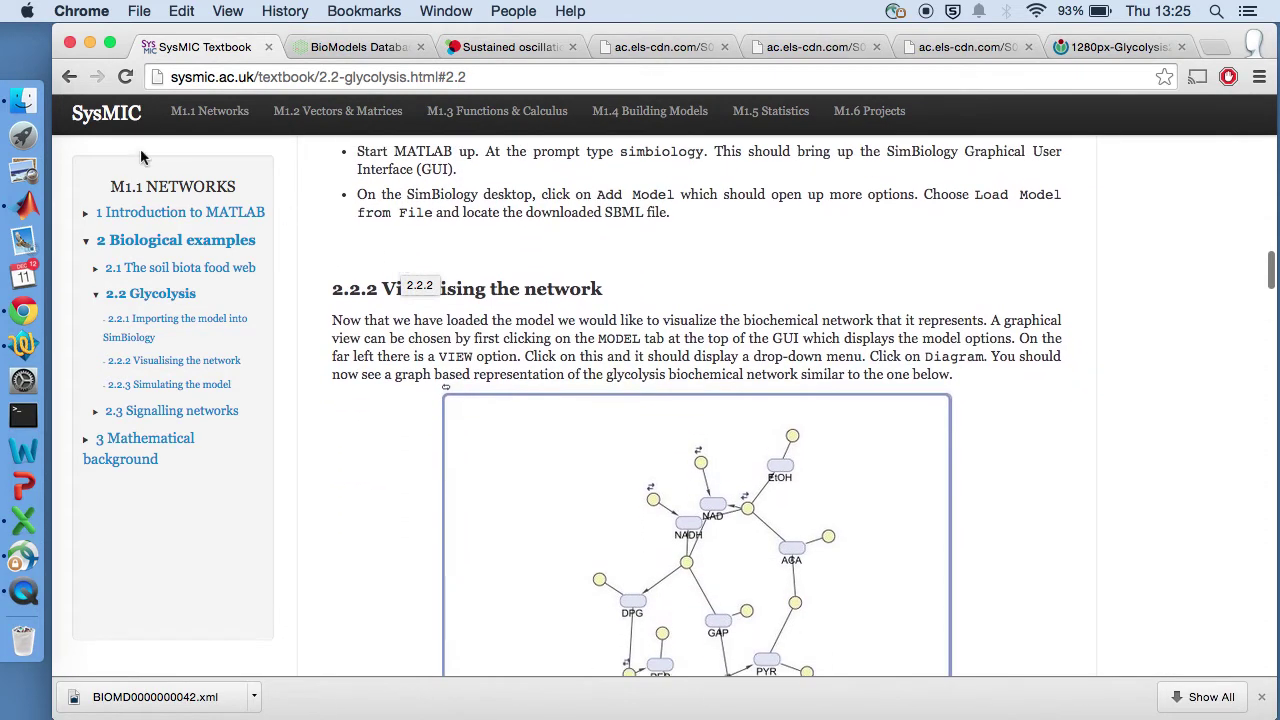
pyautogui.click(24, 205)
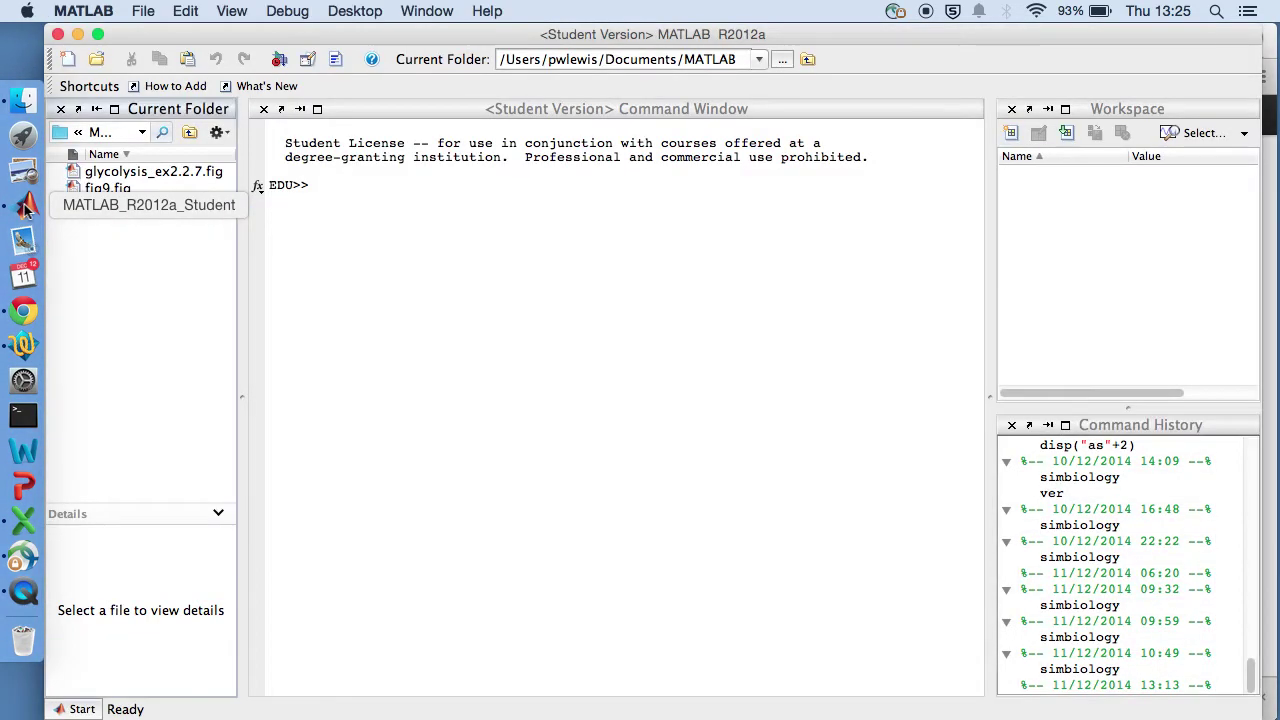
# Run simbiology at the EDU>> prompt to open the SimBiology desktop on its Quick Start page
pyautogui.click(321, 258)
pyautogui.write('simbi')
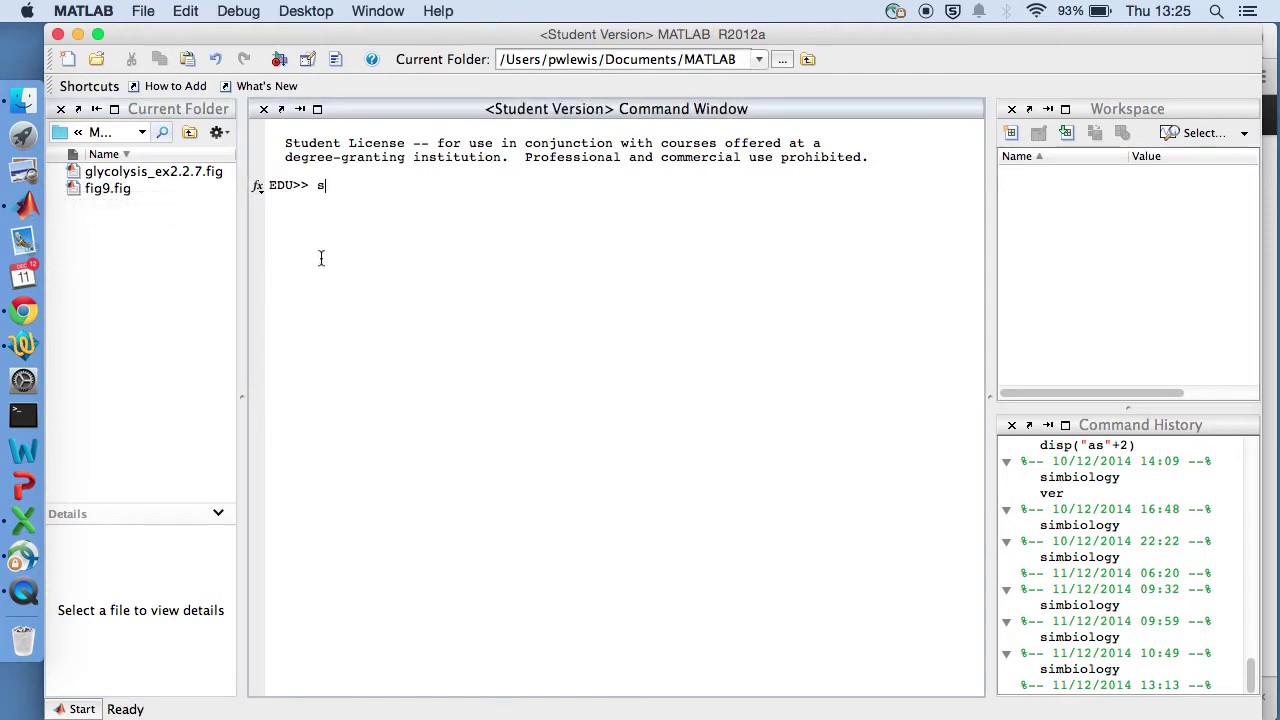
pyautogui.write('ology')
pyautogui.press('Return')
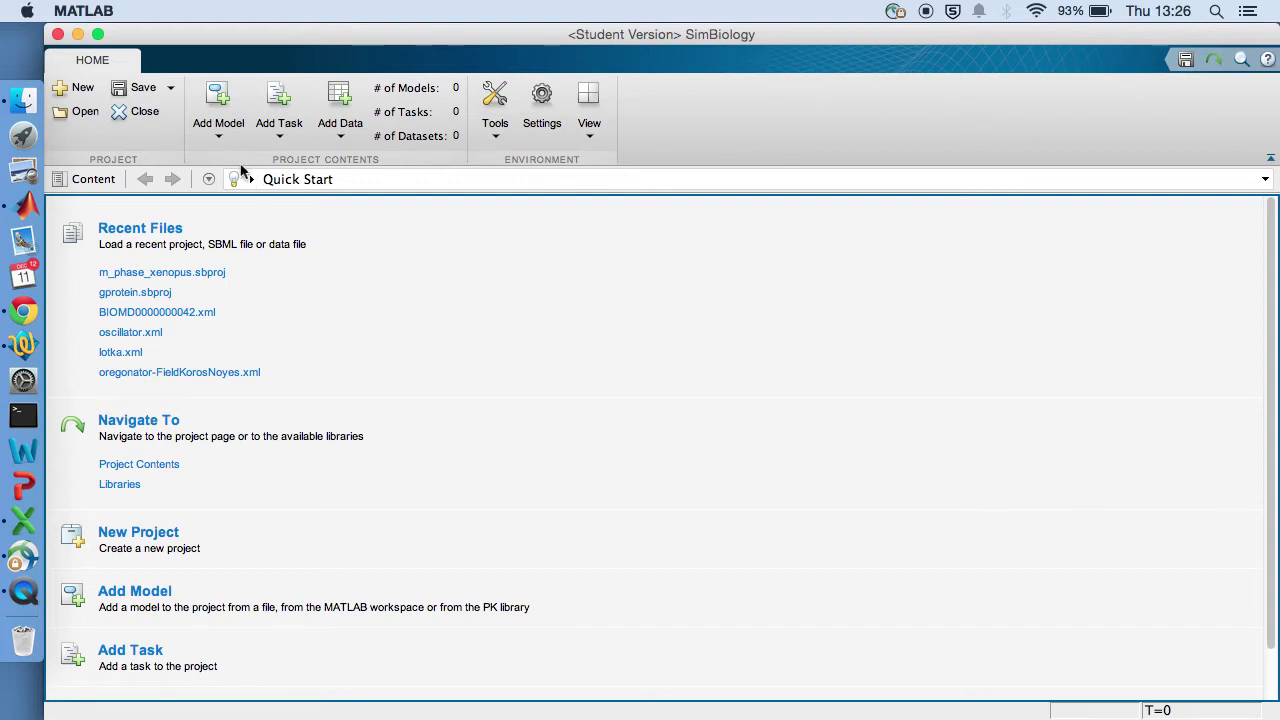
# Load BIOMD0000000042.xml from Downloads via Add Model > Load Model from File
pyautogui.click(220, 130)
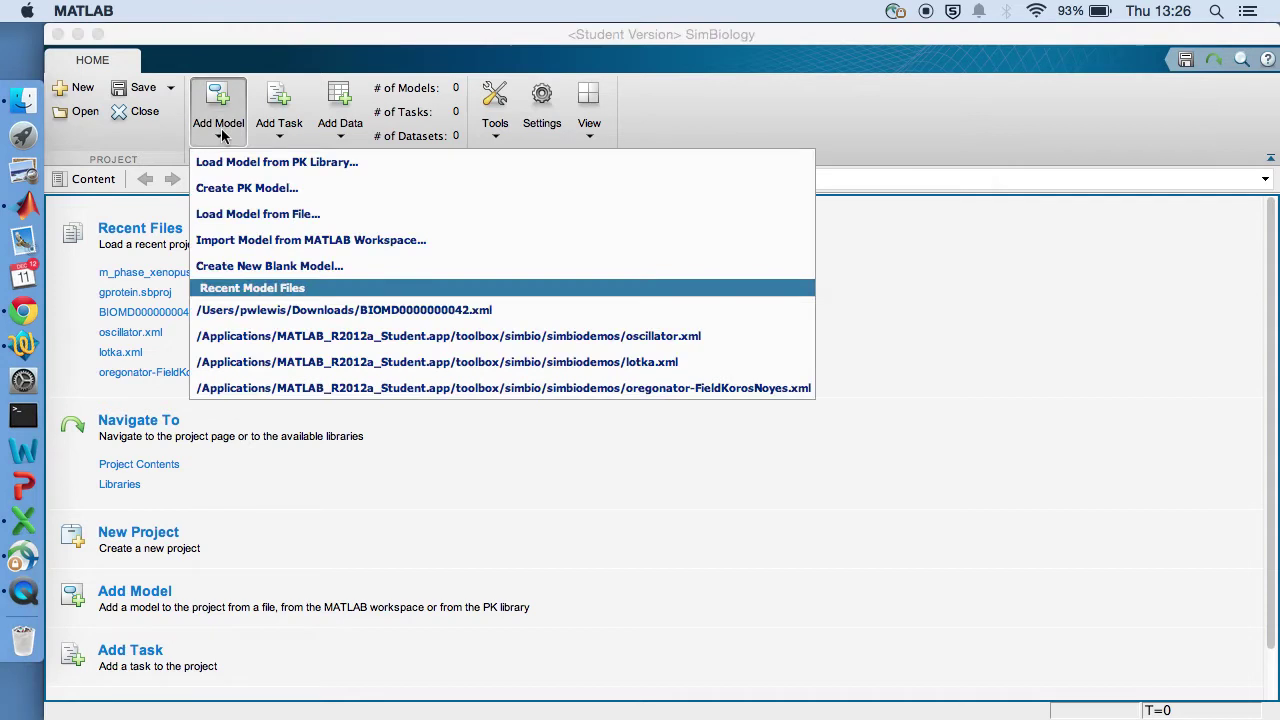
pyautogui.click(233, 210)
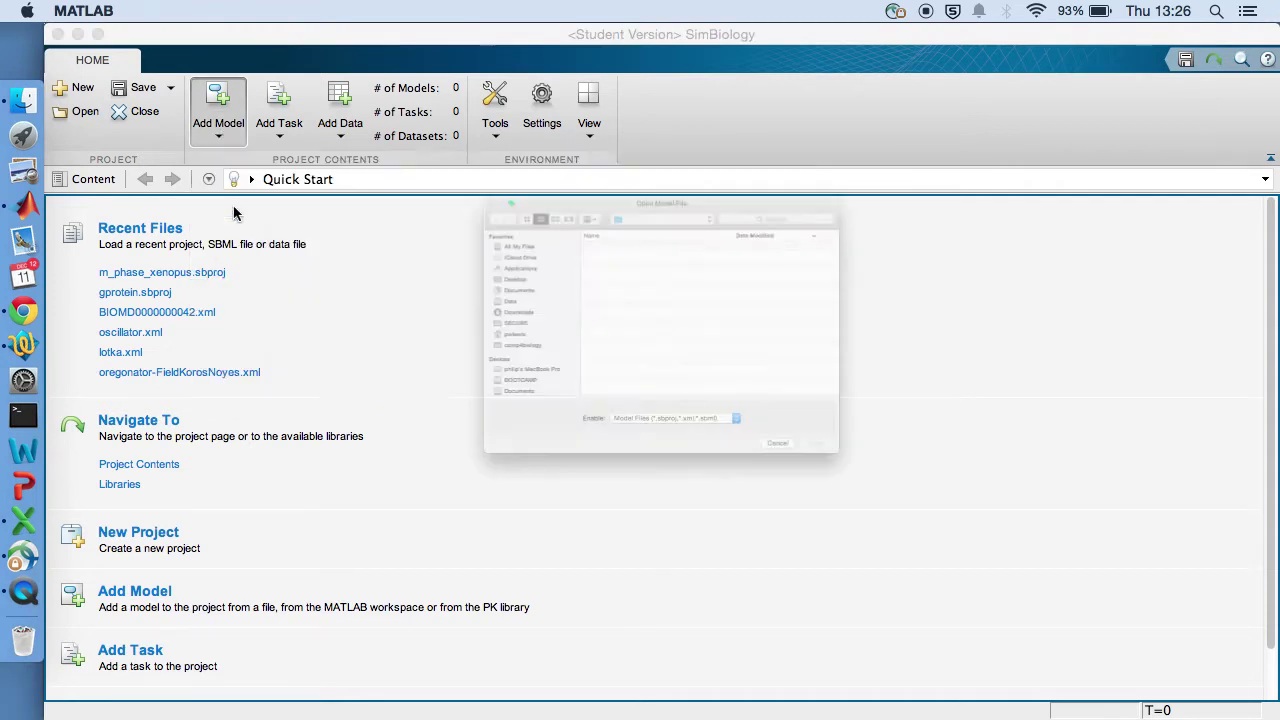
pyautogui.click(671, 176)
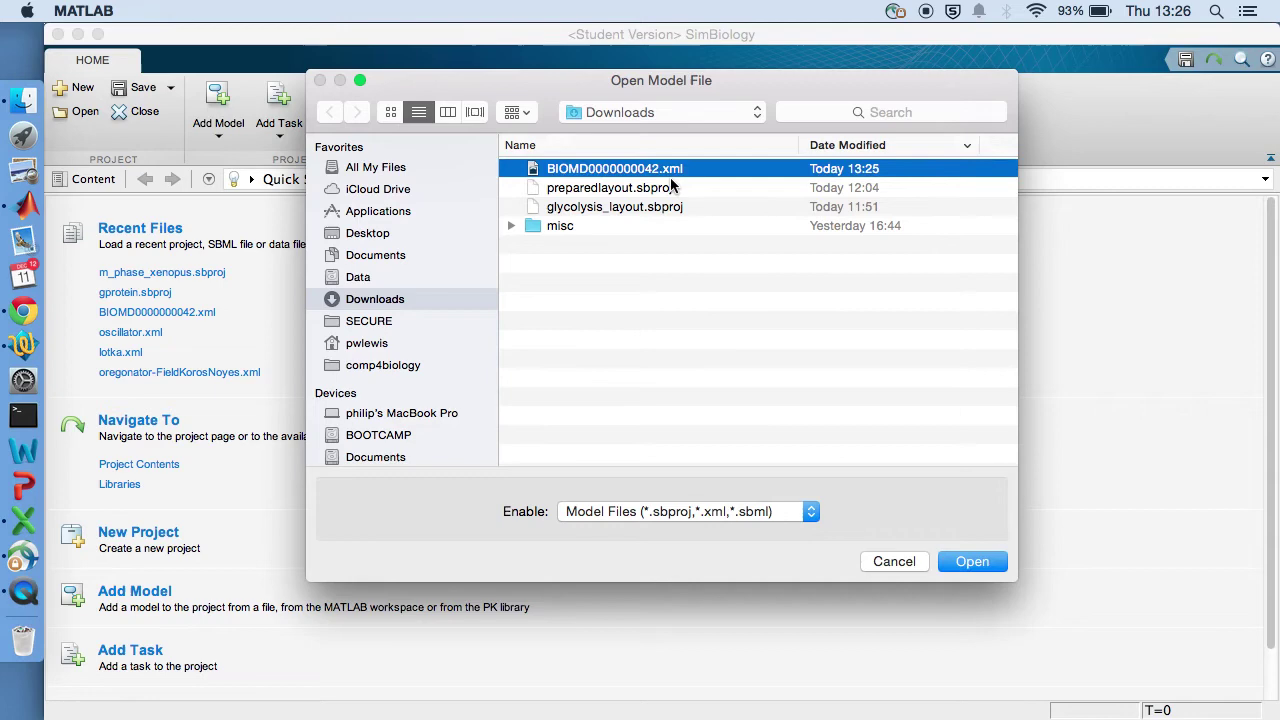
pyautogui.click(978, 561)
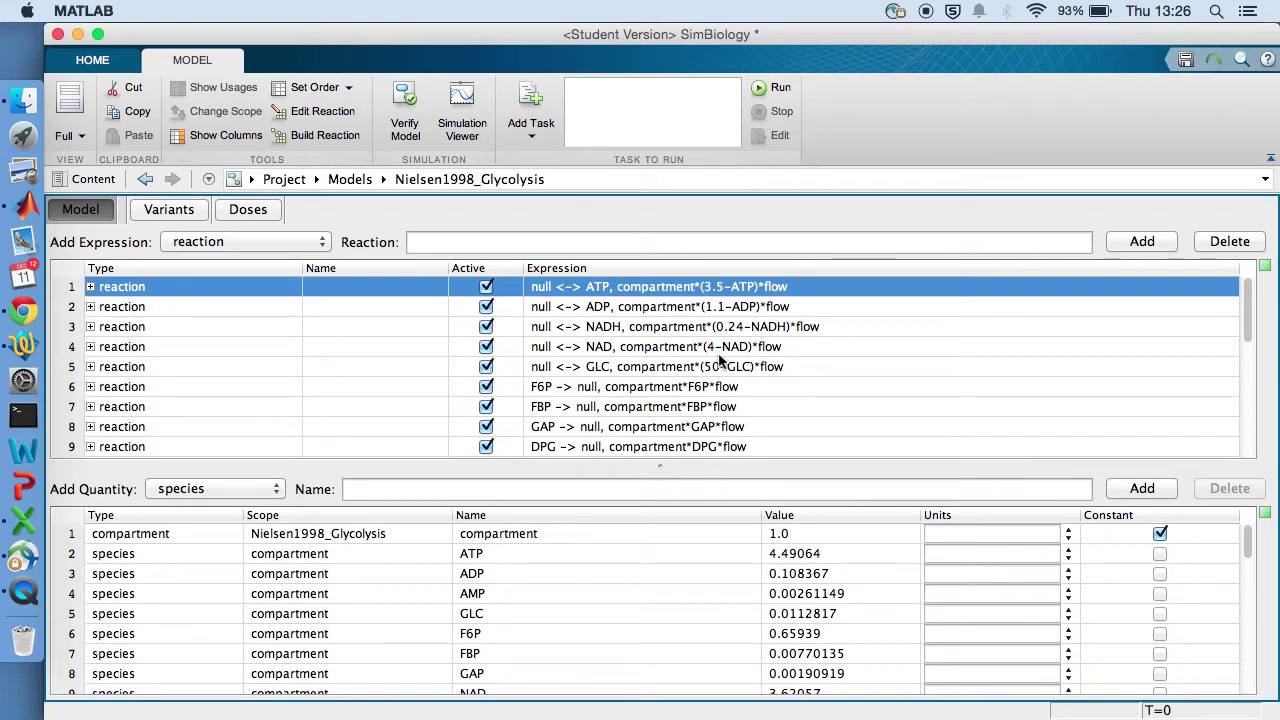
# Browse the imported reactions and quantities, inspecting the compartment and the flow parameter of 0.011
pyautogui.scroll(-5, 713, 331)
pyautogui.scroll(5, 713, 340)
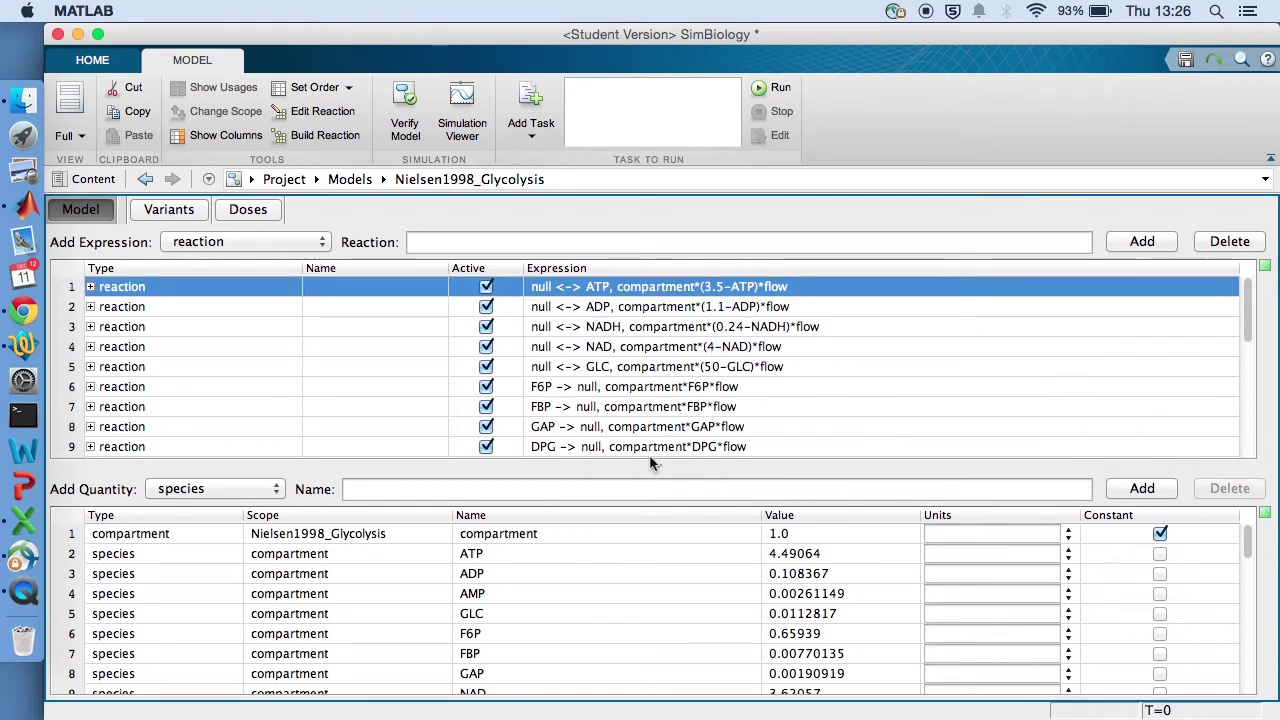
pyautogui.scroll(-5, 608, 619)
pyautogui.scroll(5, 608, 619)
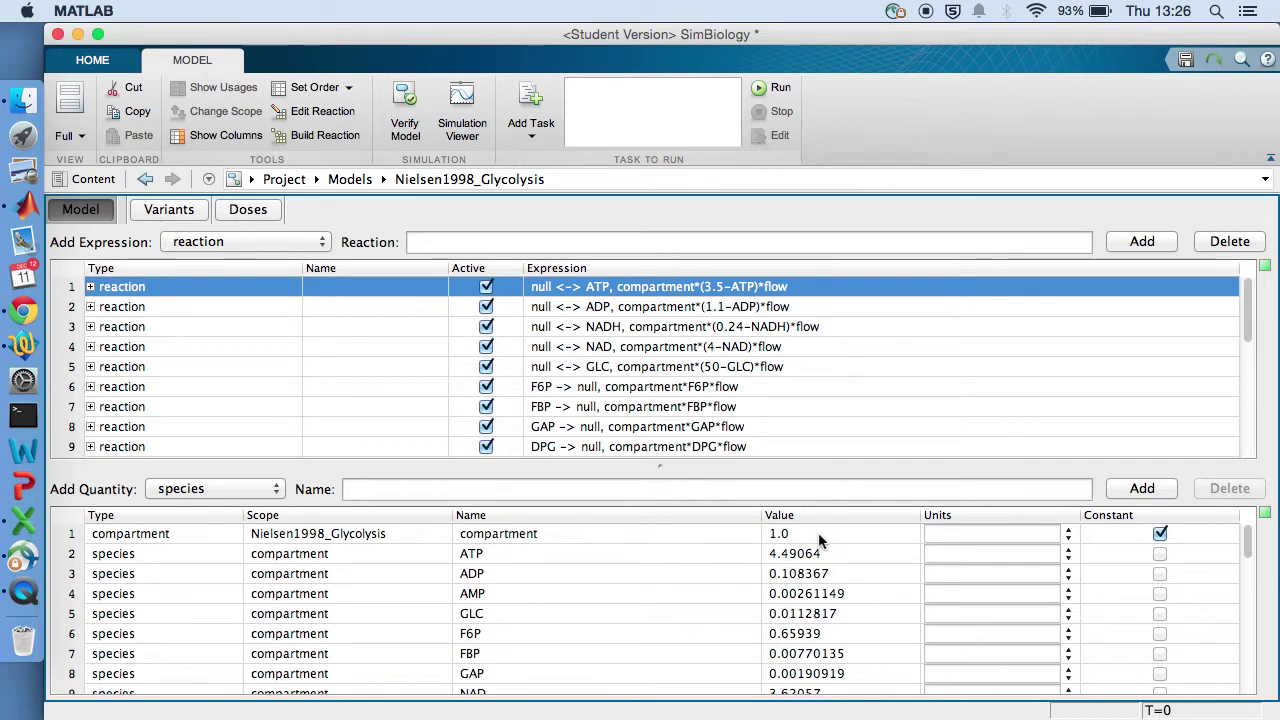
pyautogui.scroll(-8, 818, 532)
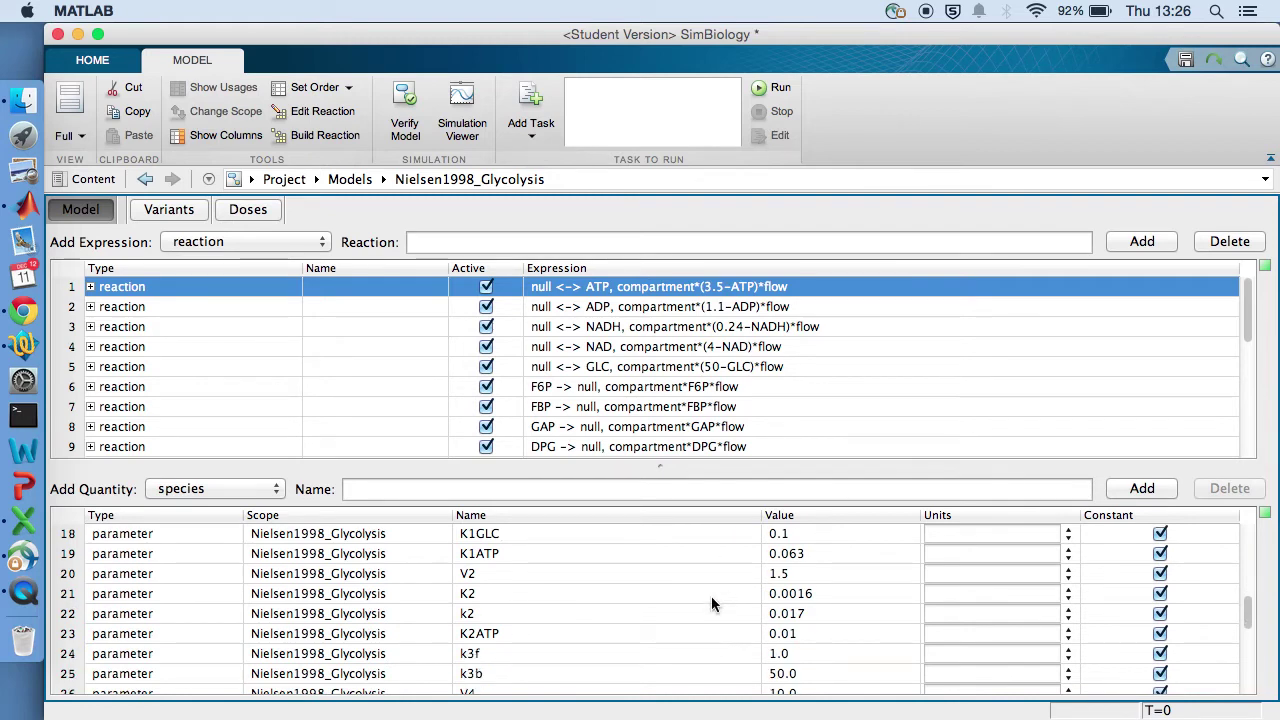
pyautogui.scroll(4, 711, 596)
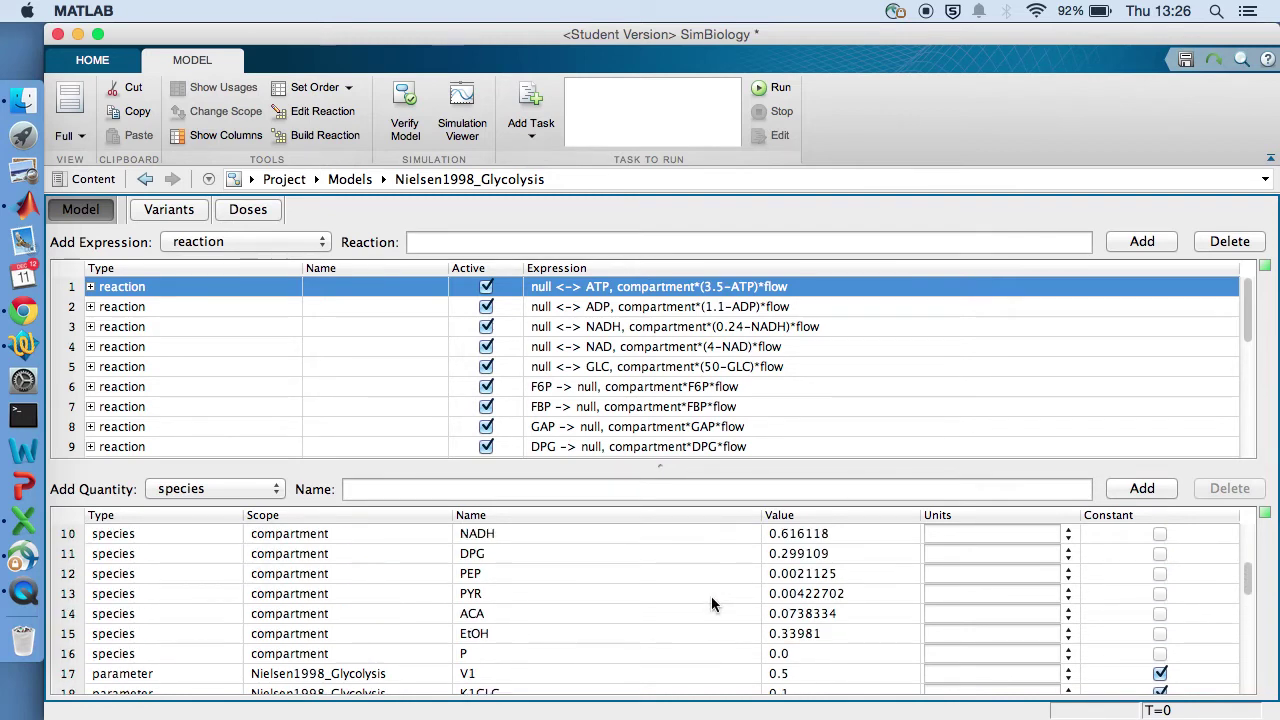
pyautogui.scroll(5, 711, 601)
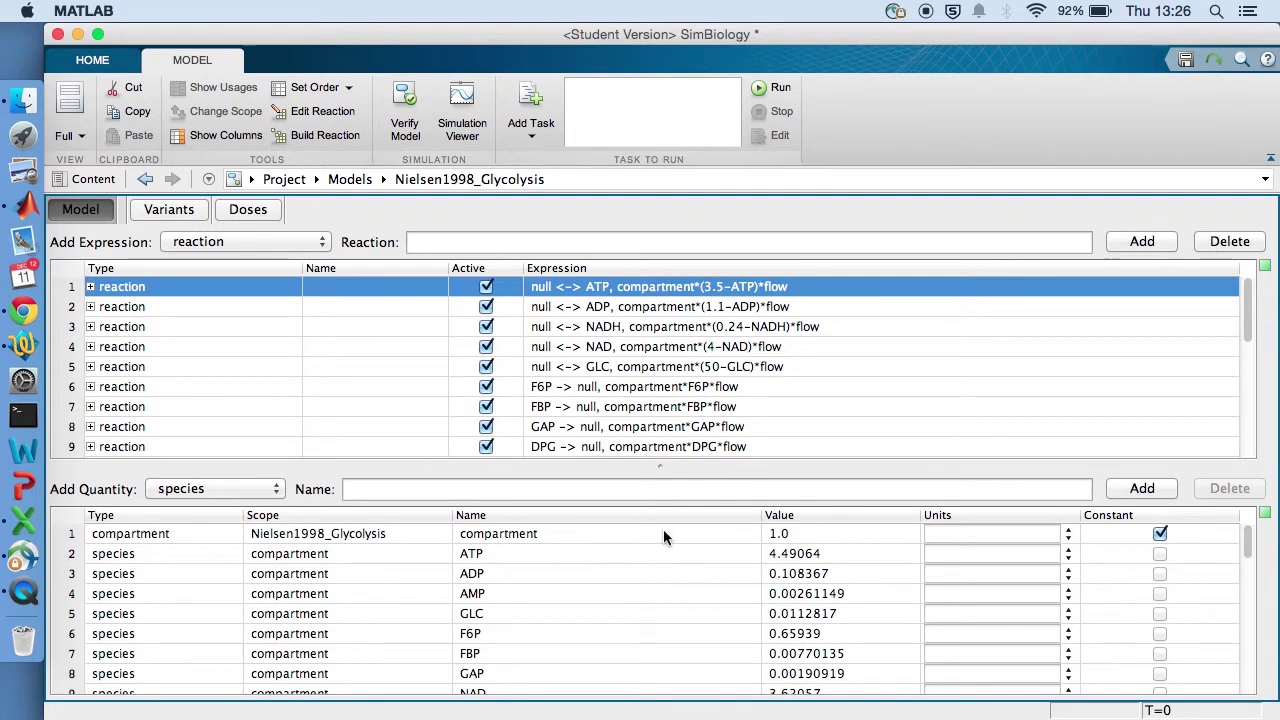
pyautogui.click(663, 531)
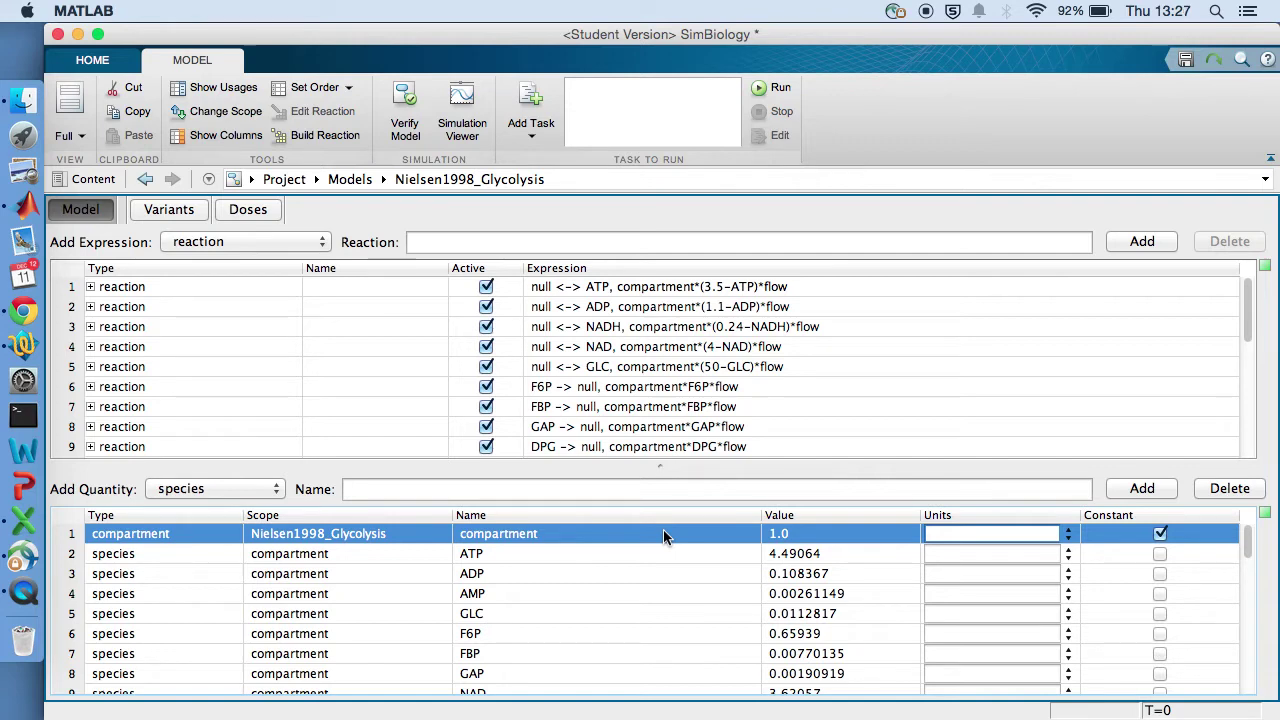
pyautogui.scroll(-5, 665, 537)
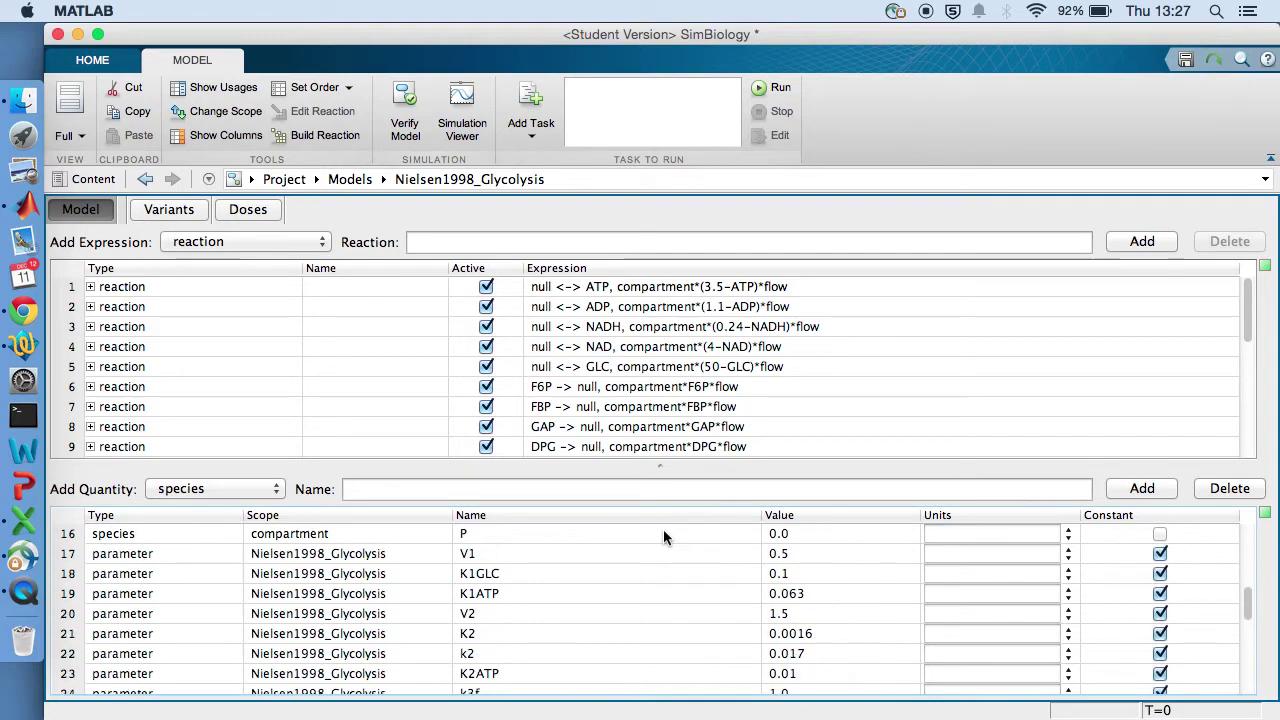
pyautogui.scroll(-6, 663, 537)
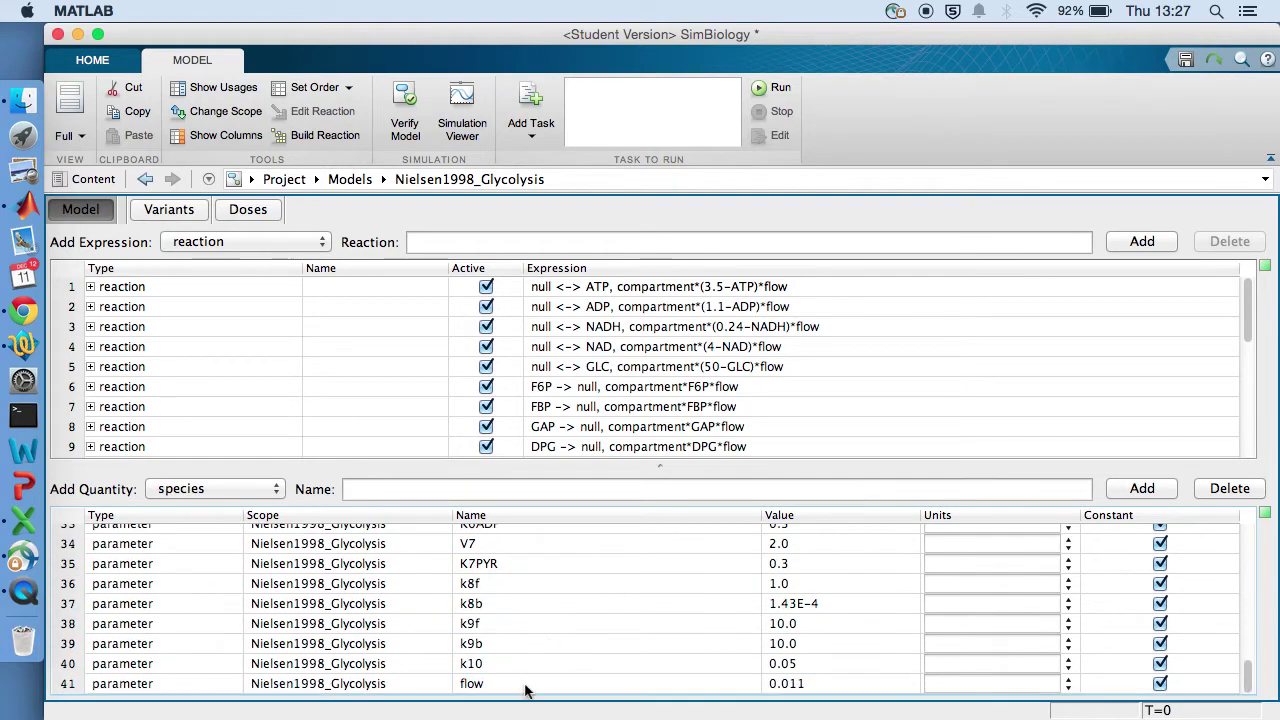
pyautogui.click(527, 687)
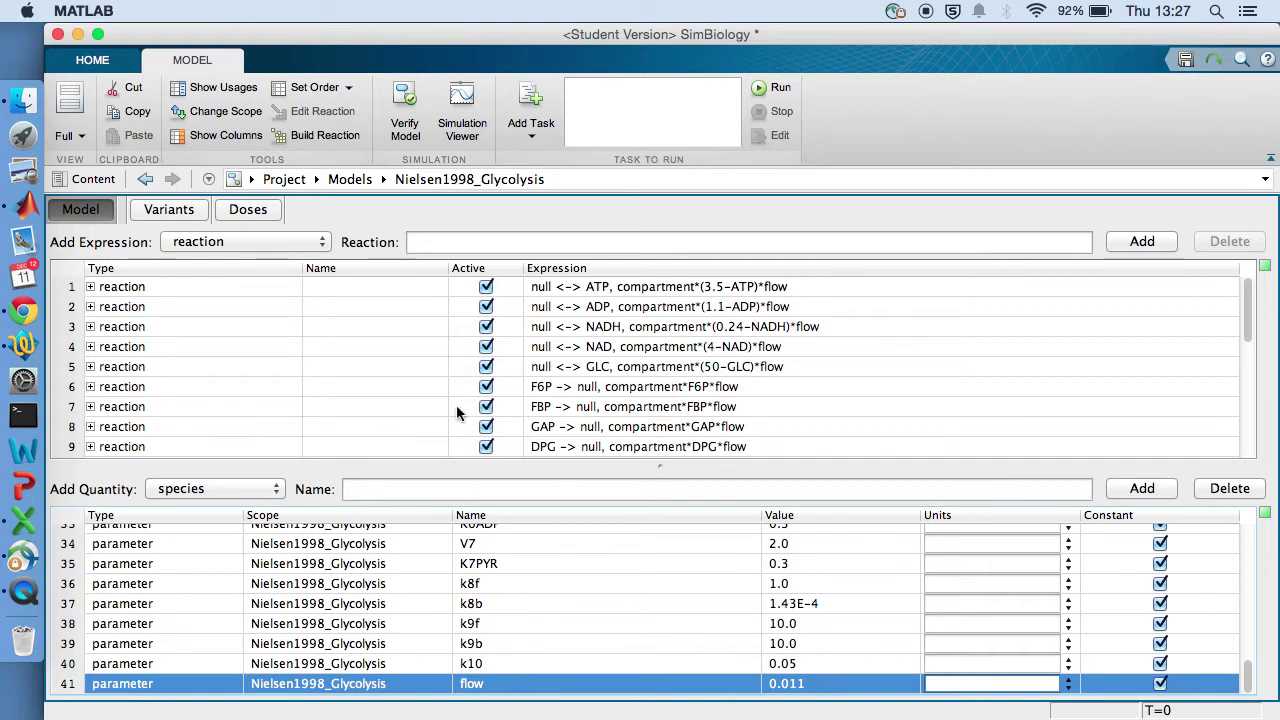
# Read further down the textbook instructions, then return to SimBiology
pyautogui.click(23, 311)
pyautogui.scroll(-5, 412, 288)
pyautogui.scroll(-1, 412, 288)
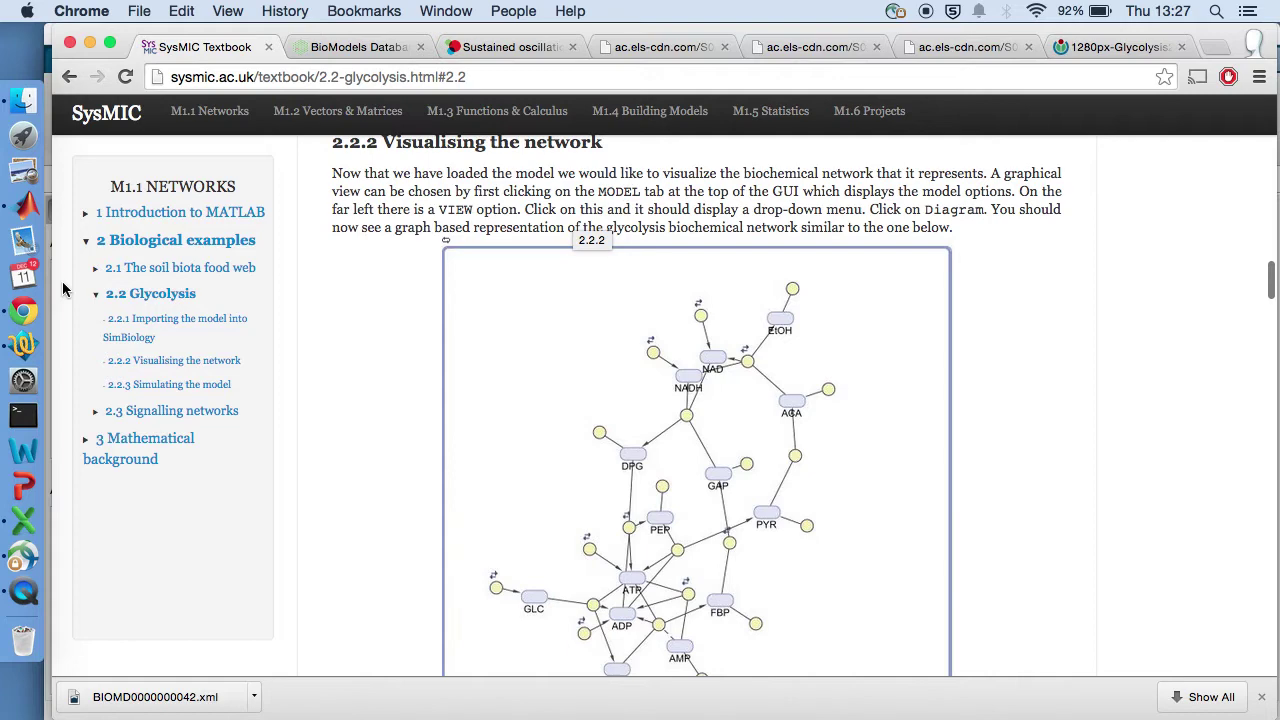
pyautogui.click(23, 205)
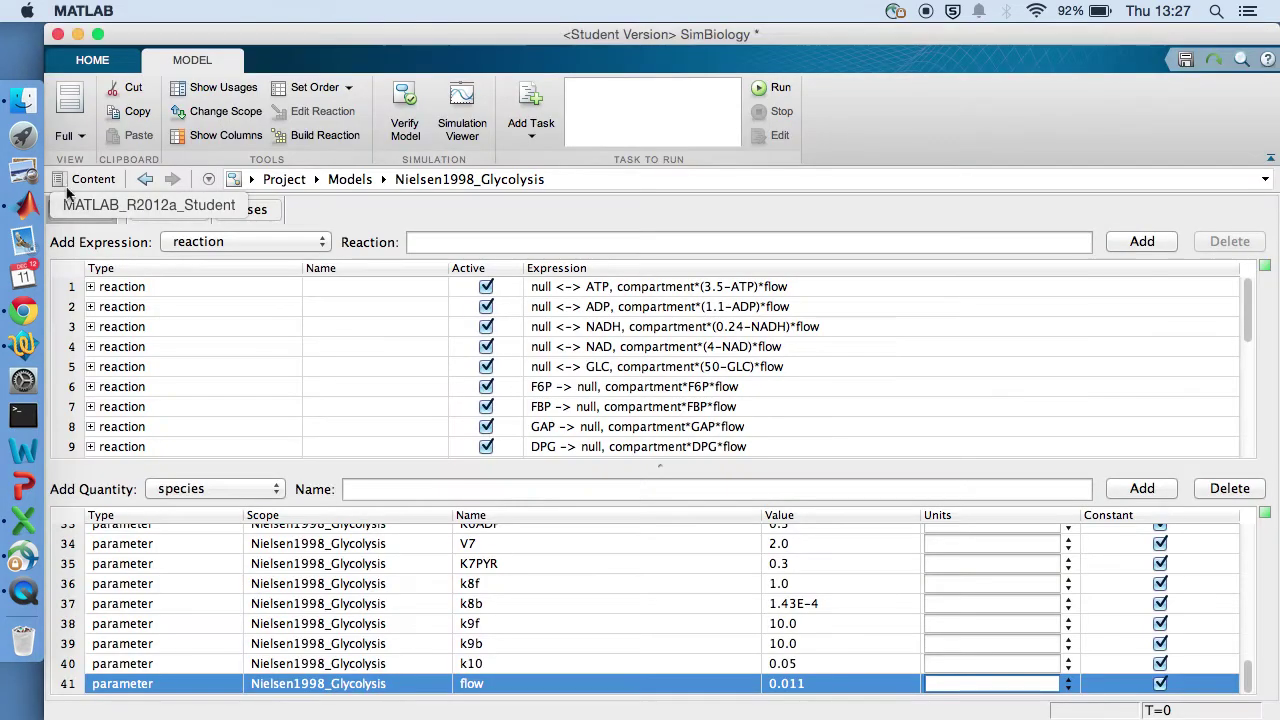
# Switch the Nielsen1998_Glycolysis model to Diagram view
pyautogui.click(72, 134)
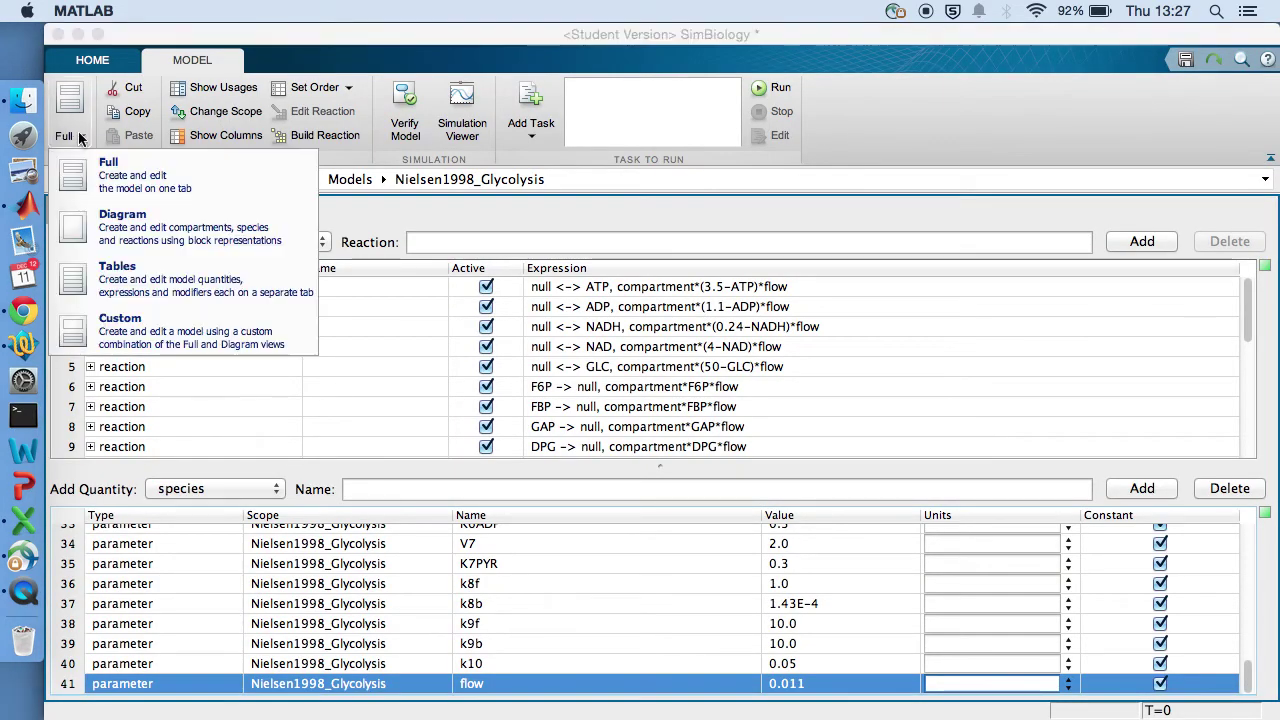
pyautogui.click(88, 216)
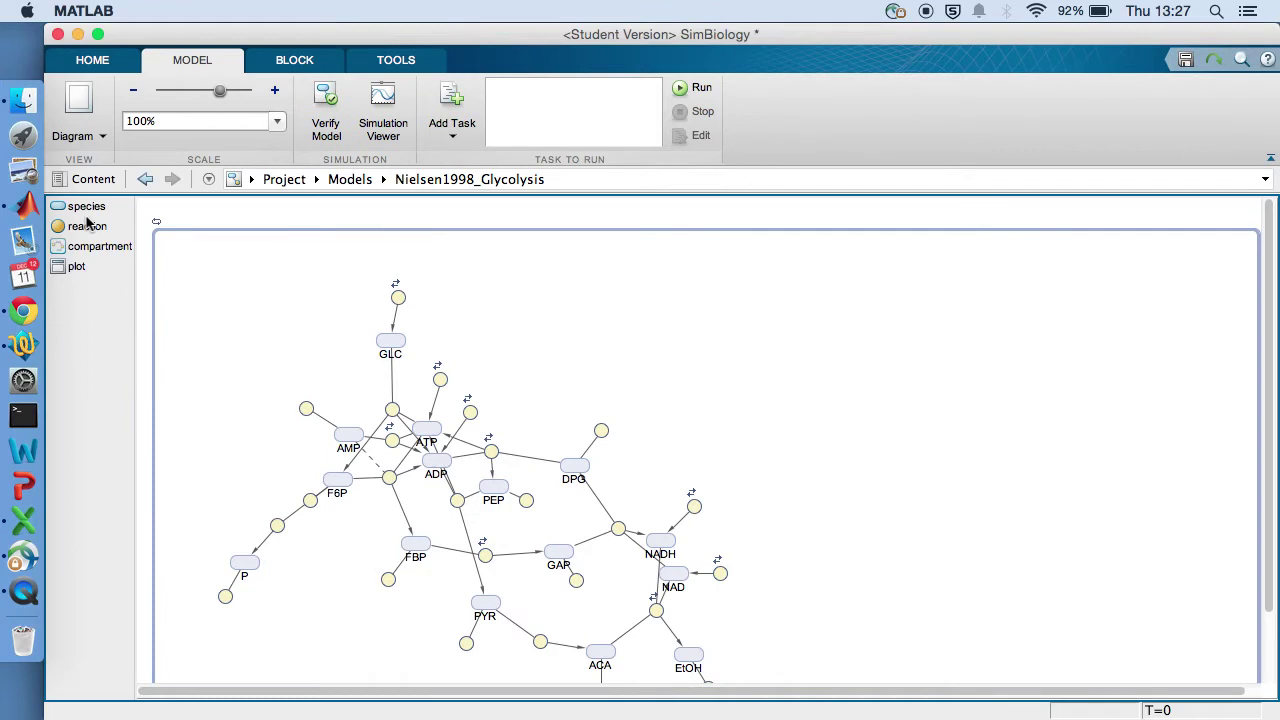
pyautogui.scroll(-1, 224, 335)
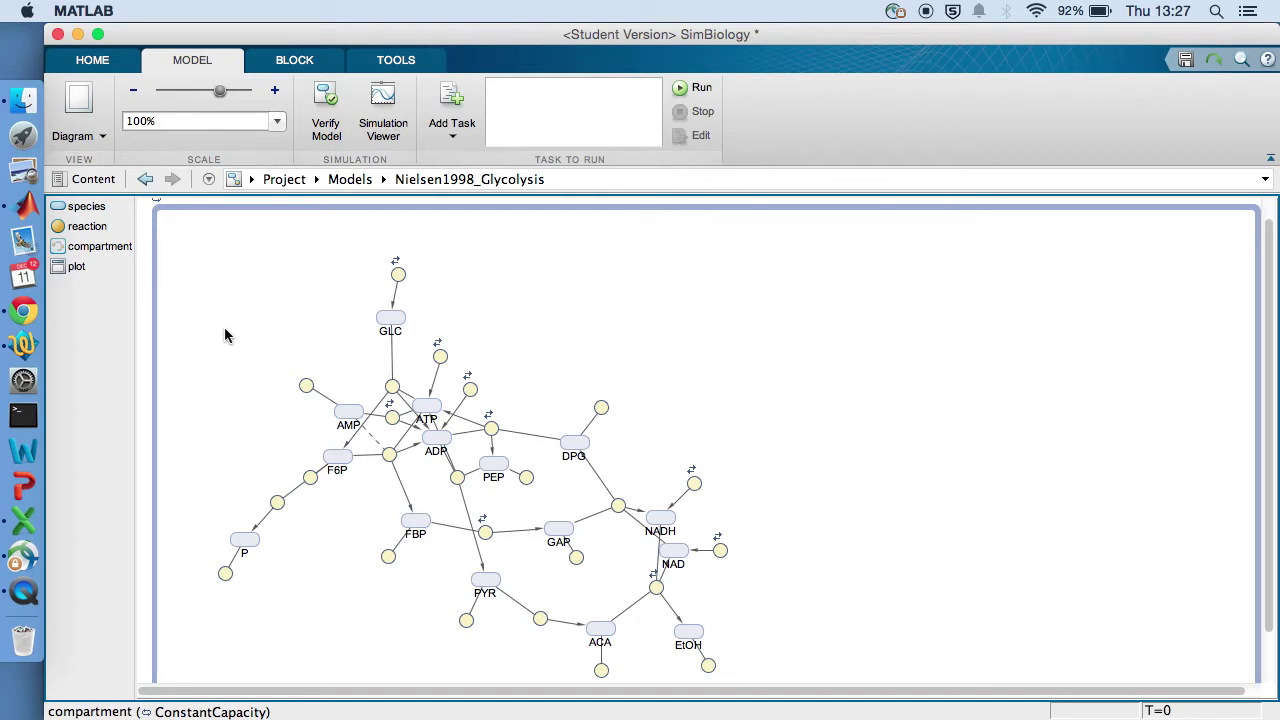
# Move GLC, the null<->GLC reaction, the GLC+ATP->F6P+ADP reaction and ADP together, then return to Chrome
pyautogui.moveTo(392, 318); pyautogui.dragTo(250, 344)
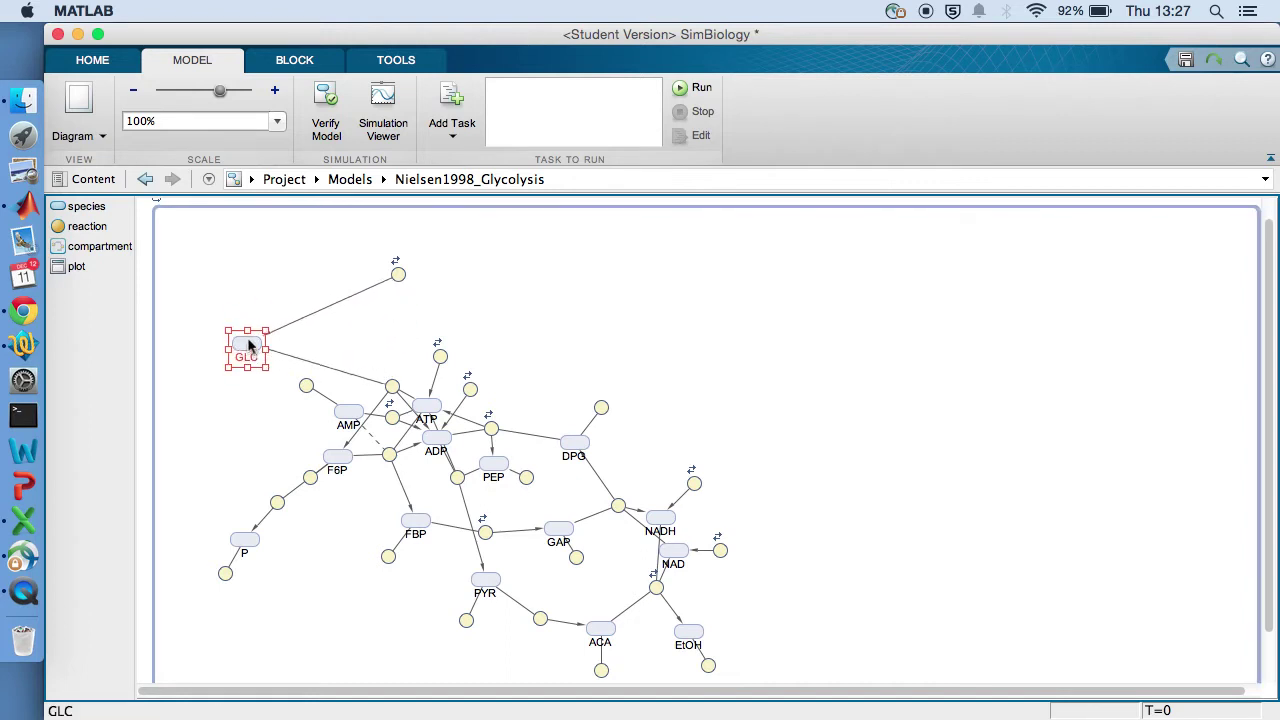
pyautogui.click(350, 411)
pyautogui.click(428, 407)
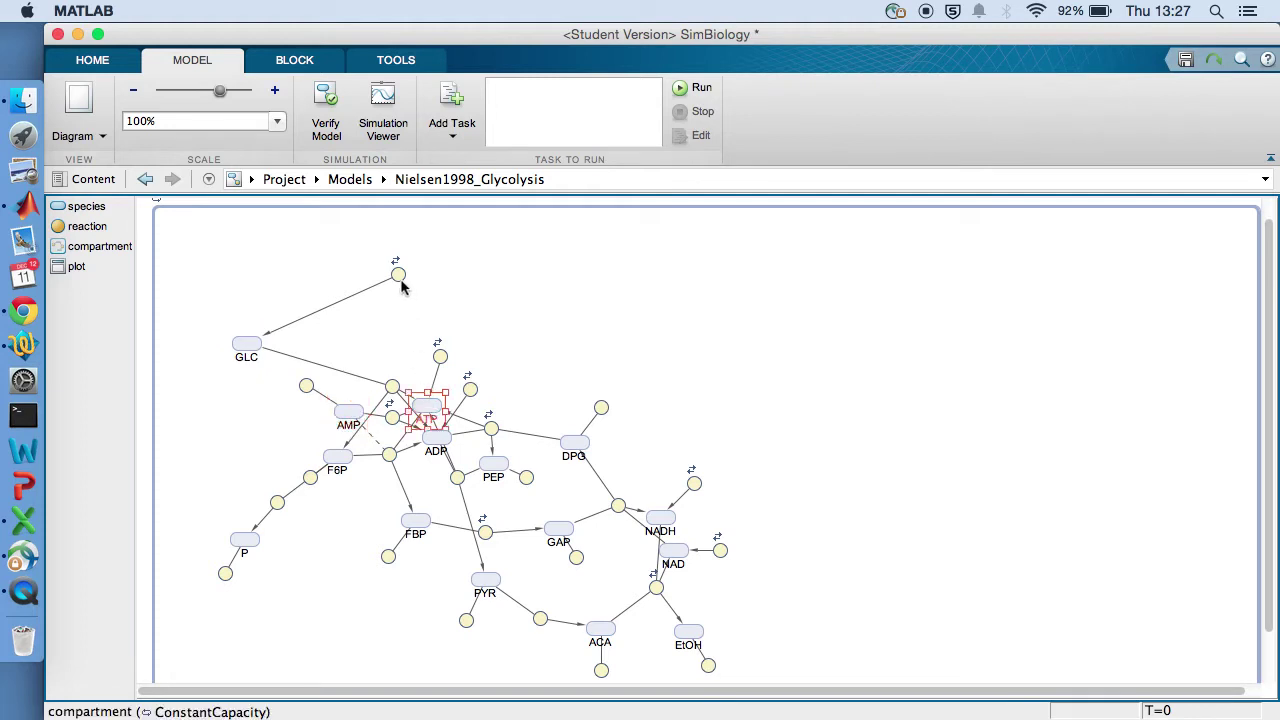
pyautogui.click(399, 276)
pyautogui.moveTo(401, 282); pyautogui.dragTo(219, 322)
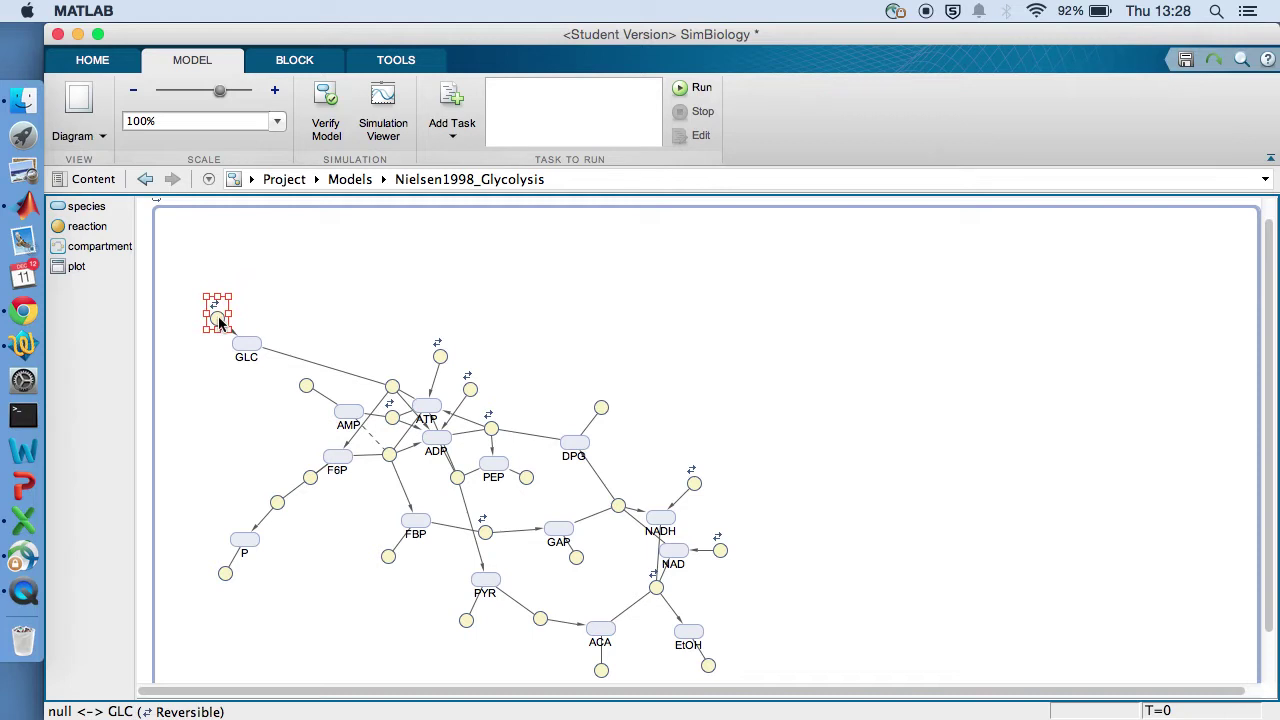
pyautogui.moveTo(393, 388); pyautogui.dragTo(338, 355)
pyautogui.moveTo(436, 440); pyautogui.dragTo(363, 343)
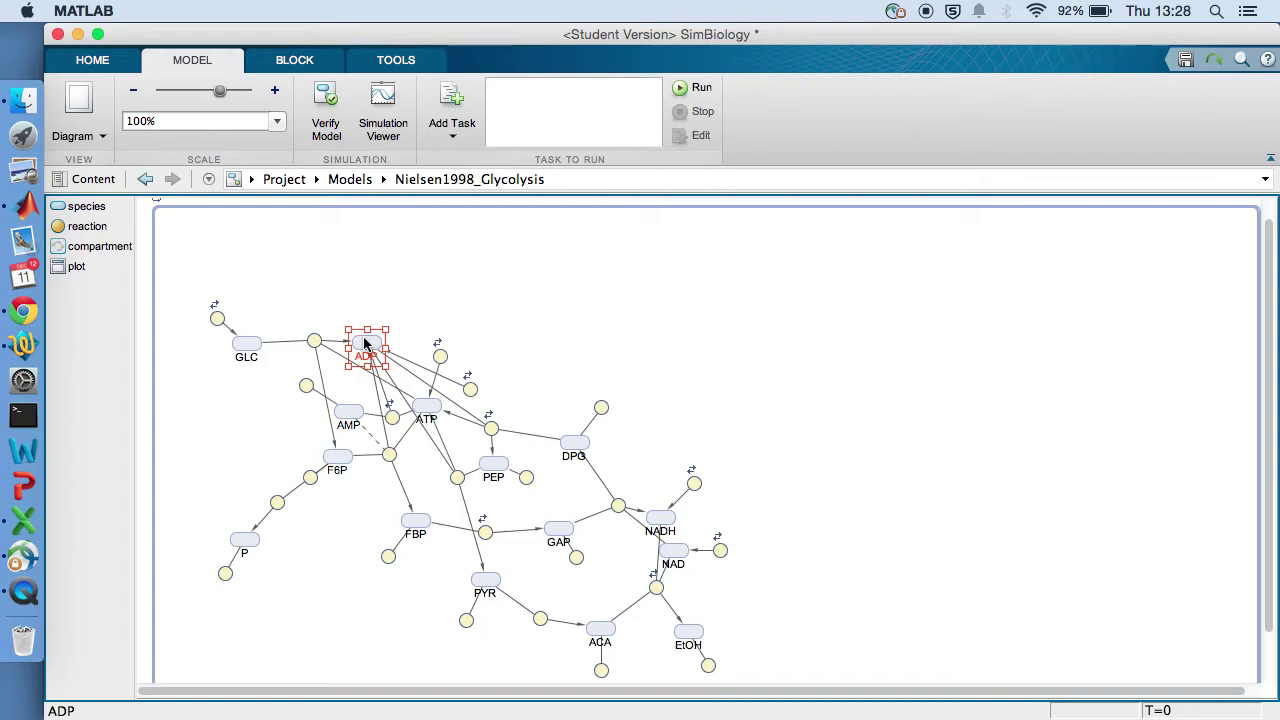
pyautogui.click(24, 310)
# Compare the textbook's pathway figure with the 1280px-Glycolysis2.svg.png image, then go back to SimBiology
pyautogui.scroll(1, 358, 398)
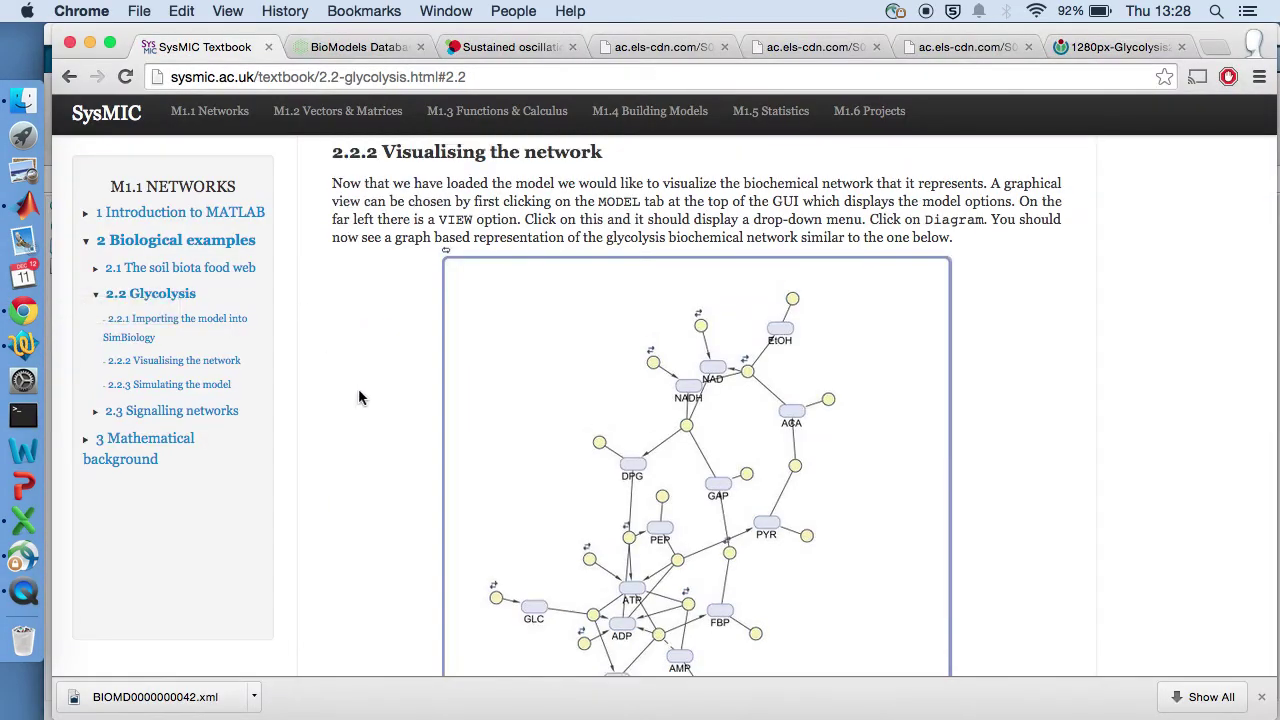
pyautogui.scroll(15, 360, 397)
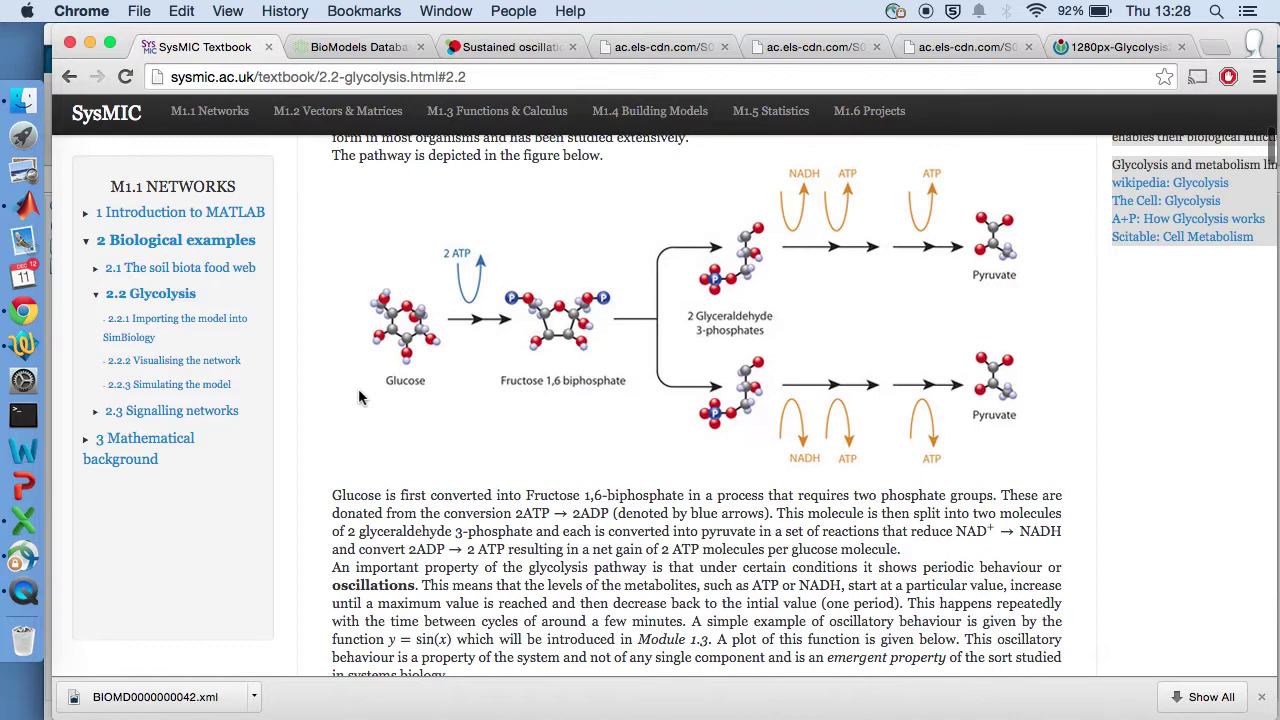
pyautogui.scroll(2, 358, 398)
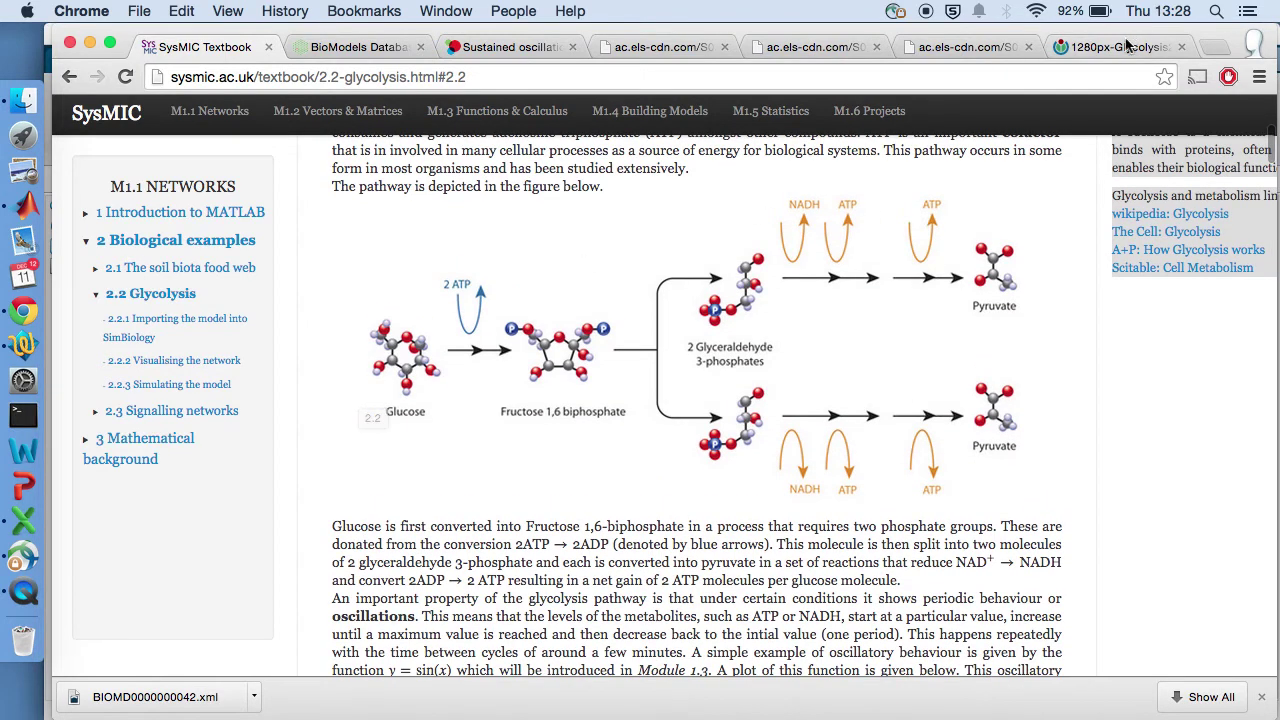
pyautogui.click(1118, 47)
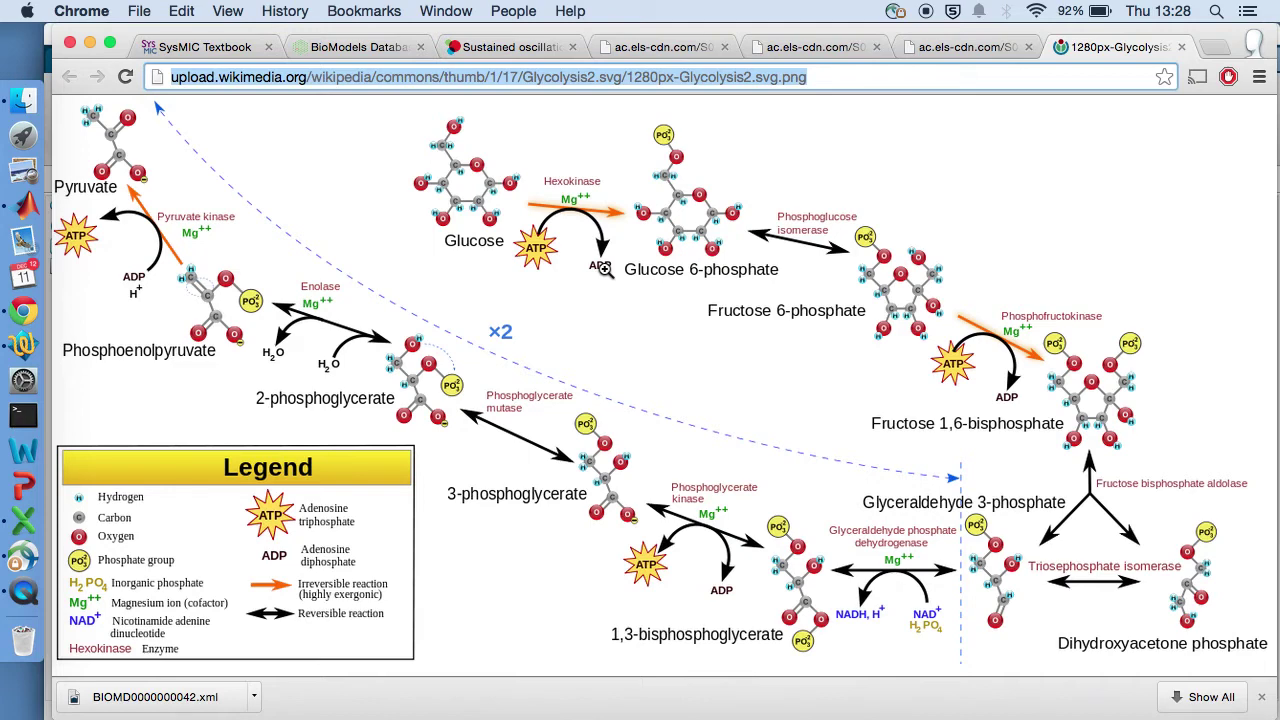
pyautogui.click(26, 205)
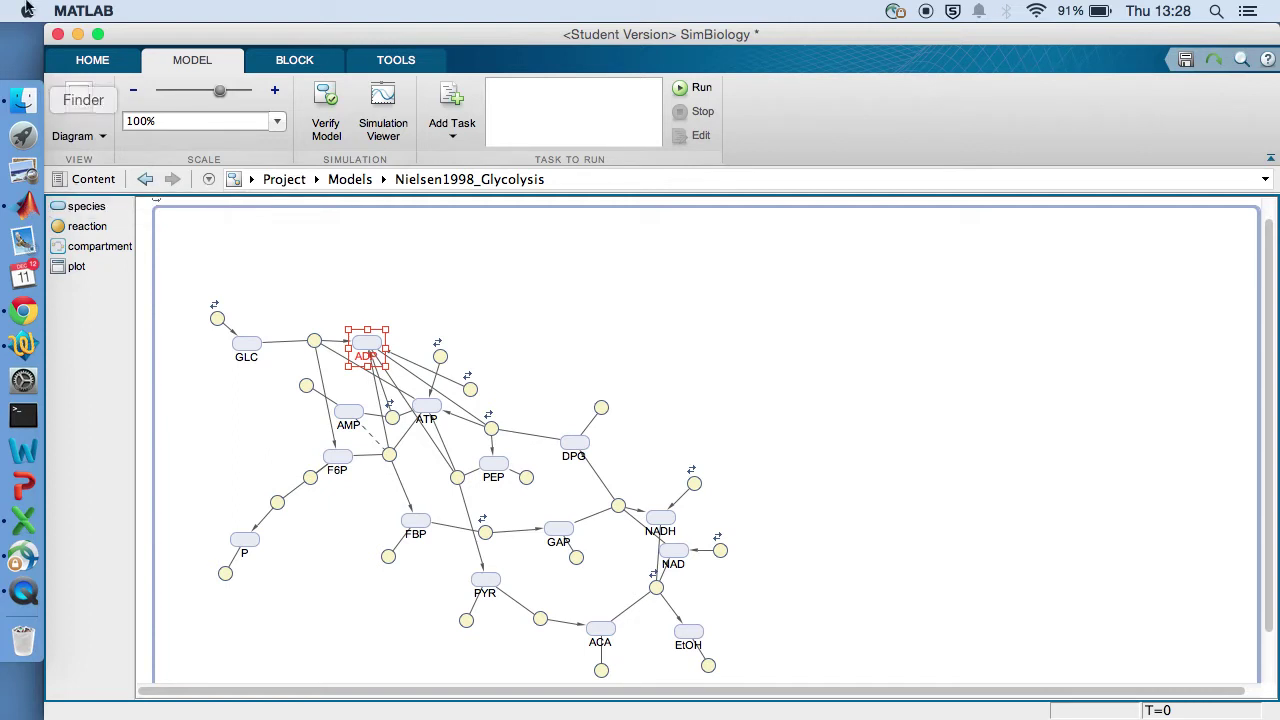
# Open glycolysis_layout.sbproj without saving the current project
pyautogui.click(82, 62)
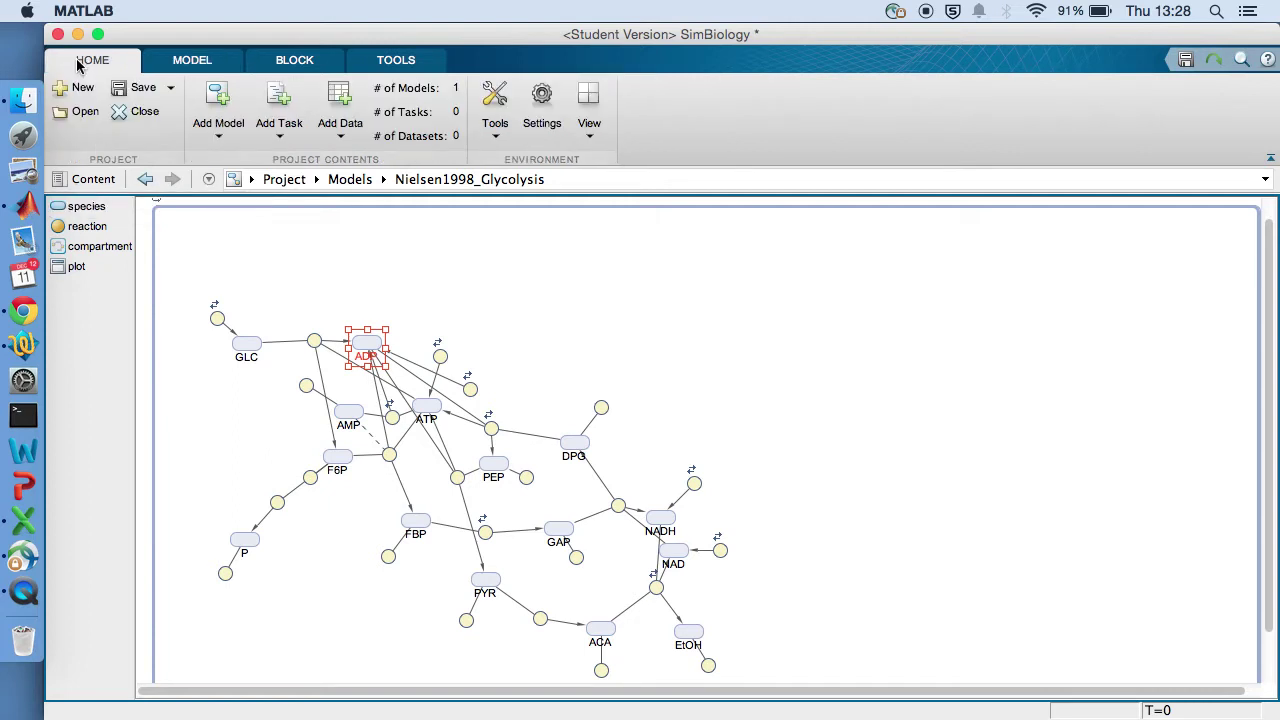
pyautogui.click(98, 112)
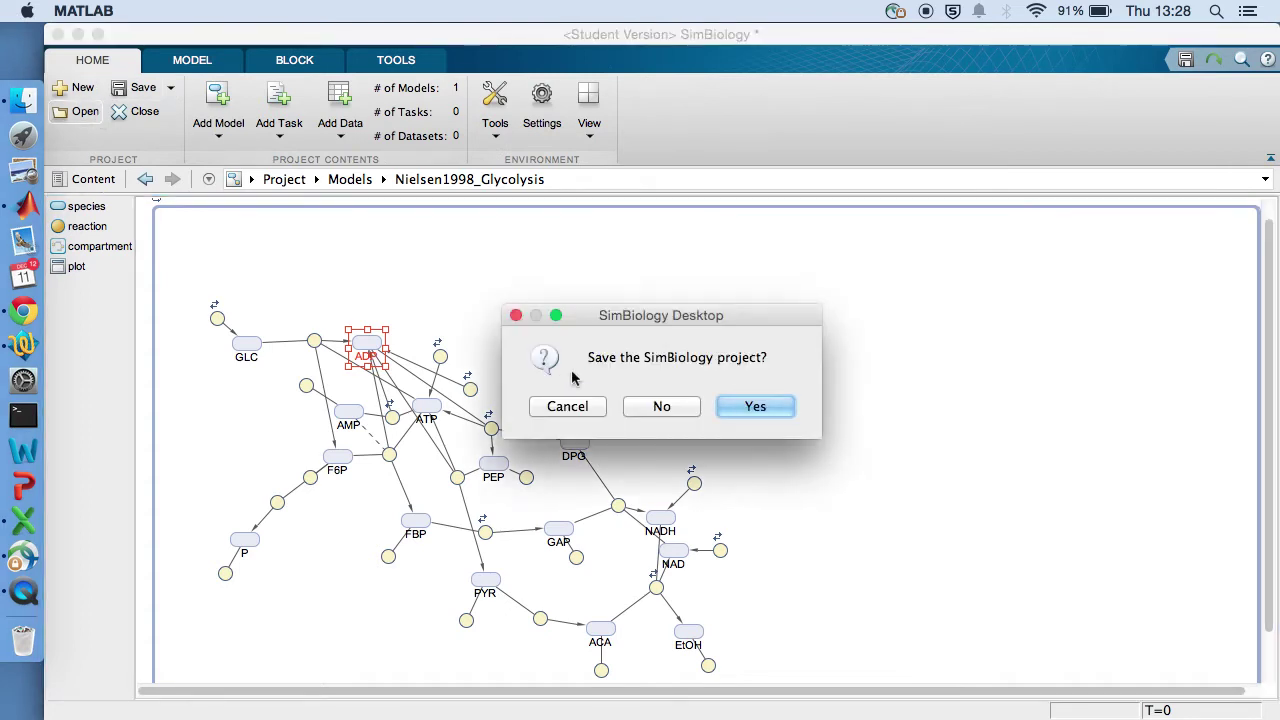
pyautogui.click(644, 401)
pyautogui.click(612, 208)
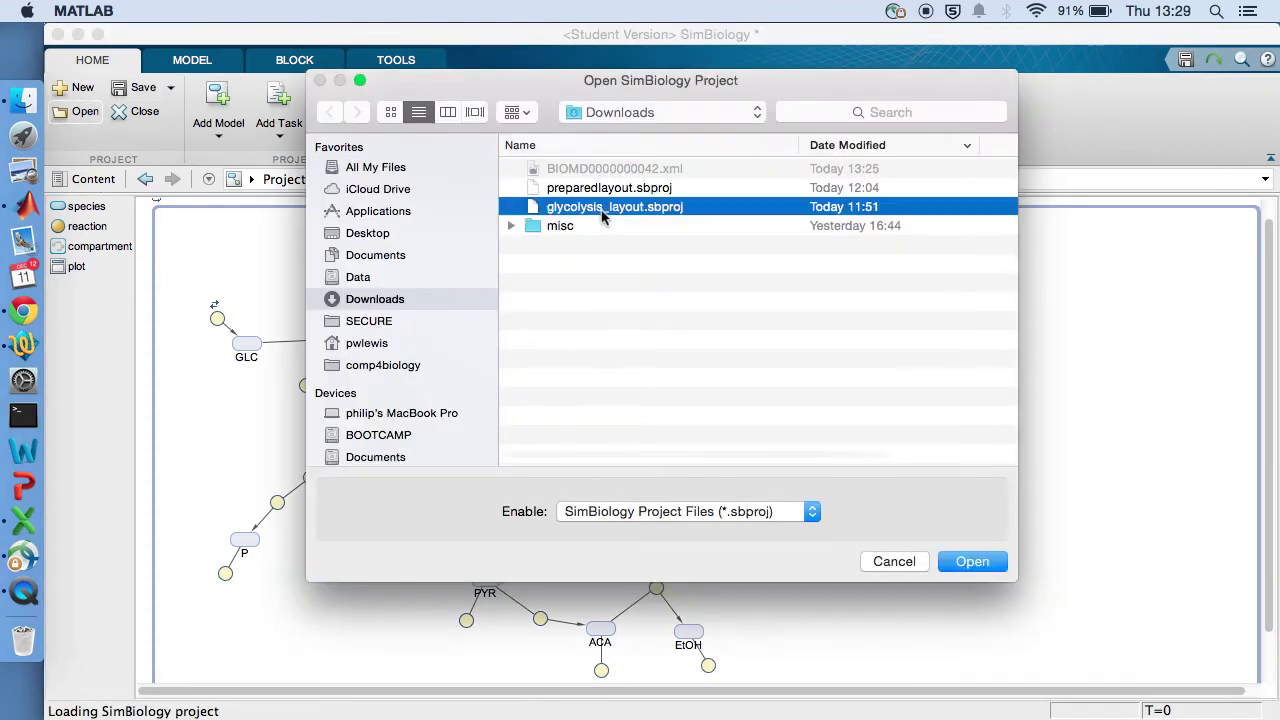
pyautogui.click(957, 561)
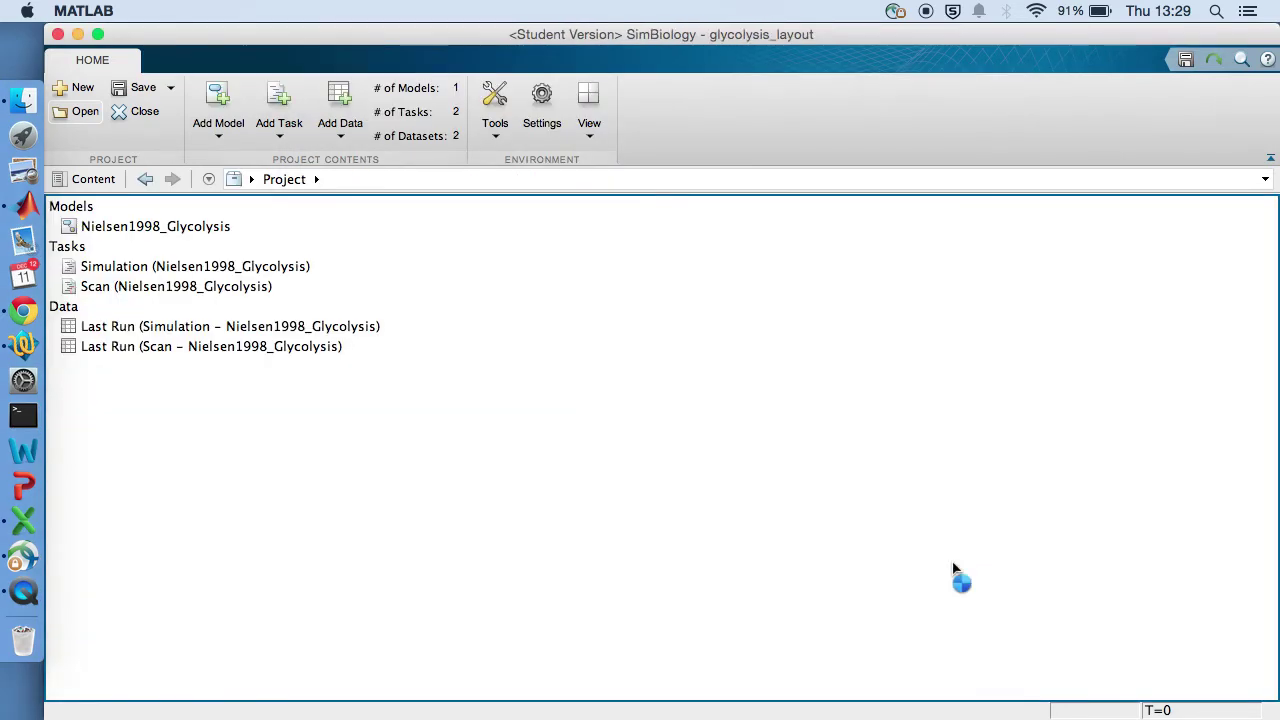
# Delete the Simulation and Scan tasks from the project
pyautogui.click(211, 264)
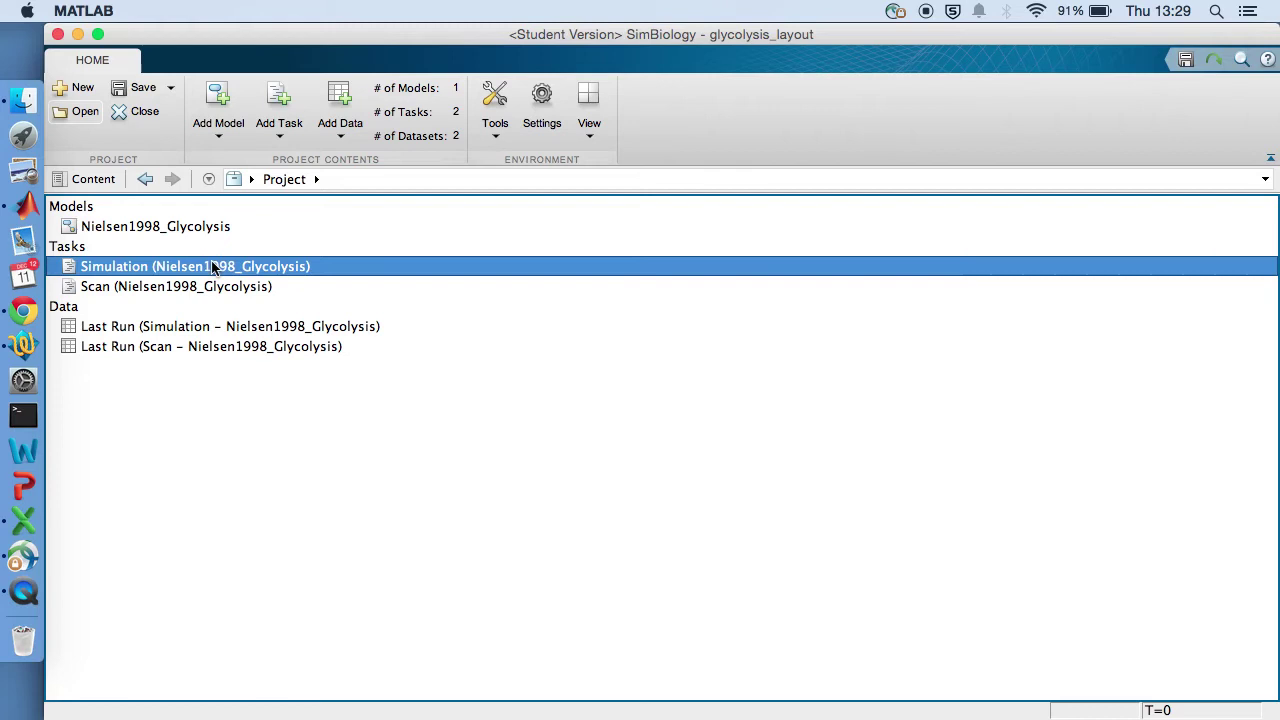
pyautogui.press('Delete')
pyautogui.press('Return')
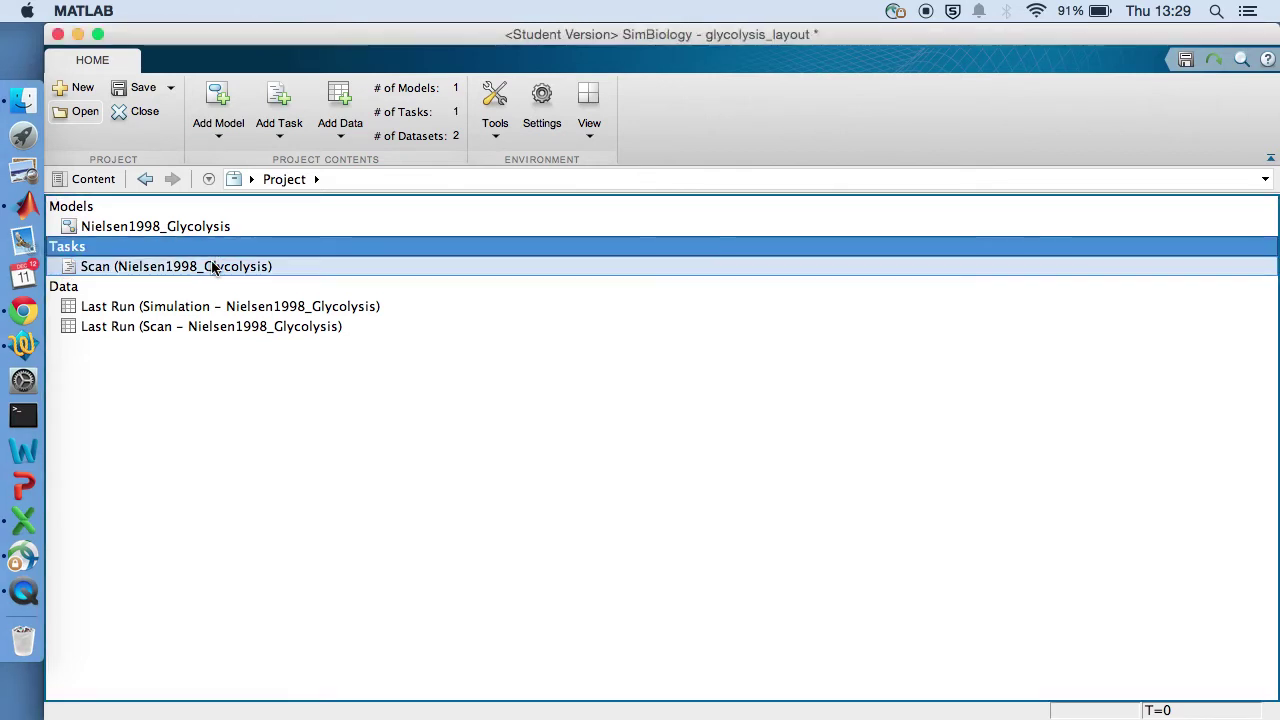
pyautogui.press('Delete')
pyautogui.press('Return')
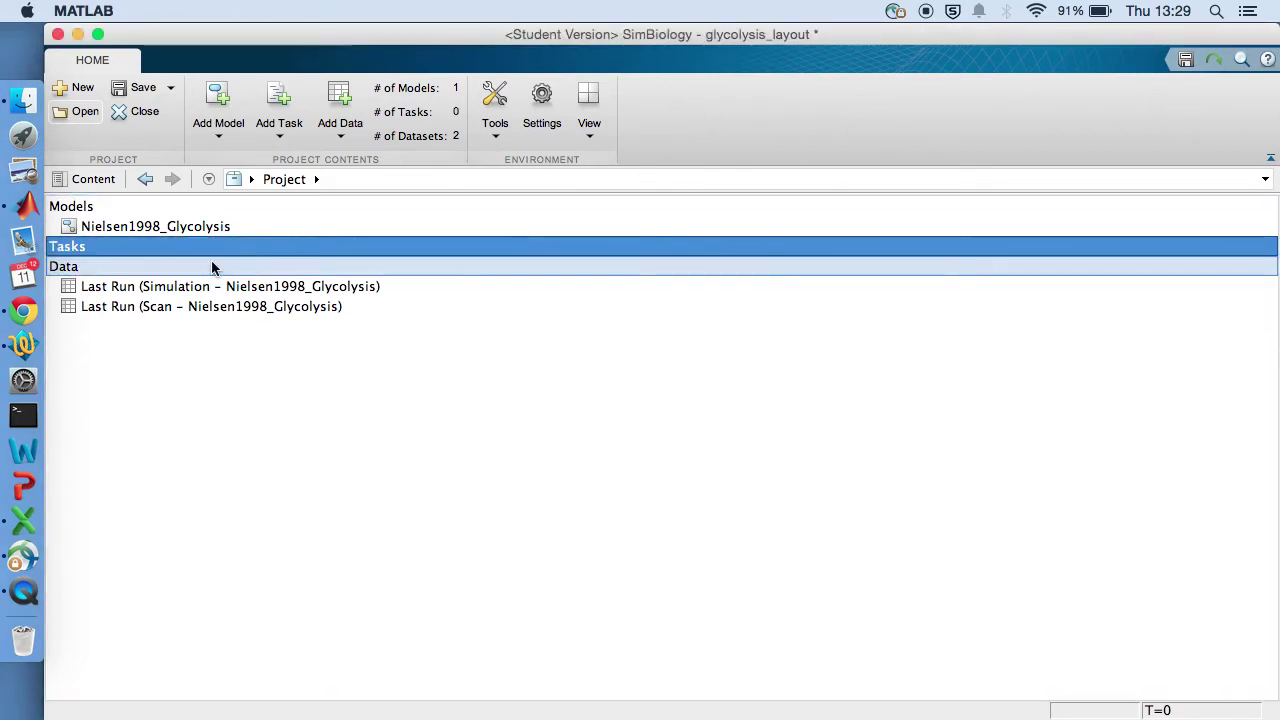
# Delete the simulation and scan Last Run datasets
pyautogui.click(213, 287)
pyautogui.press('Delete')
pyautogui.press('Return')
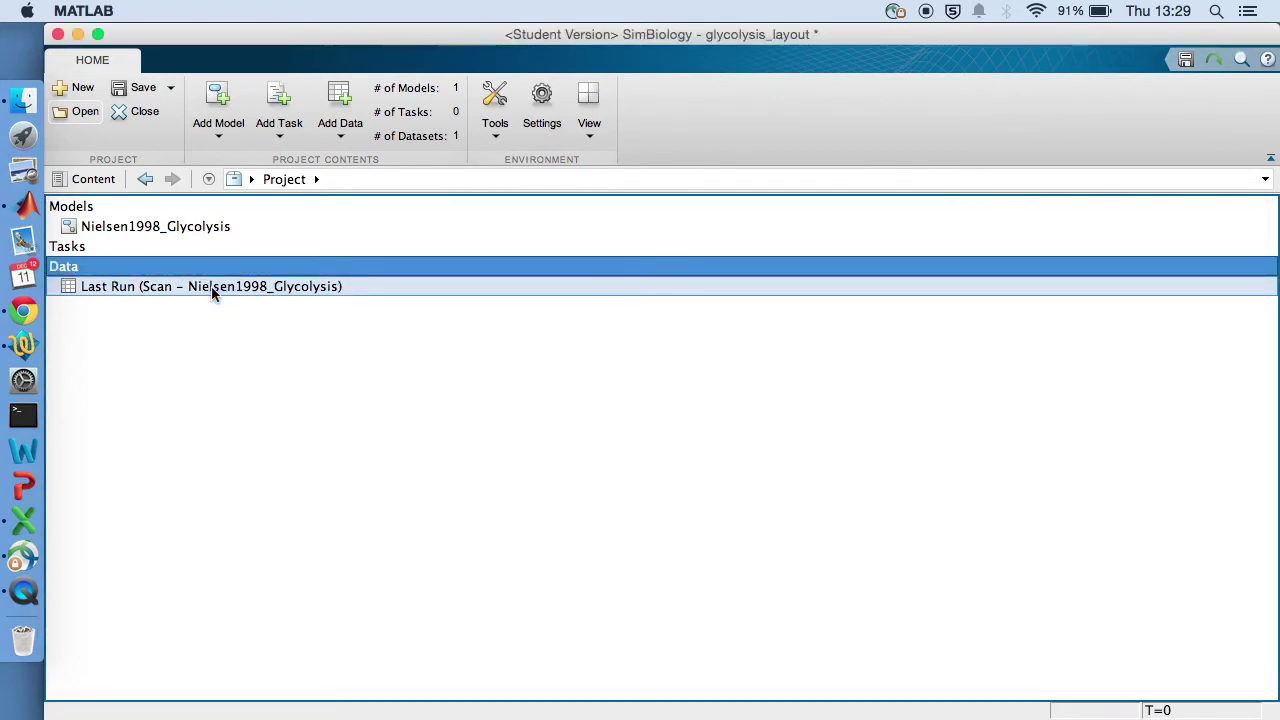
pyautogui.click(211, 286)
pyautogui.press('Delete')
pyautogui.press('Return')
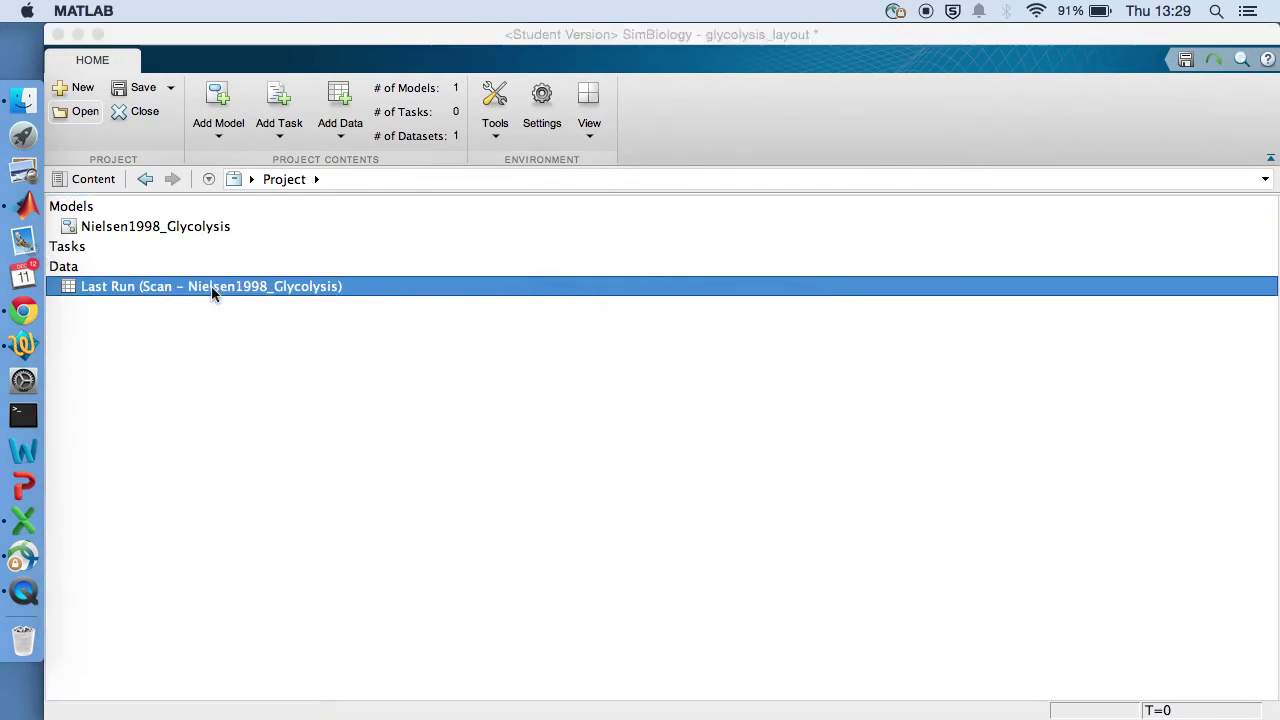
# Open the Nielsen1998_Glycolysis model and switch the MODEL view from Full to Diagram
pyautogui.doubleClick(199, 232)
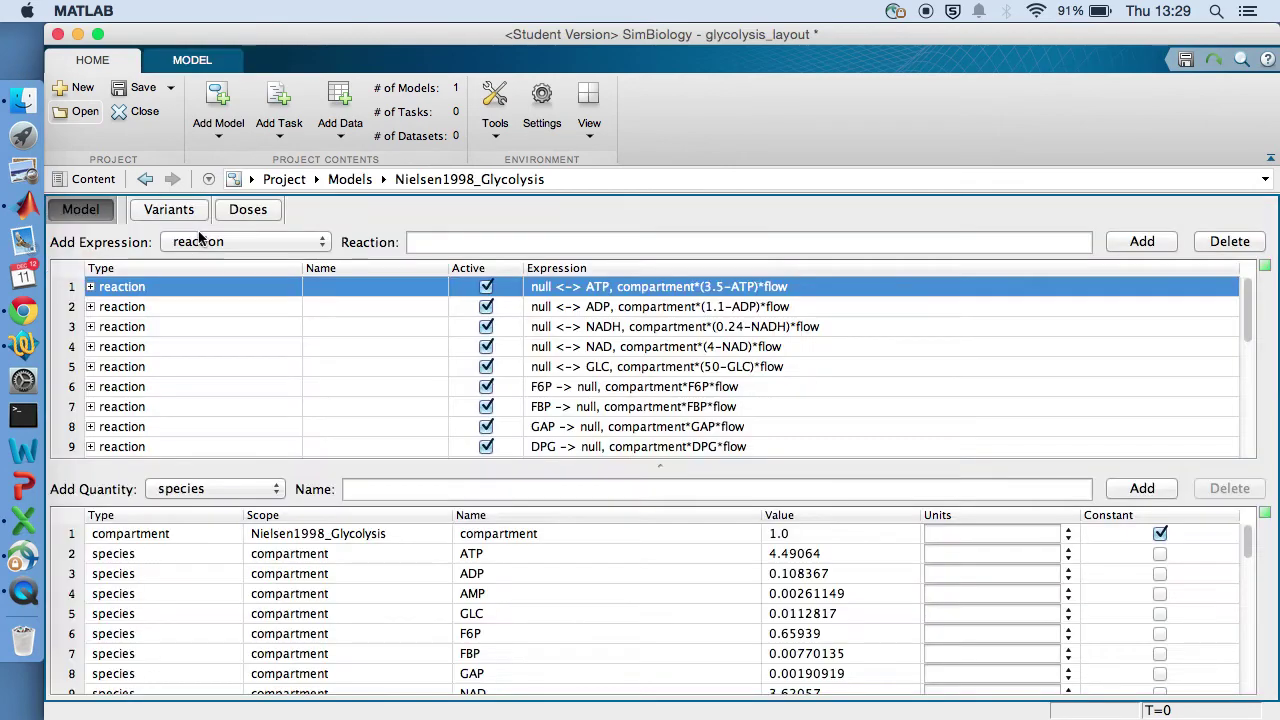
pyautogui.click(155, 63)
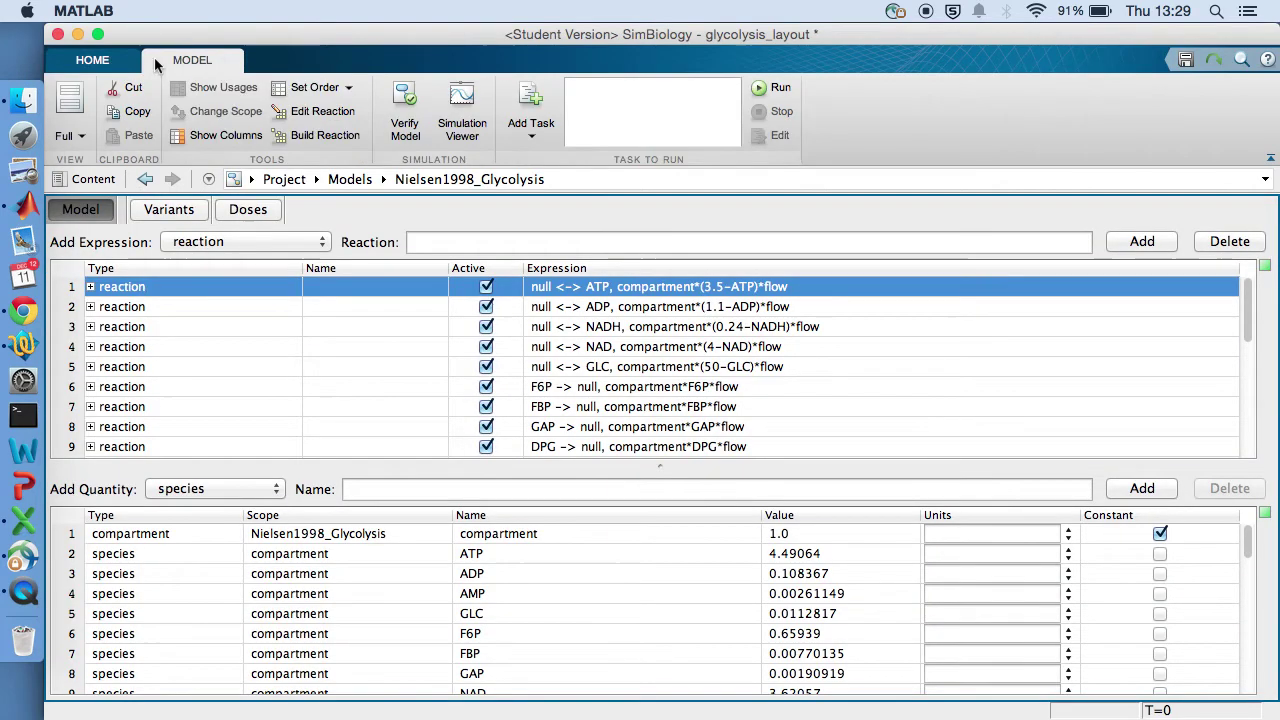
pyautogui.click(68, 135)
pyautogui.click(92, 220)
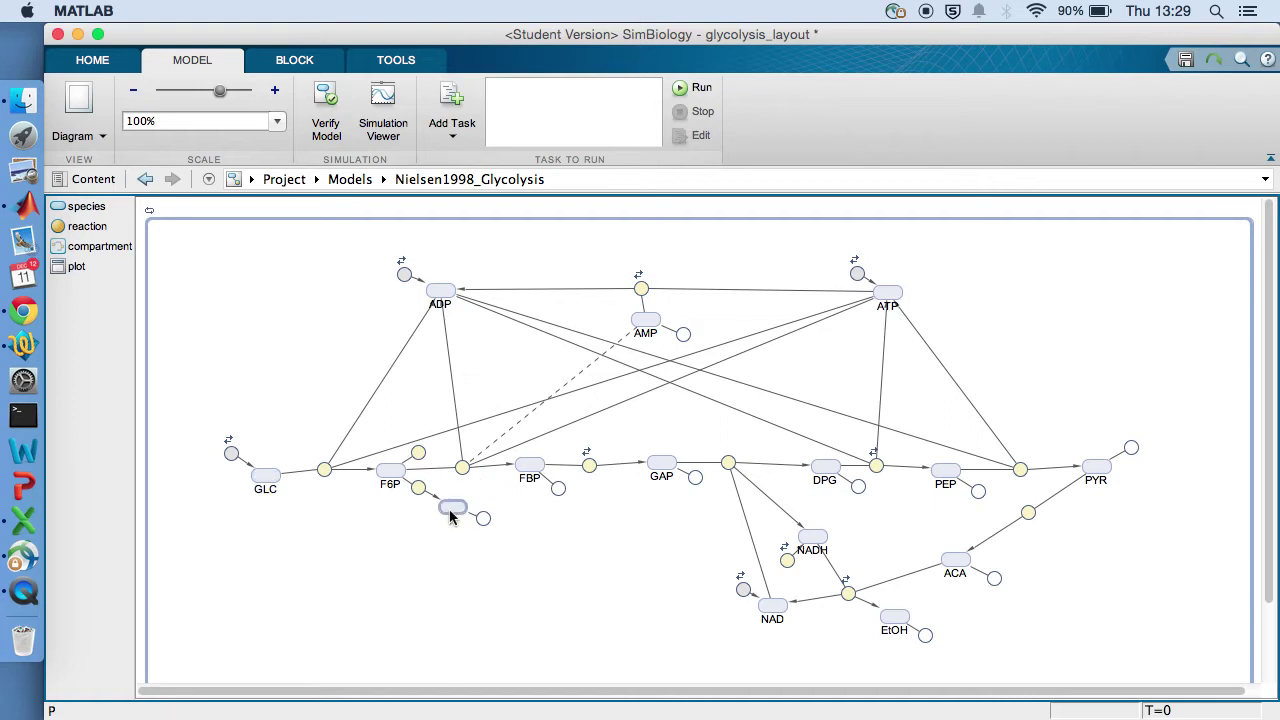
# Change the fill colour of the F6P -> null reaction node in its properties
pyautogui.click(421, 458)
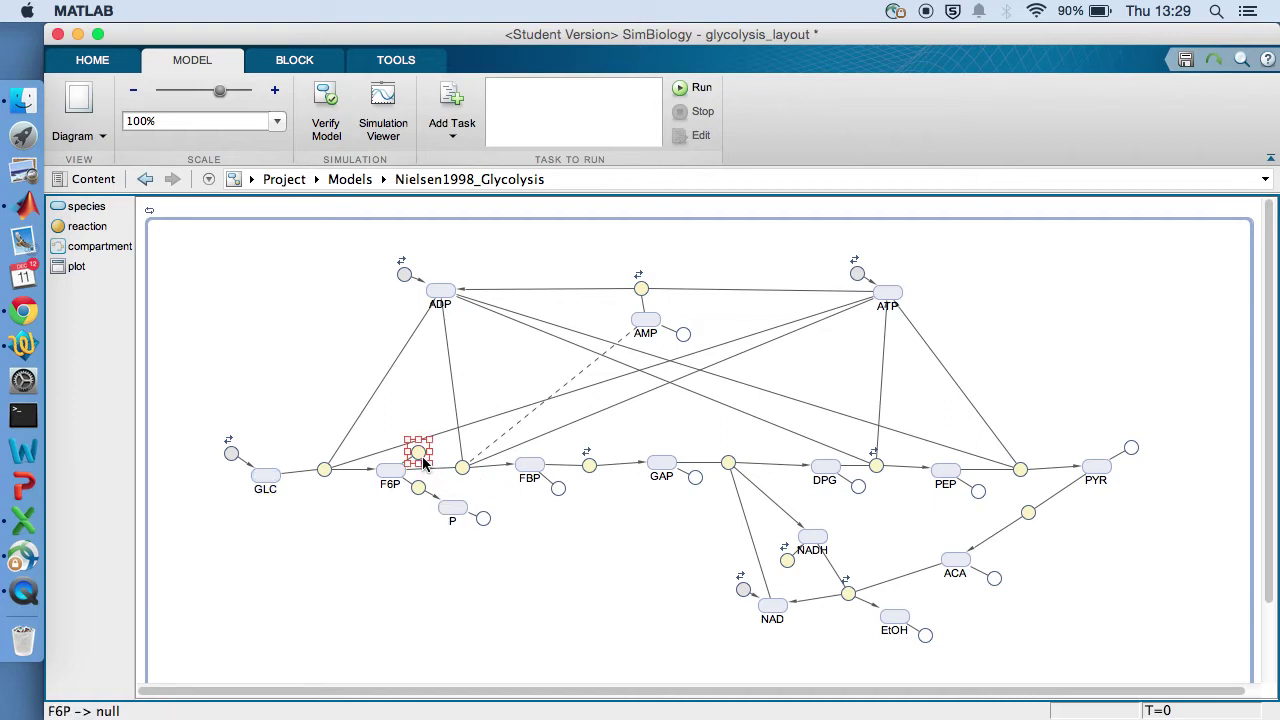
pyautogui.rightClick(423, 462)
pyautogui.click(470, 456)
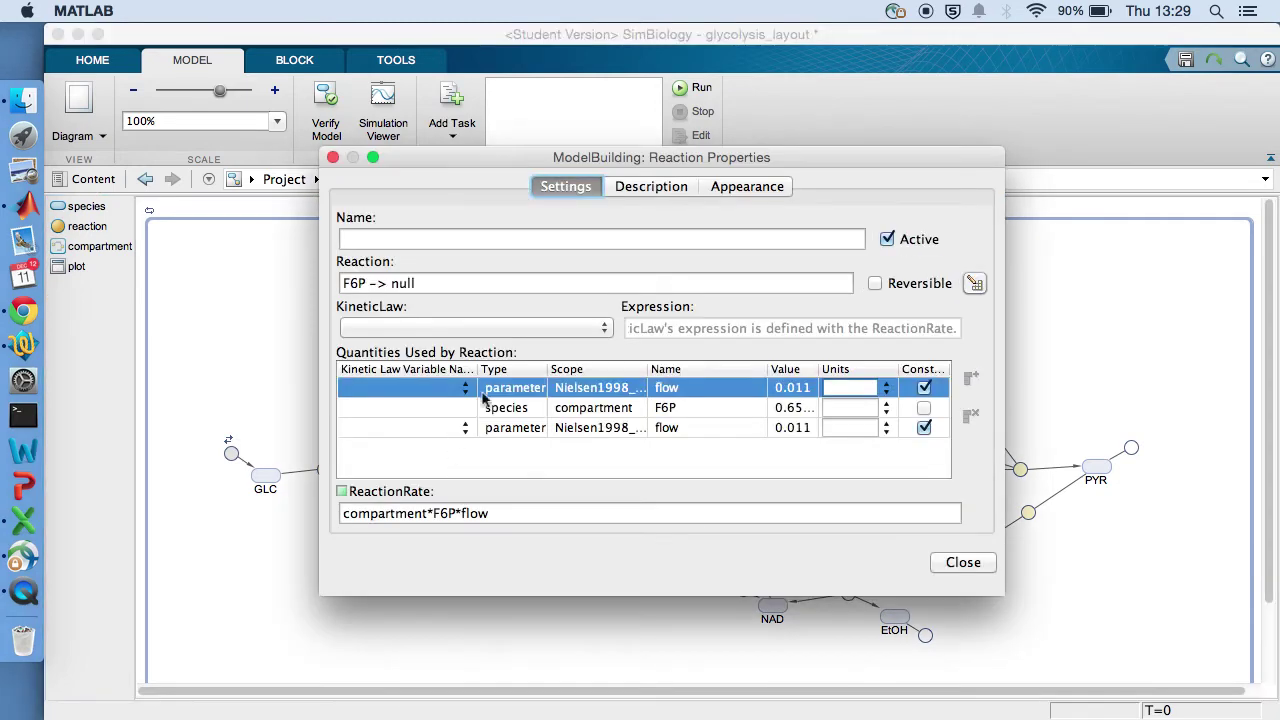
pyautogui.click(763, 190)
pyautogui.click(357, 490)
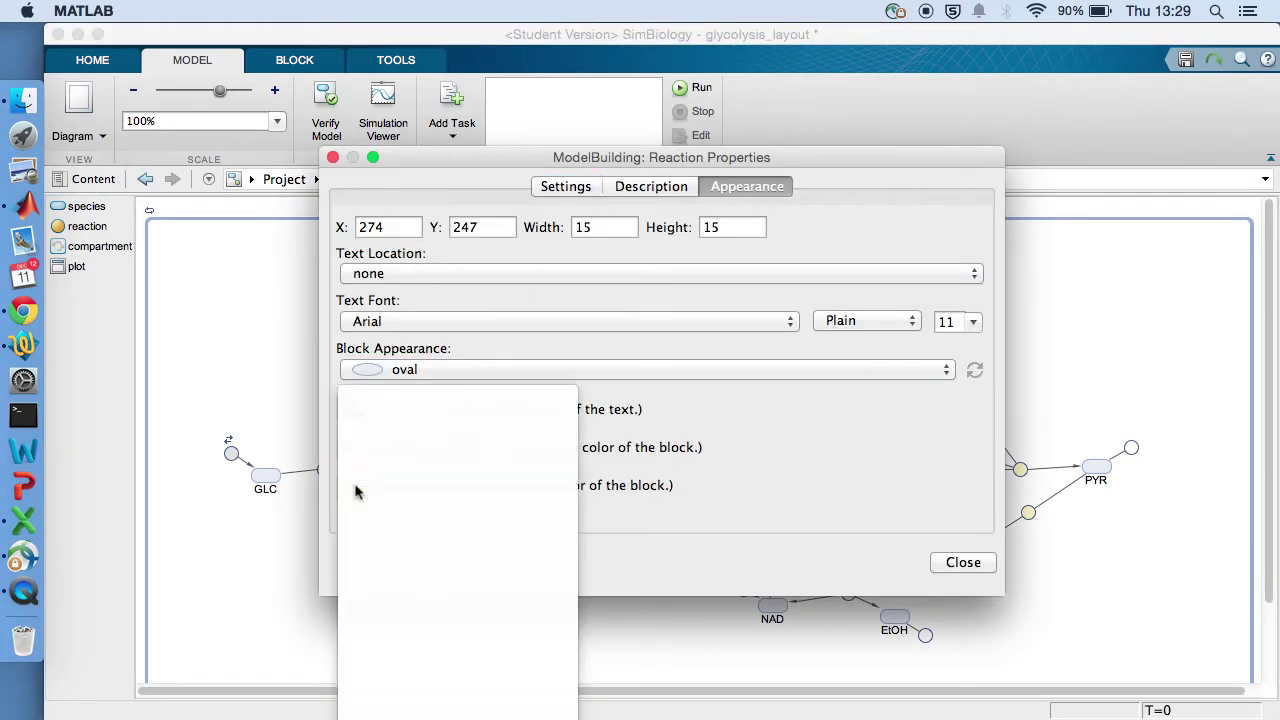
pyautogui.click(382, 458)
pyautogui.click(965, 563)
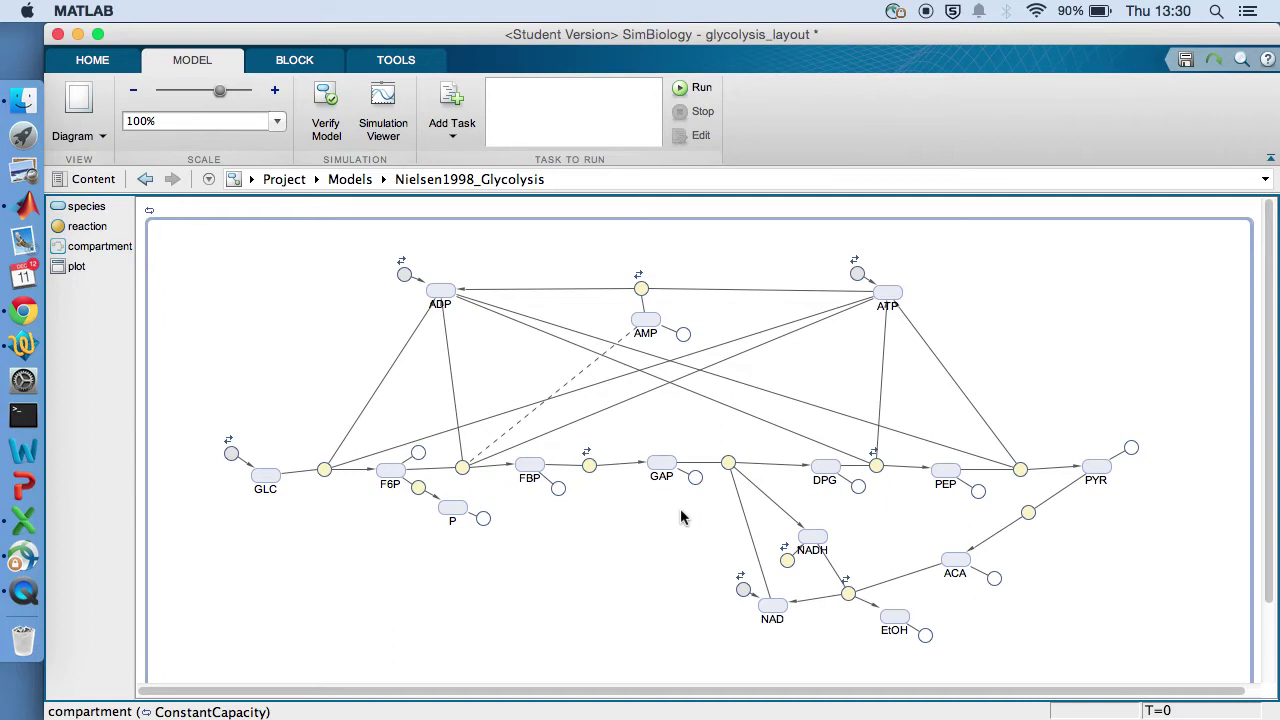
# Make the NADH exchange reaction node's fill light grey
pyautogui.rightClick(788, 562)
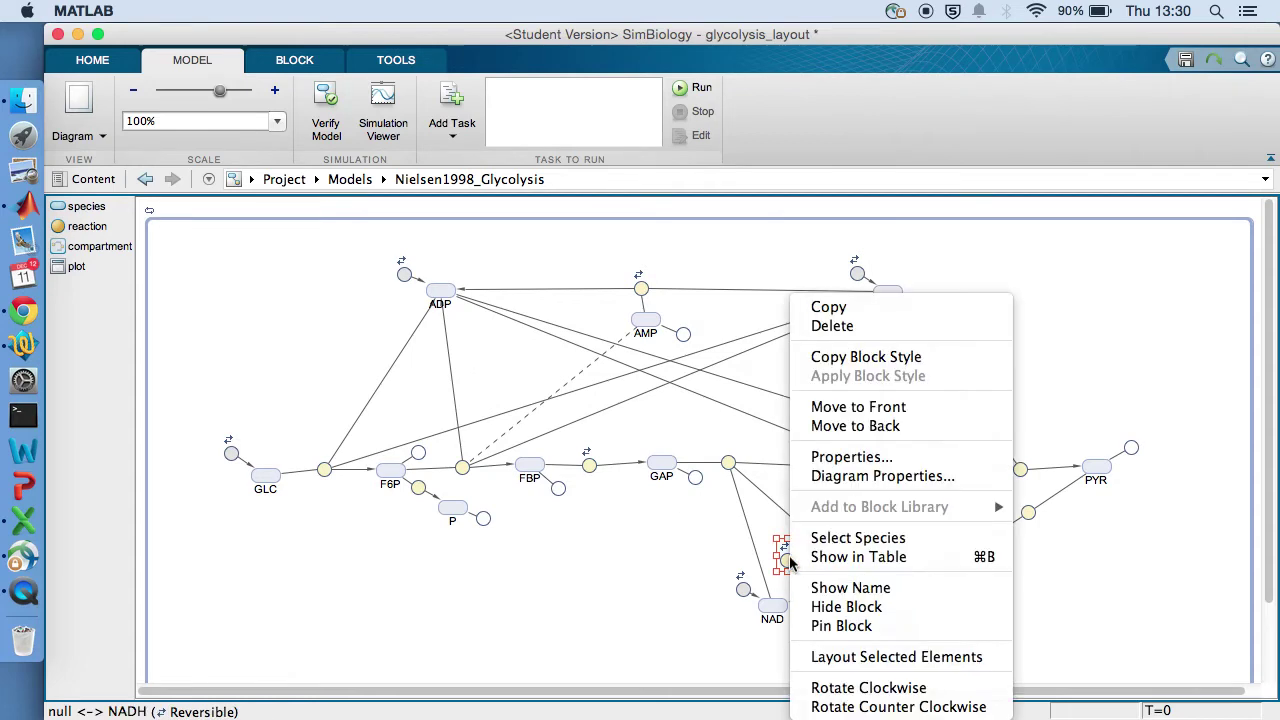
pyautogui.click(843, 457)
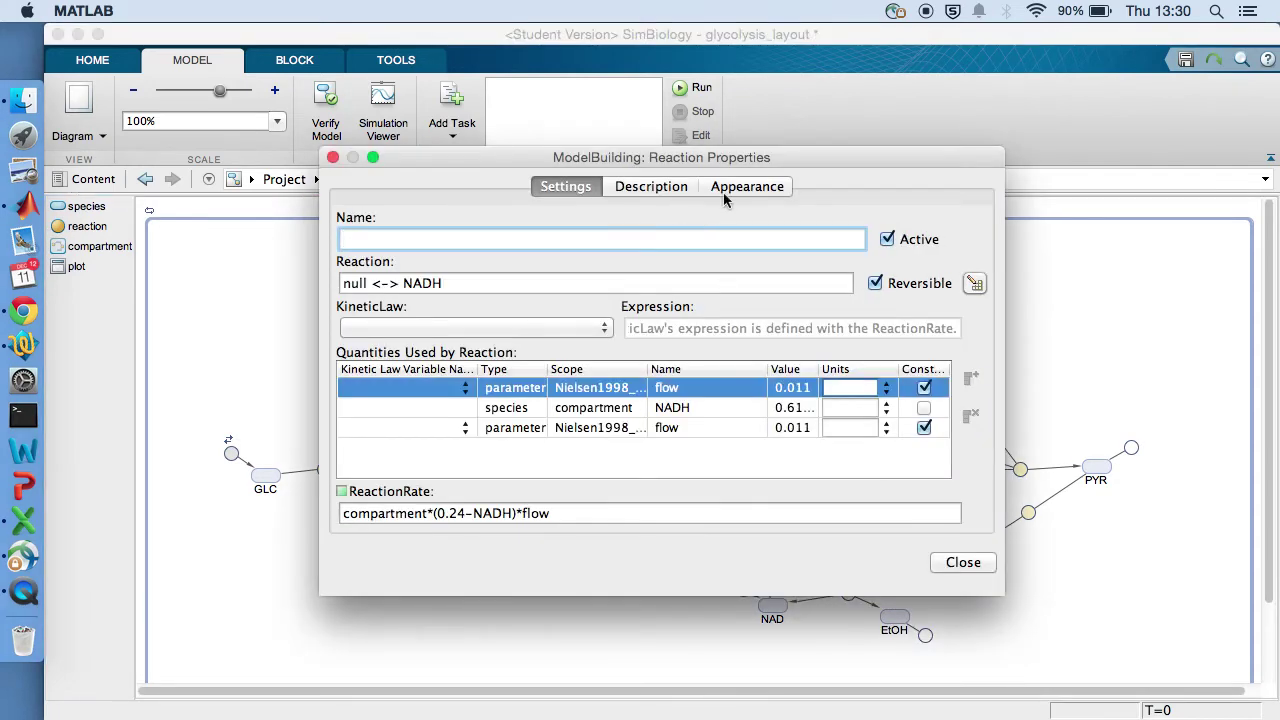
pyautogui.click(723, 188)
pyautogui.click(356, 486)
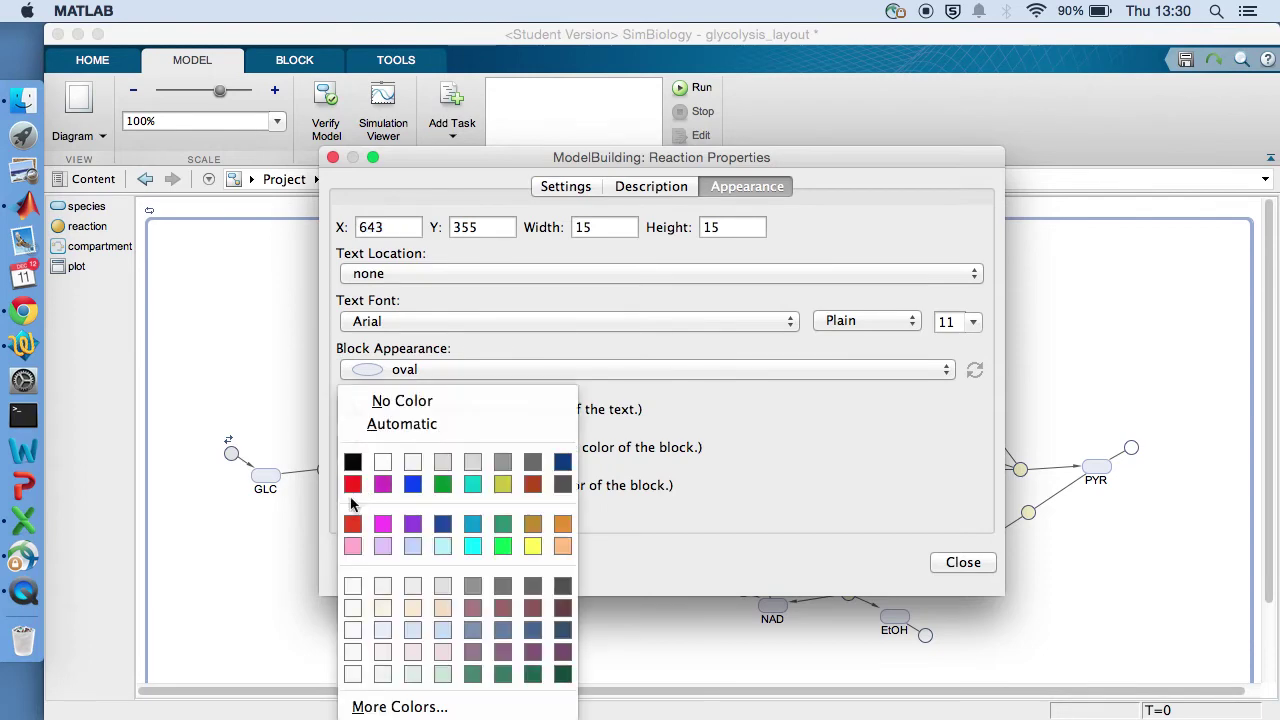
pyautogui.click(442, 598)
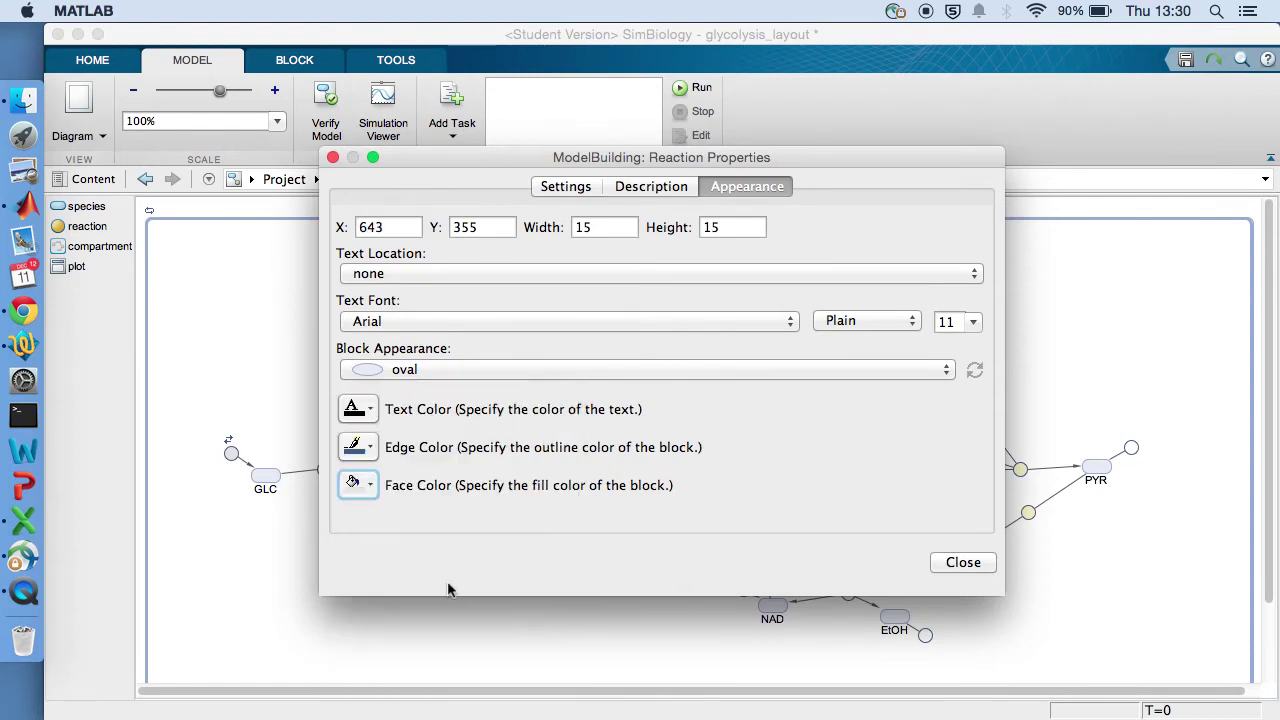
pyautogui.click(961, 562)
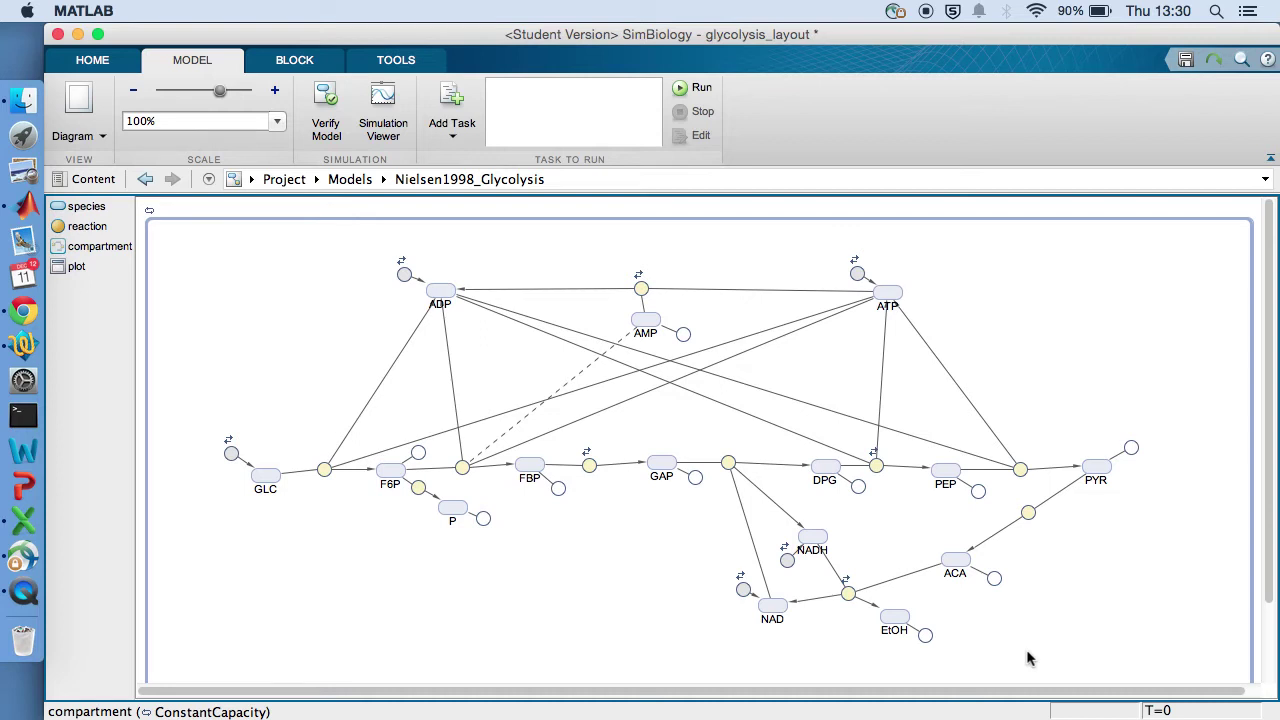
# In Chrome's SysMIC Textbook tab, scroll to section 2.2.3 Simulating the model
pyautogui.click(24, 311)
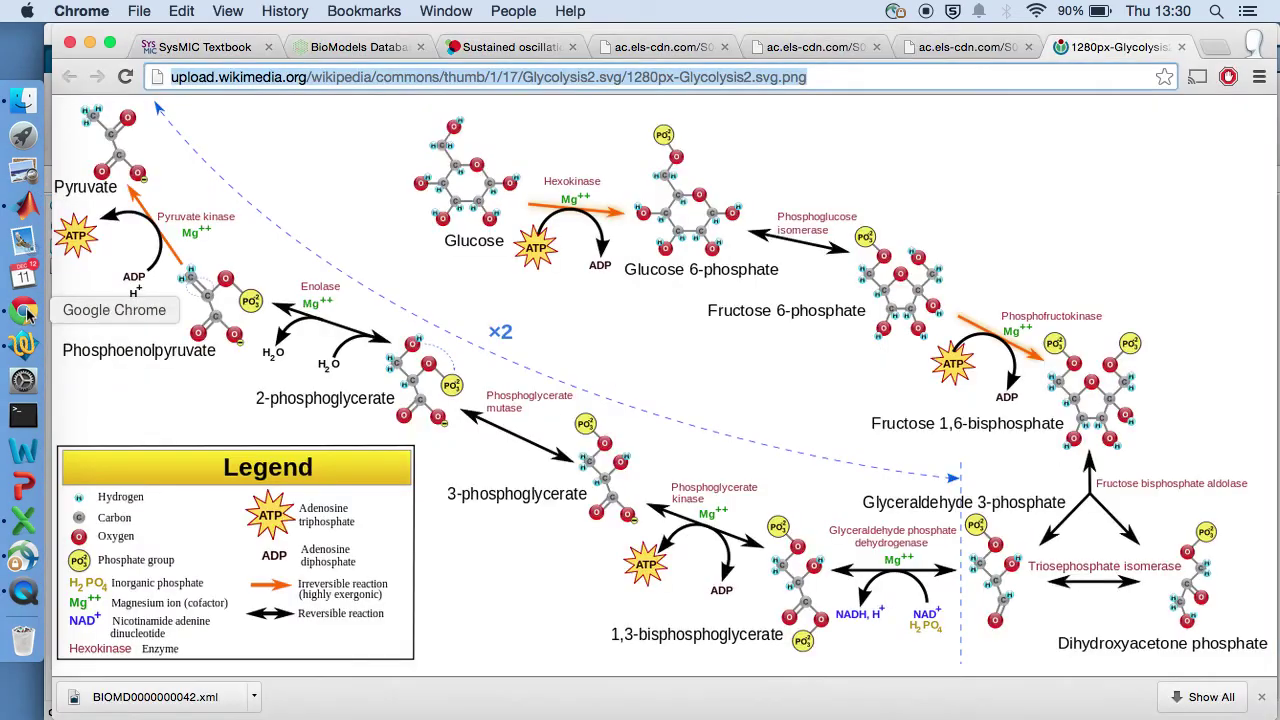
pyautogui.click(183, 60)
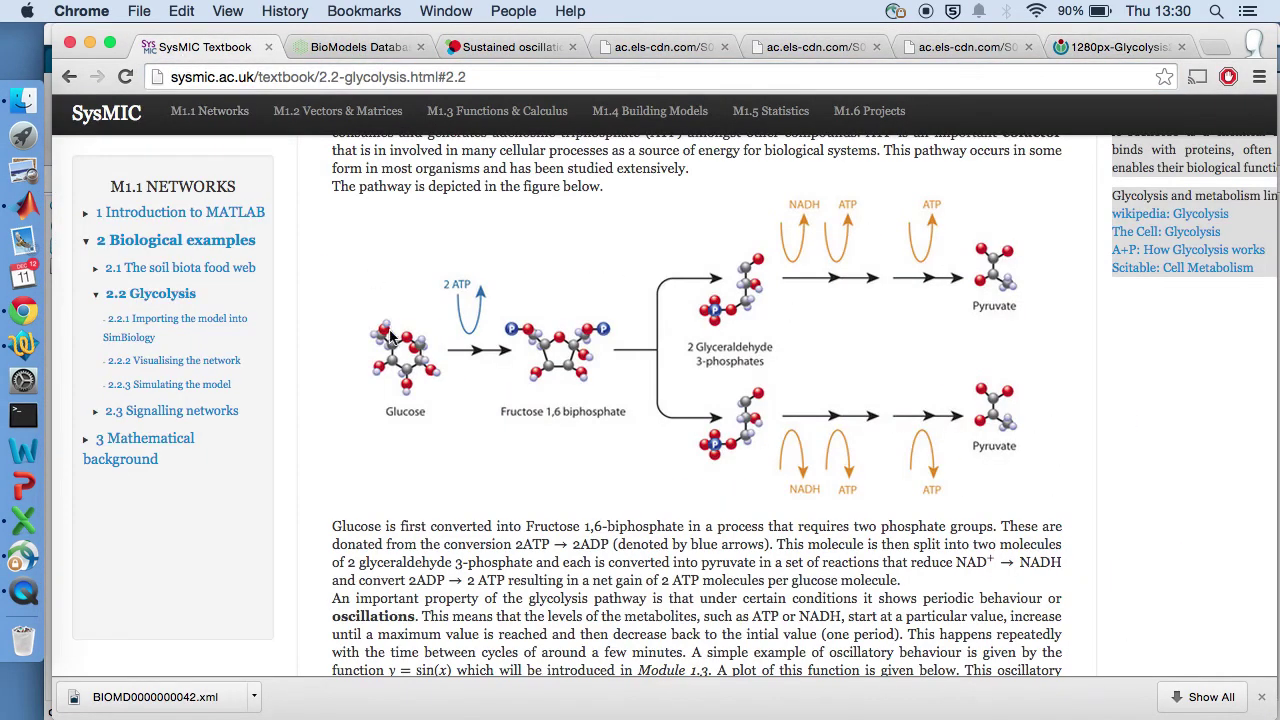
pyautogui.scroll(-10, 390, 330)
pyautogui.scroll(-15, 390, 330)
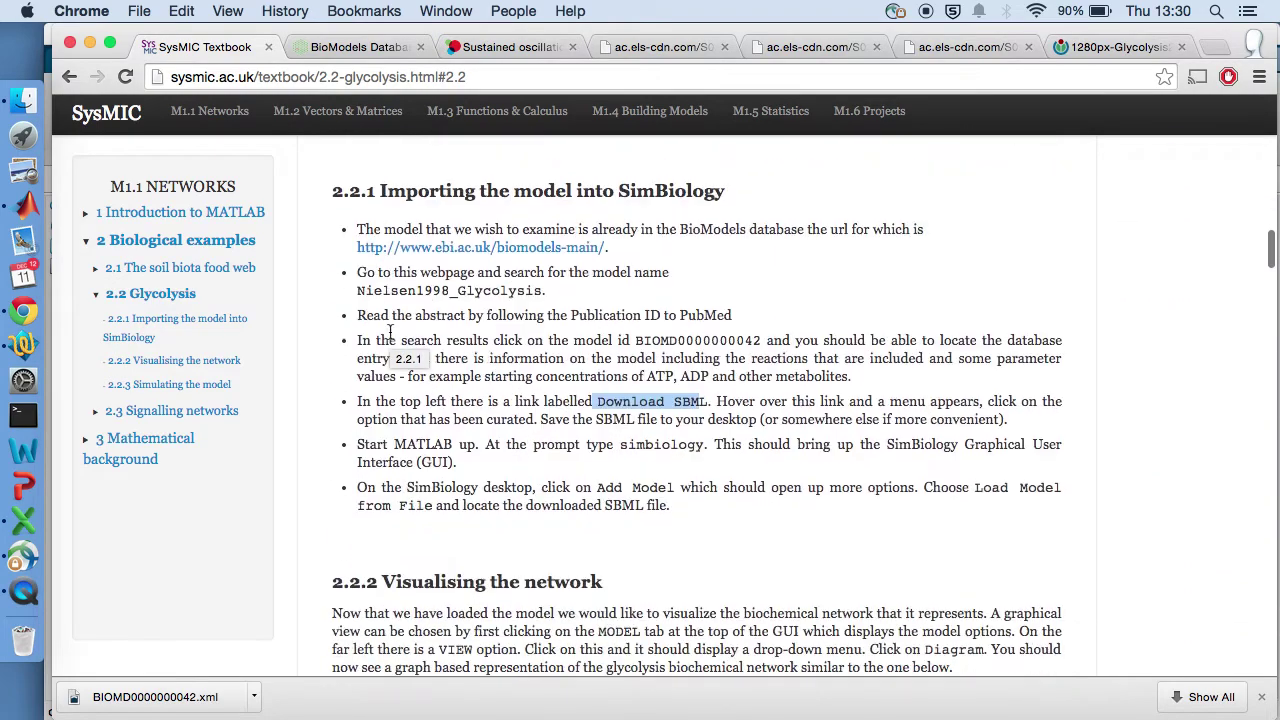
pyautogui.scroll(-12, 390, 338)
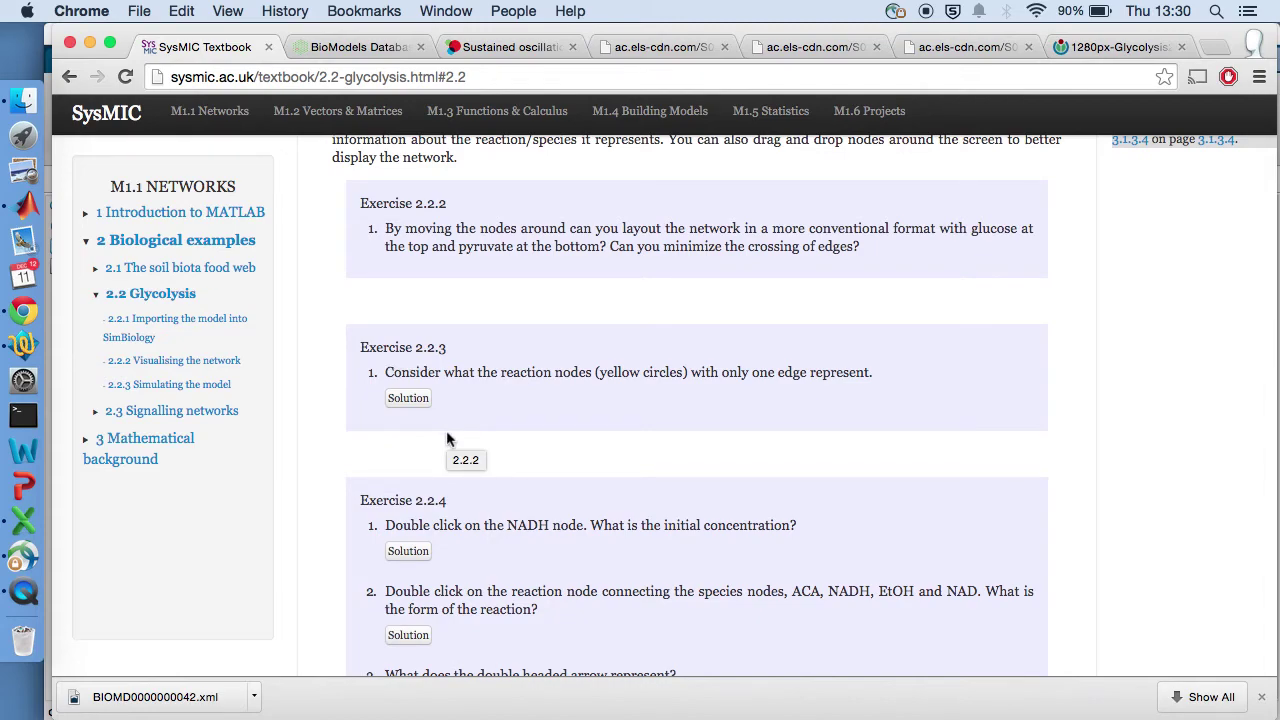
pyautogui.scroll(-12, 447, 440)
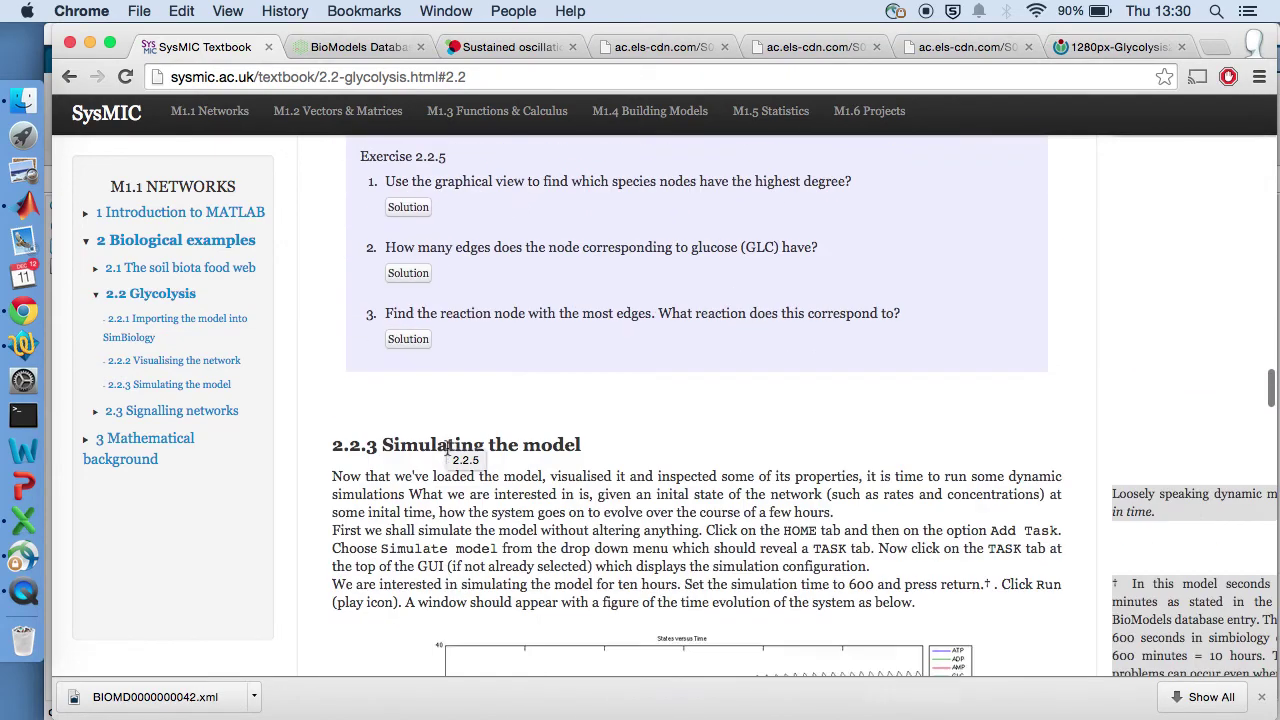
pyautogui.scroll(1, 447, 455)
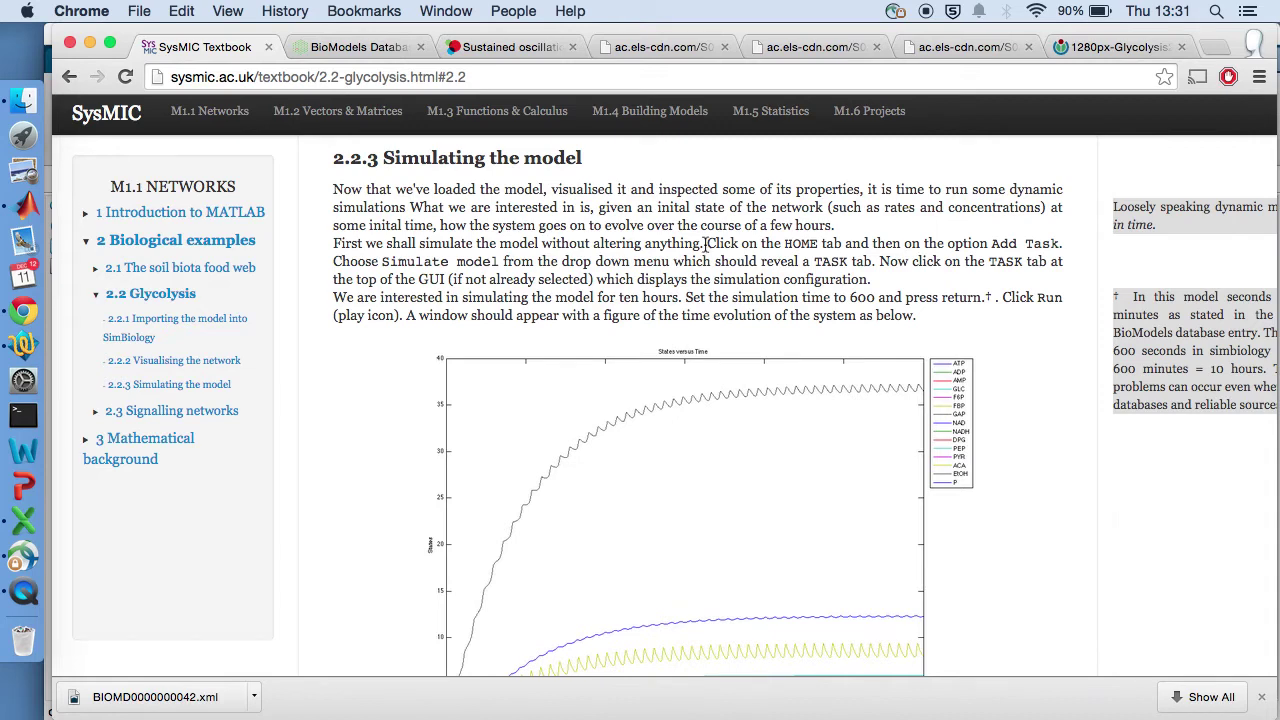
# Return to SimBiology and go up from the diagram to the project overview
pyautogui.click(27, 206)
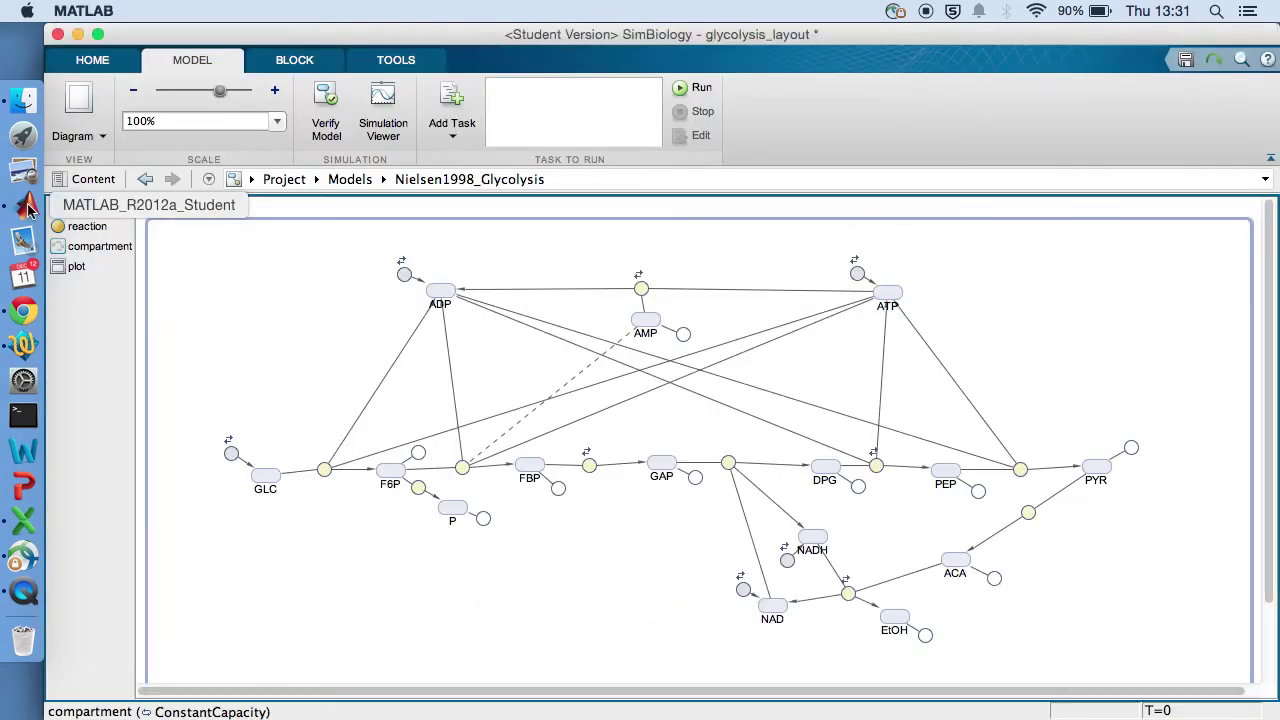
pyautogui.click(109, 62)
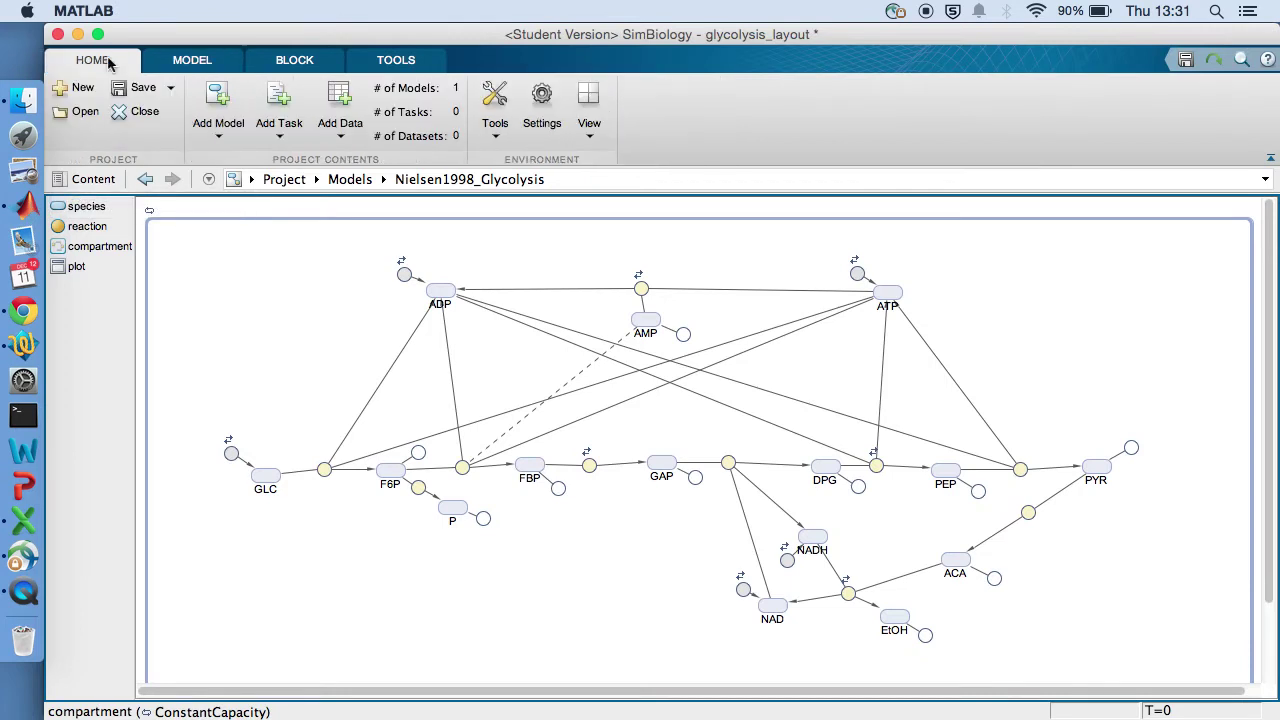
pyautogui.click(194, 72)
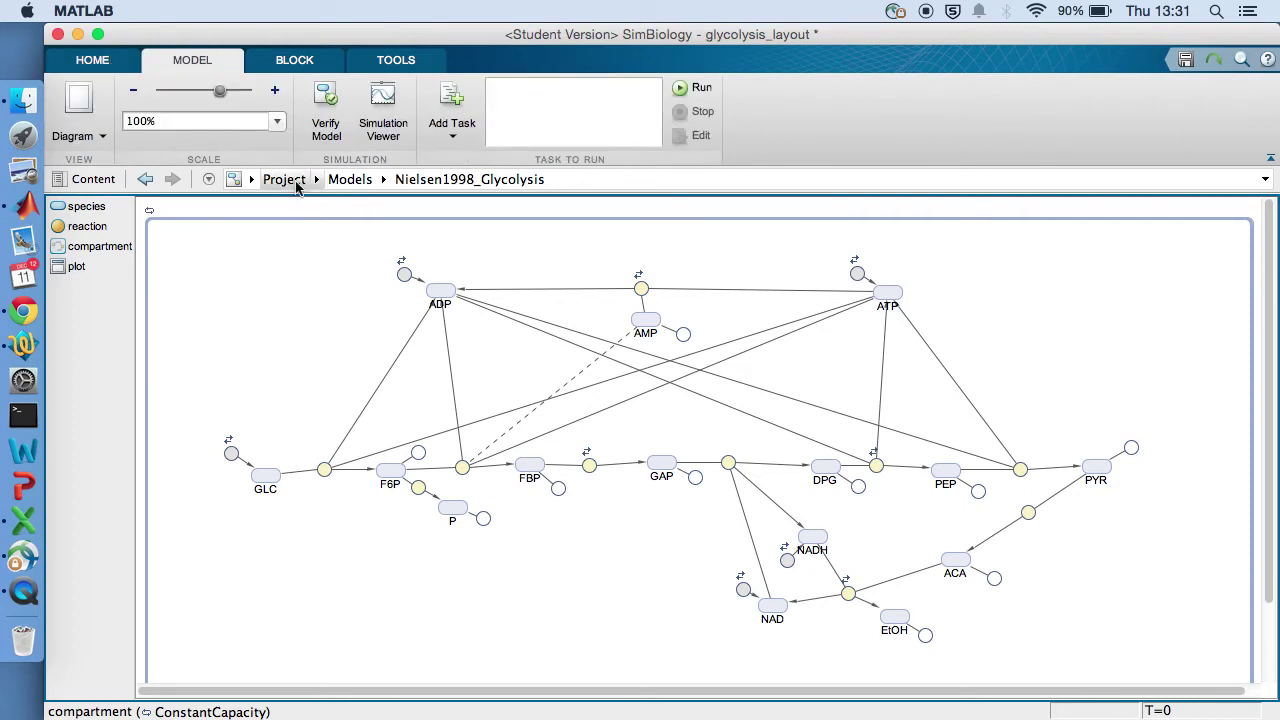
pyautogui.click(284, 180)
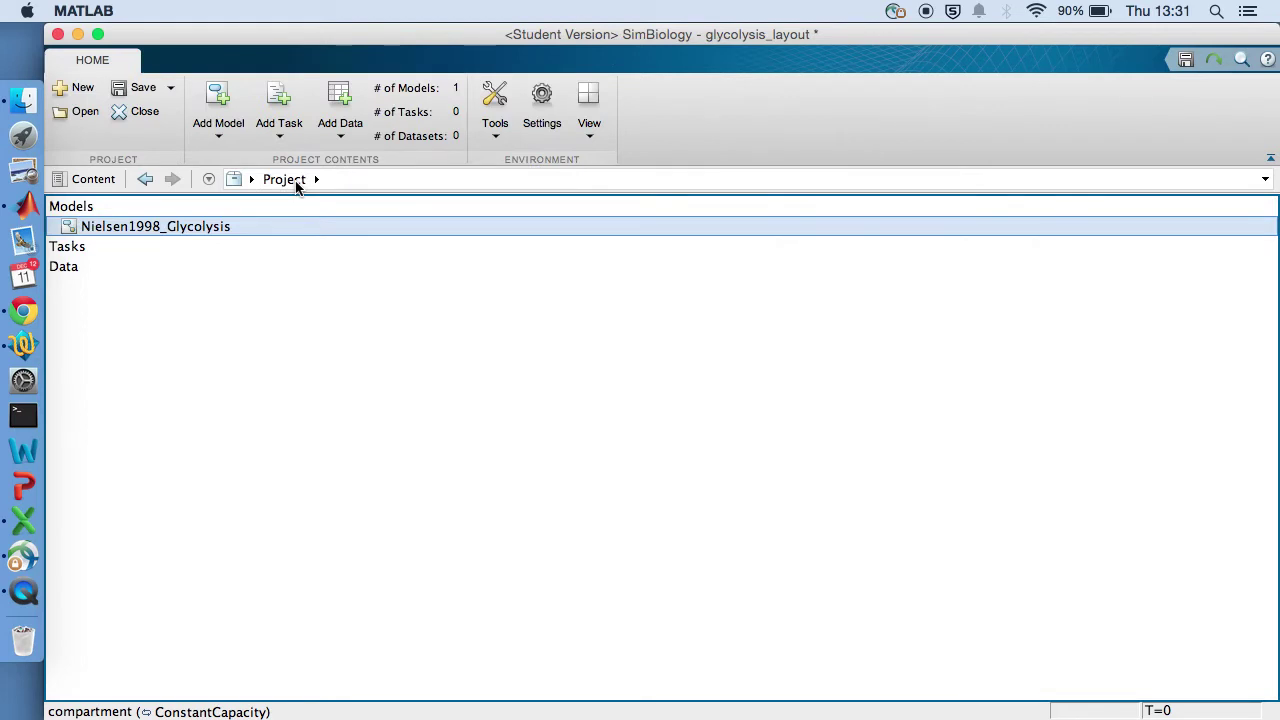
# Inspect the Models, Nielsen1998_Glycolysis, Tasks and Data entries in the overview
pyautogui.click(178, 204)
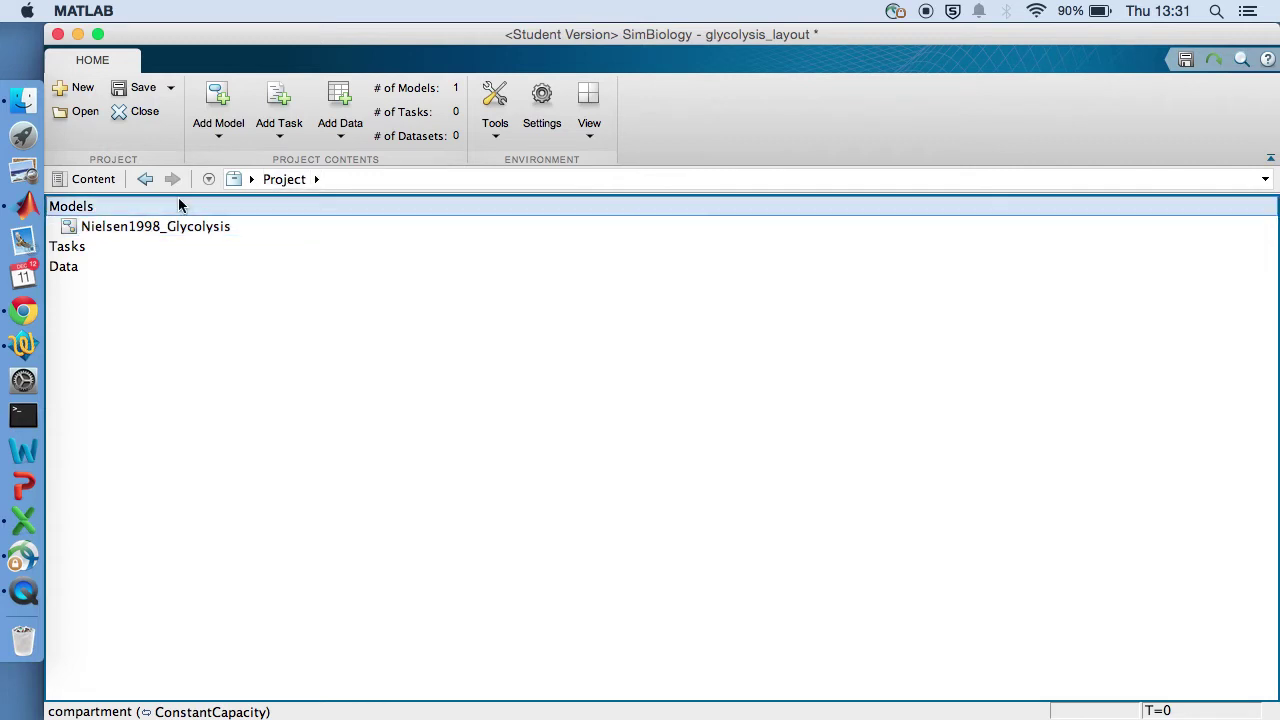
pyautogui.click(104, 224)
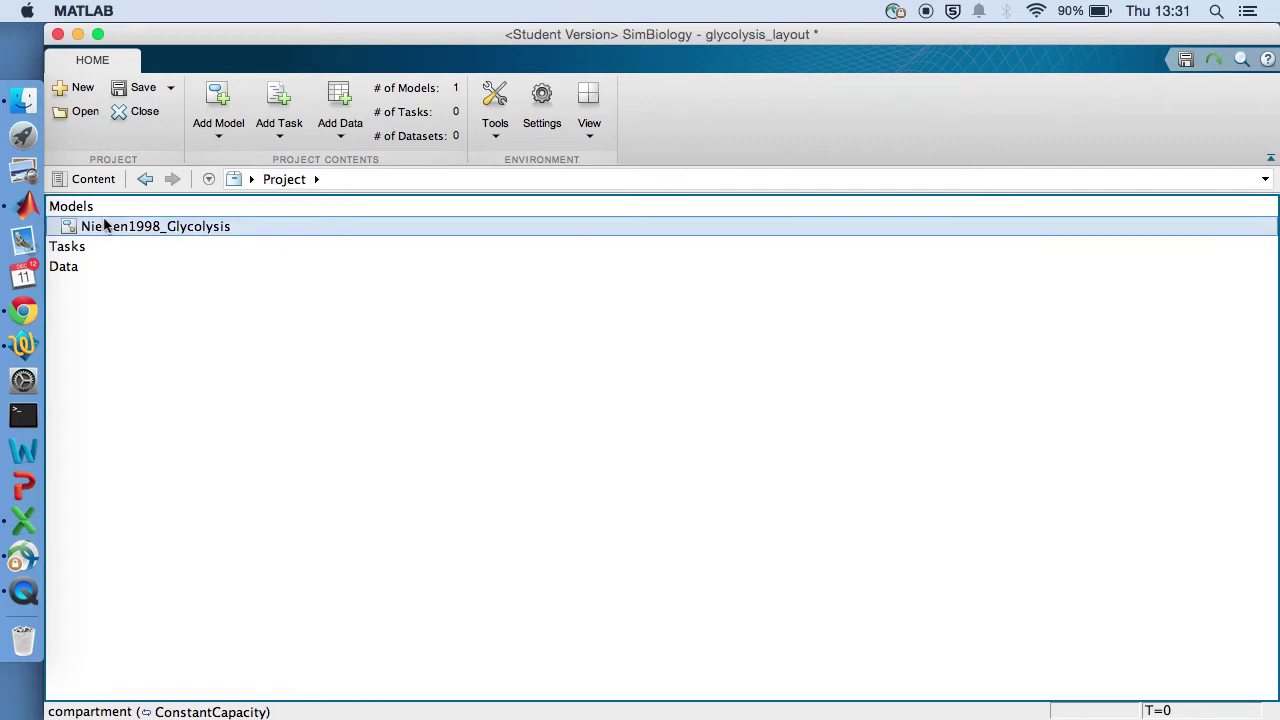
pyautogui.click(89, 247)
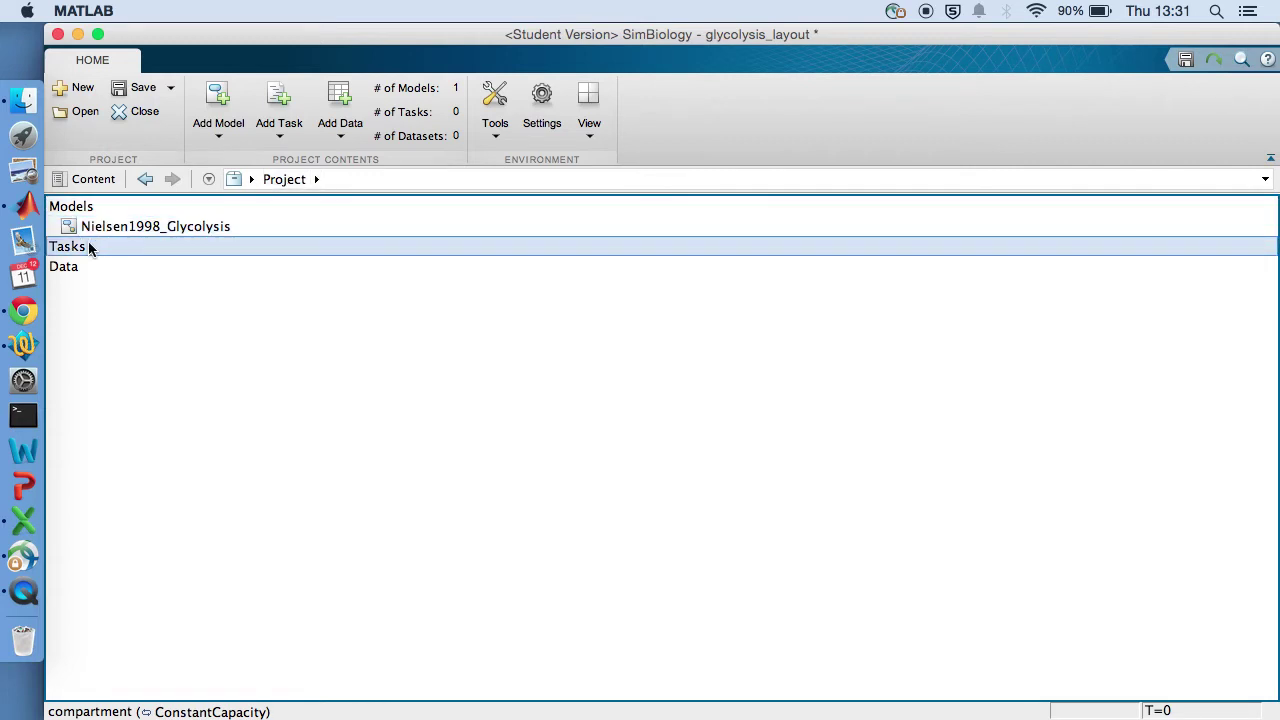
pyautogui.click(82, 268)
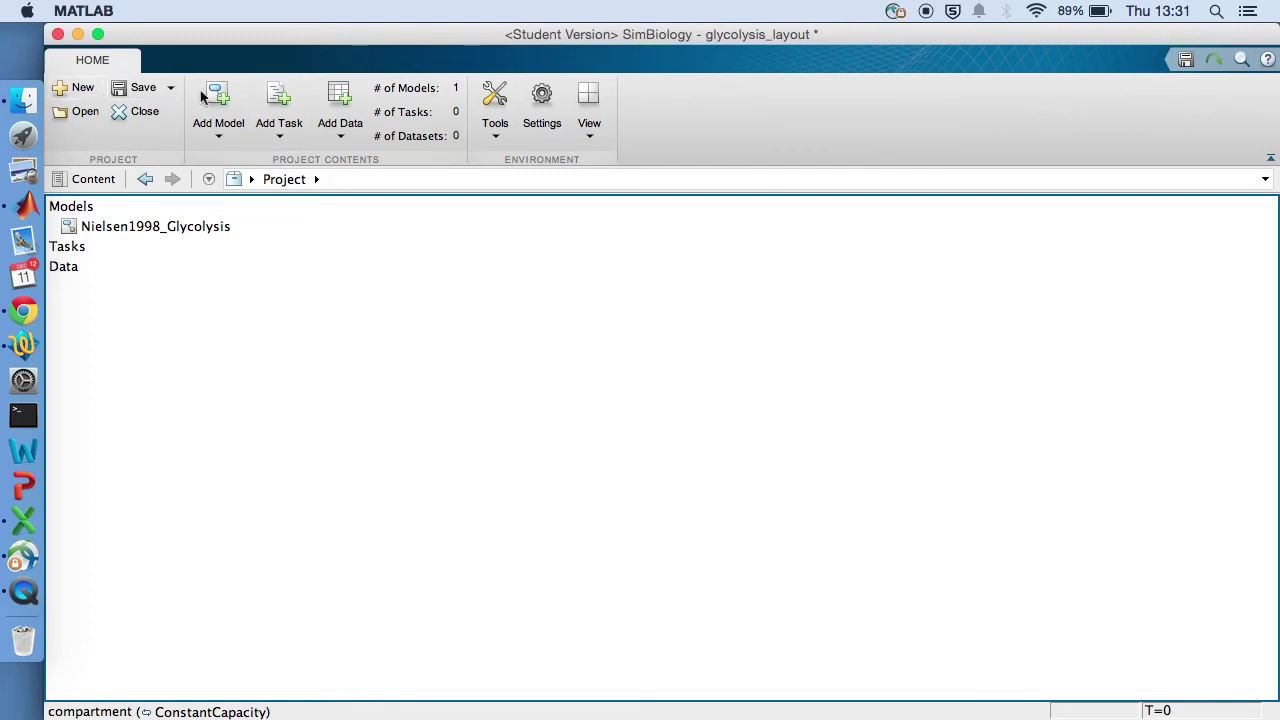
# Add a Simulate model task for Nielsen1998_Glycolysis and open its settings
pyautogui.click(278, 140)
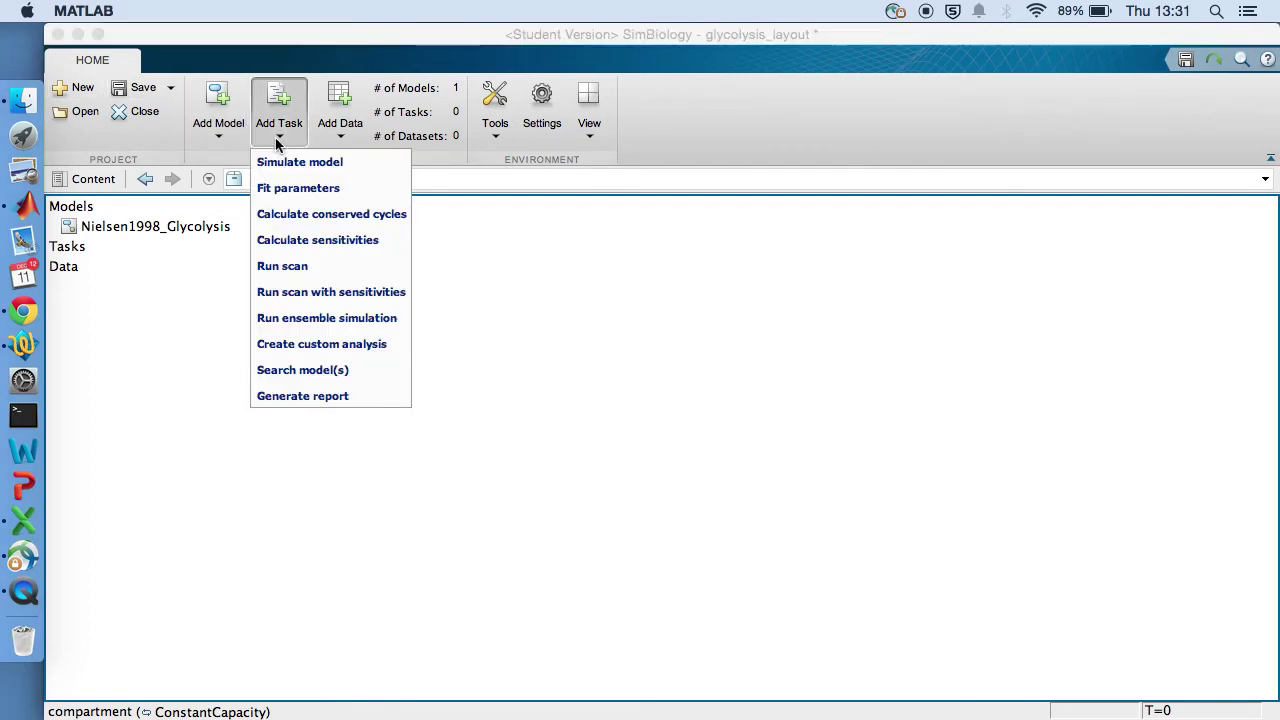
pyautogui.click(280, 162)
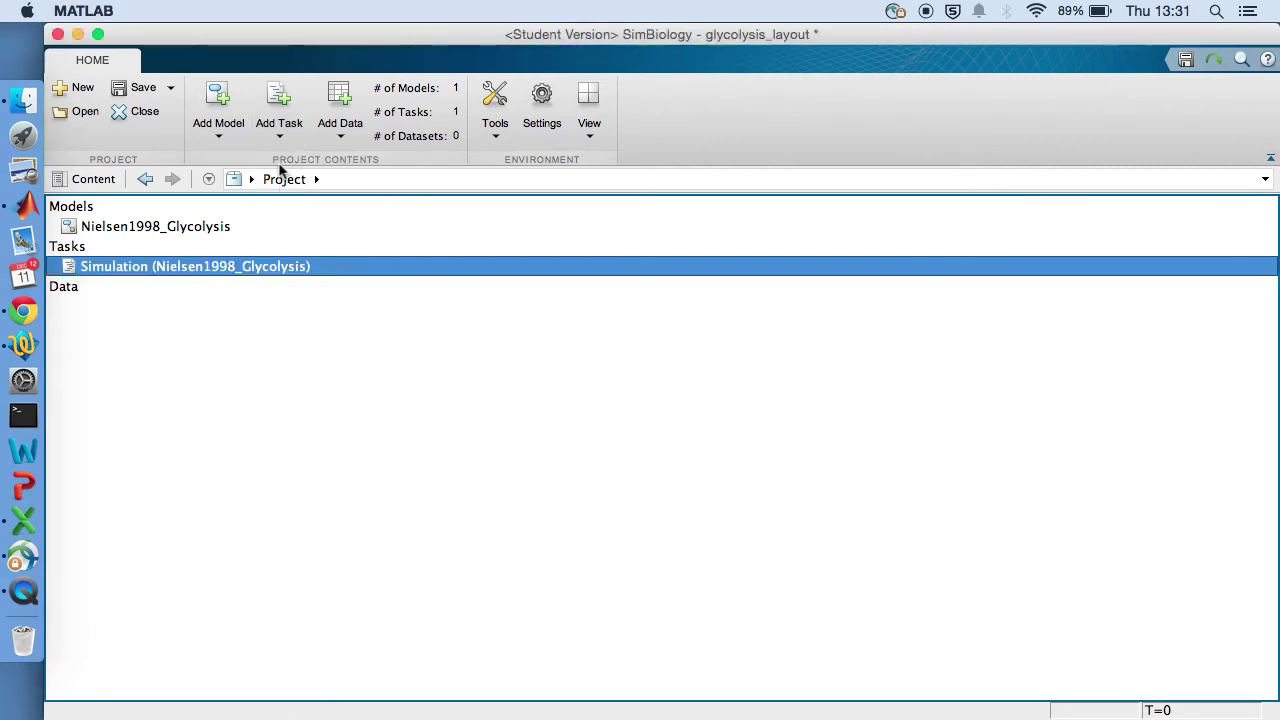
pyautogui.doubleClick(263, 268)
# Set the simulation stop time to 600.0 seconds, keeping plot generation enabled
pyautogui.click(379, 86)
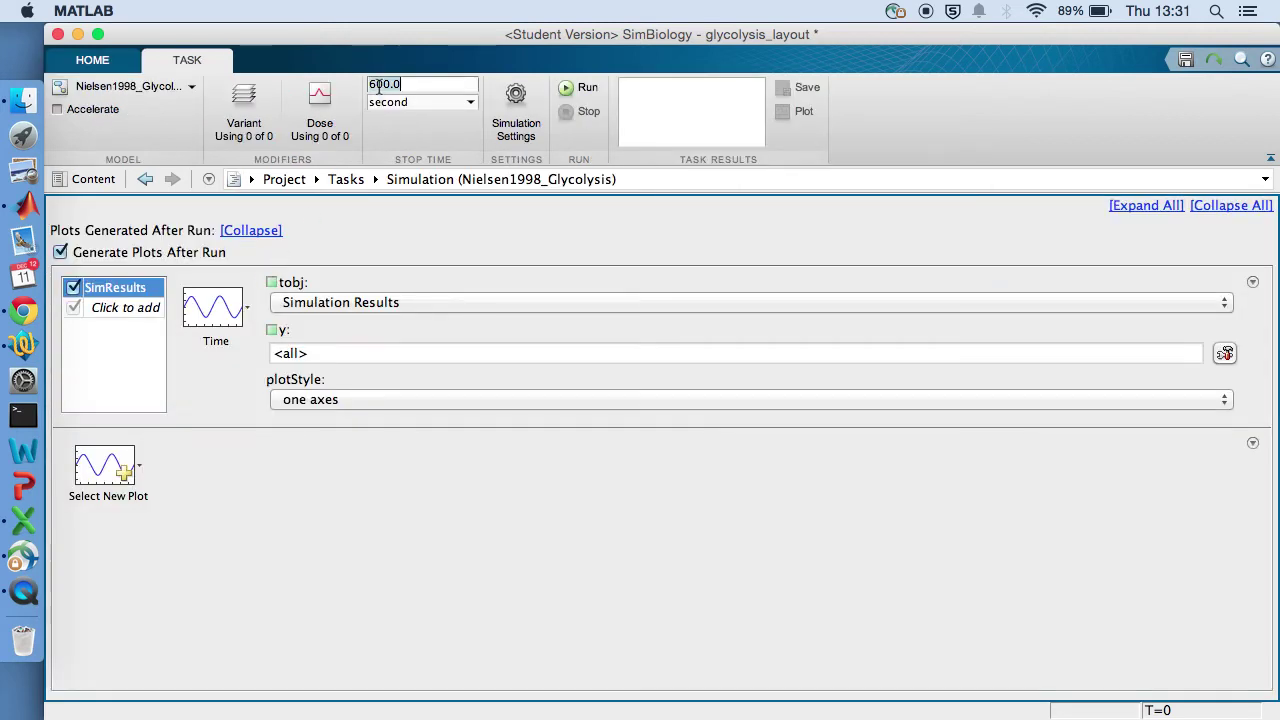
pyautogui.write('10')
pyautogui.press('Return')
pyautogui.press('BackSpace')
pyautogui.press('BackSpace')
pyautogui.press('BackSpace')
pyautogui.press('BackSpace')
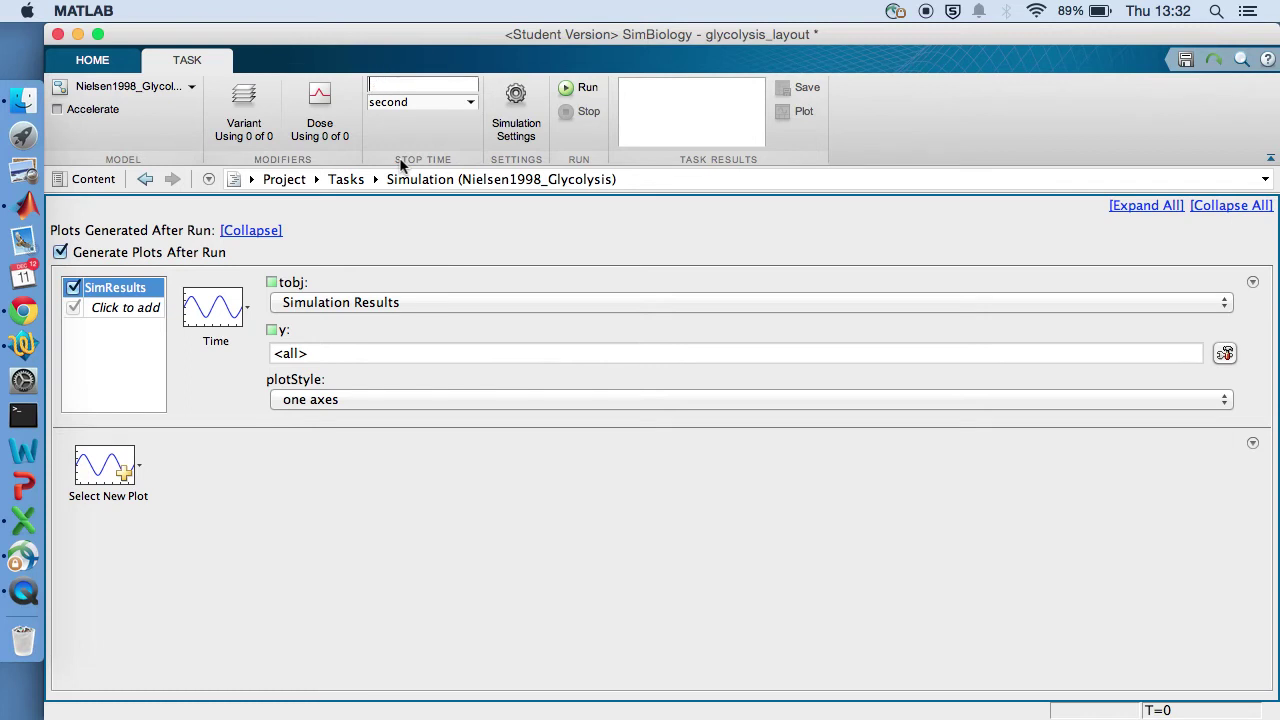
pyautogui.write('600.0')
pyautogui.click(433, 254)
pyautogui.click(433, 256)
pyautogui.click(385, 84)
# Run the simulation and compare the States versus Time figure with the textbook plot
pyautogui.click(590, 87)
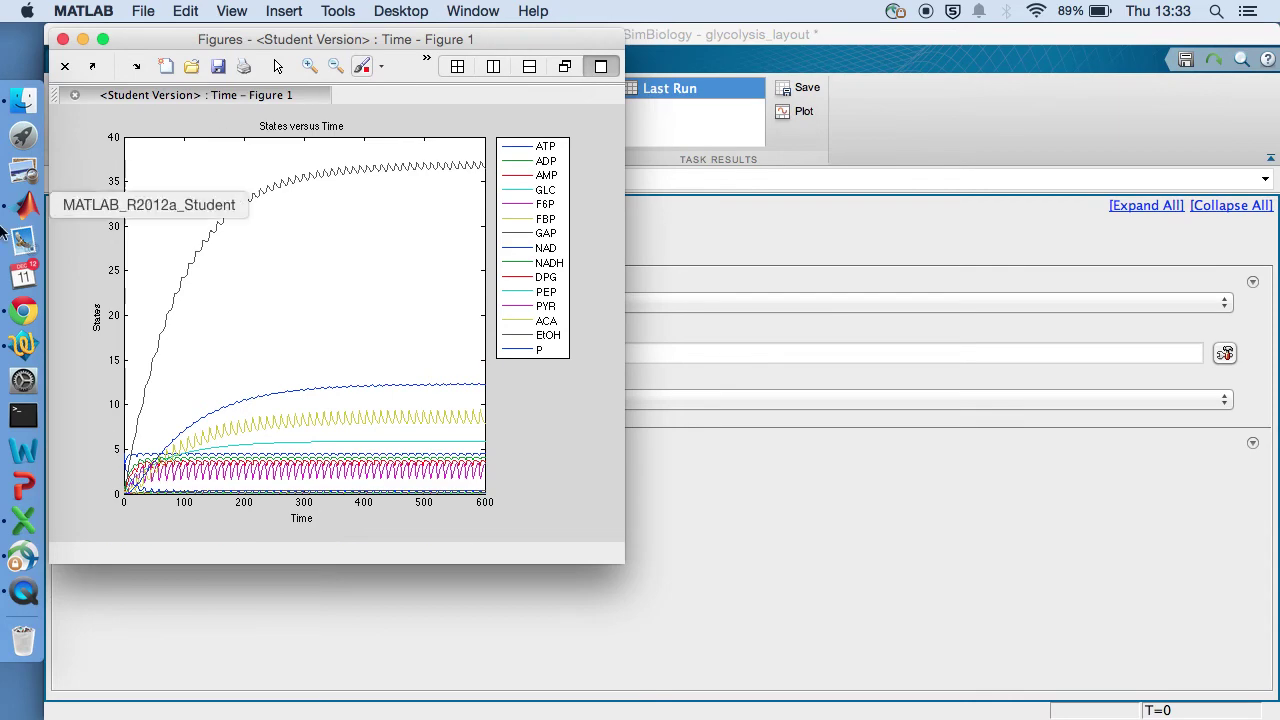
pyautogui.click(24, 311)
pyautogui.scroll(-4, 364, 400)
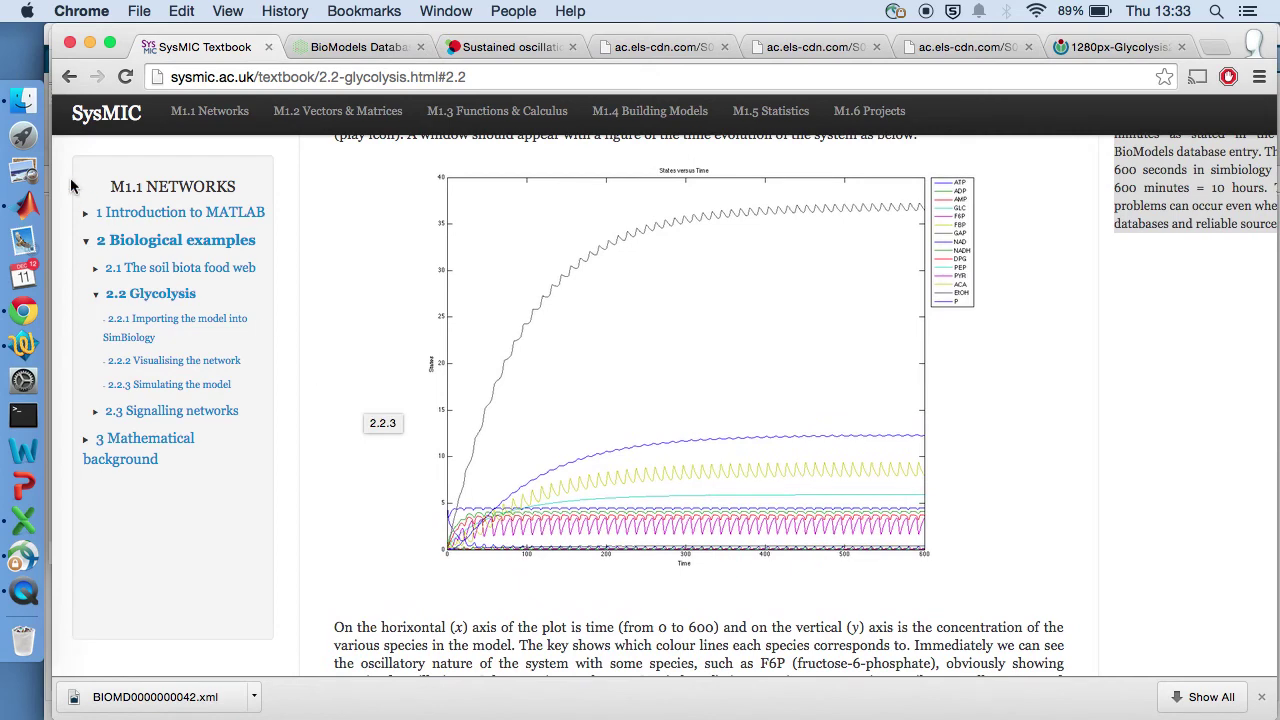
pyautogui.click(24, 205)
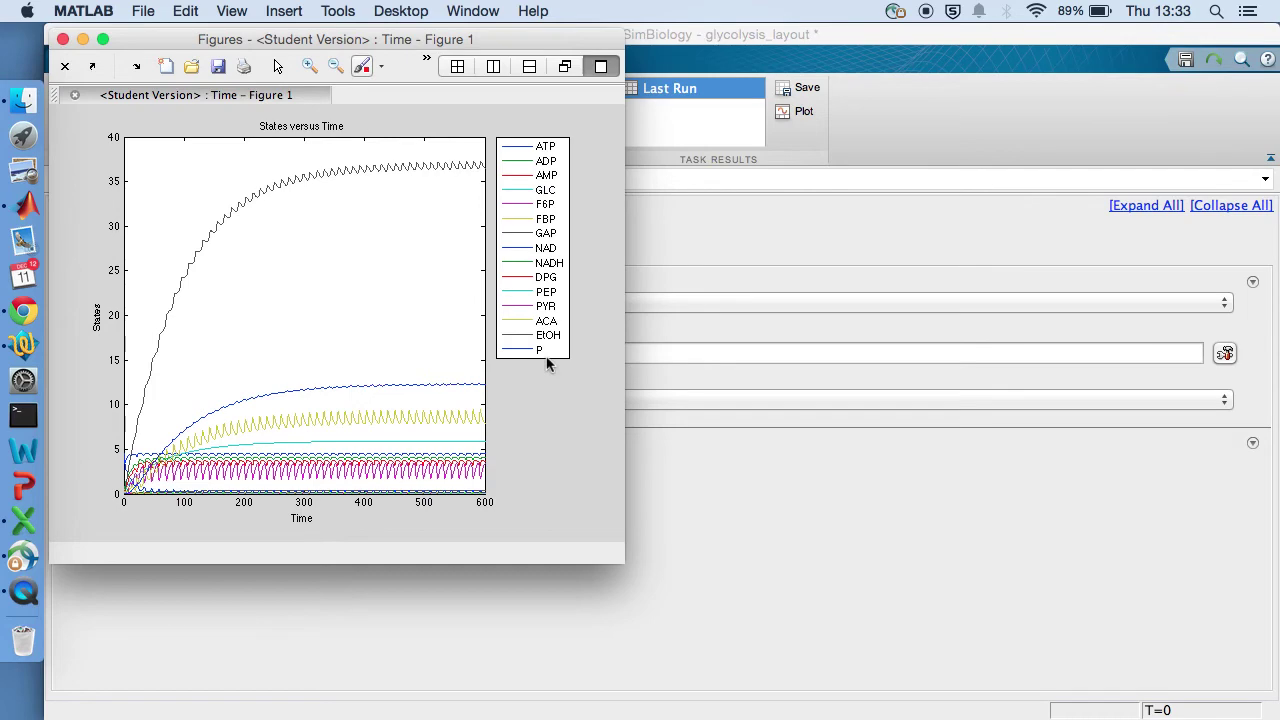
pyautogui.click(24, 311)
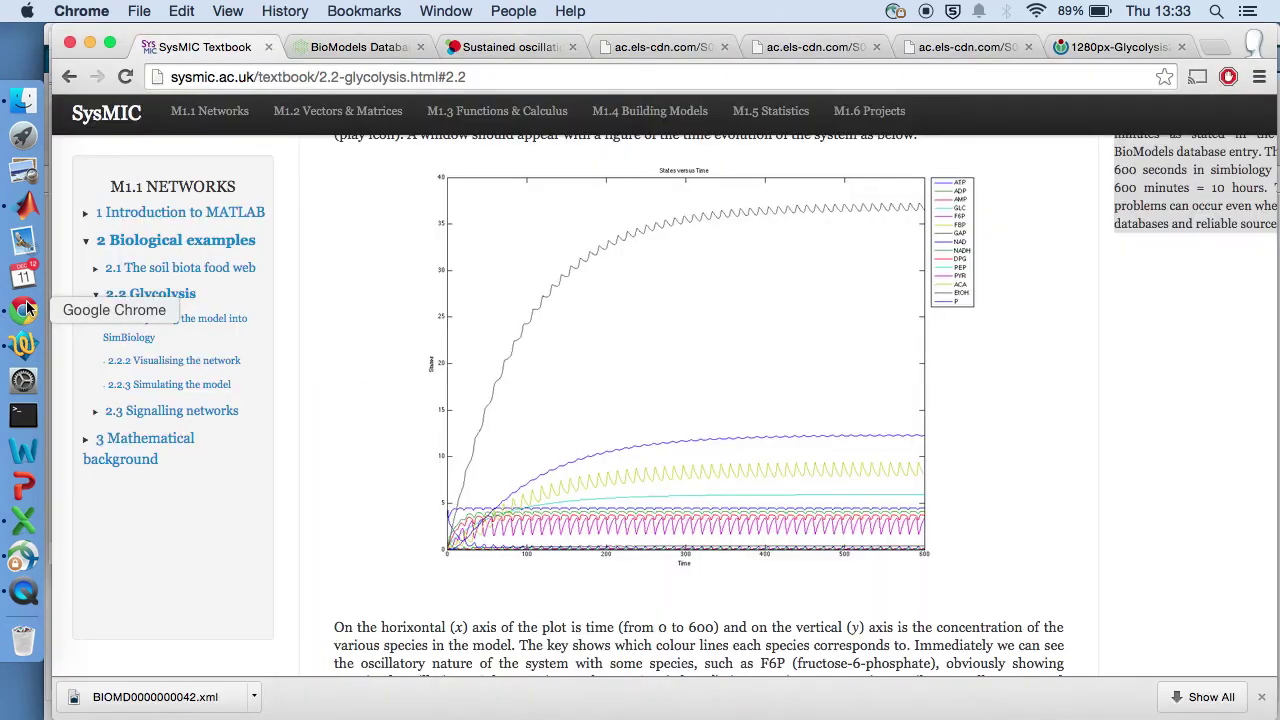
pyautogui.scroll(-5, 321, 385)
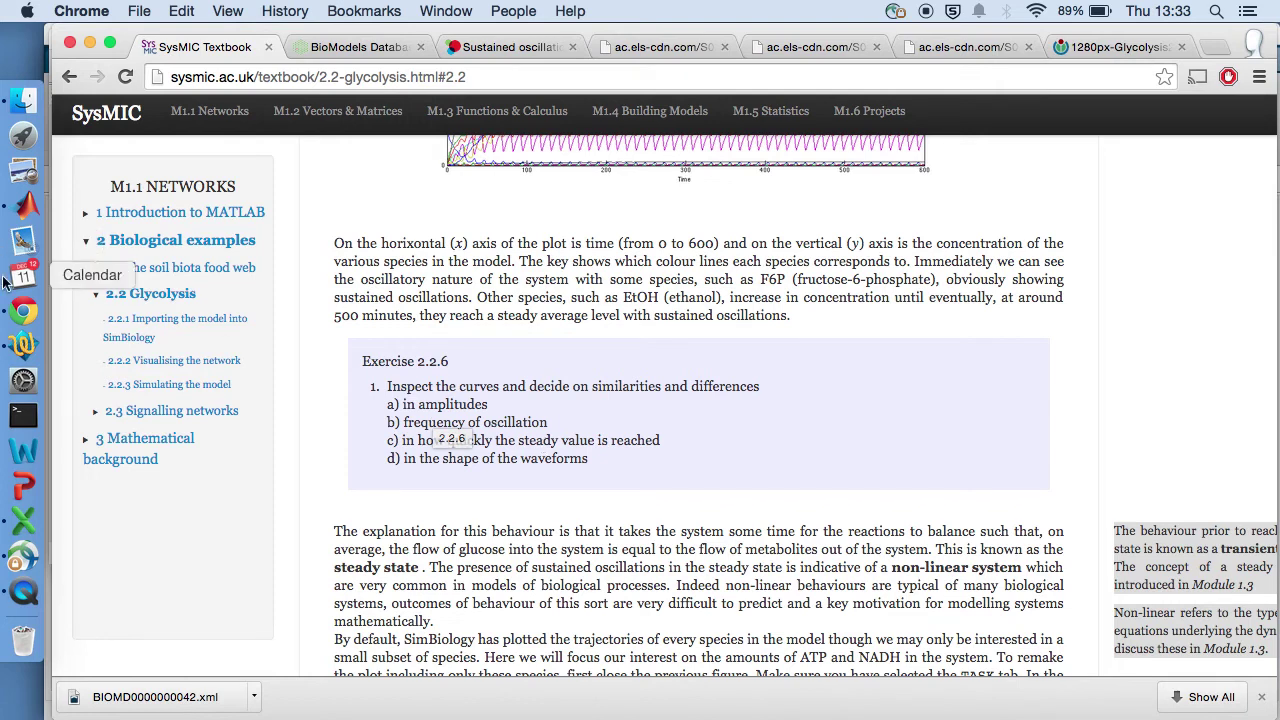
pyautogui.click(22, 205)
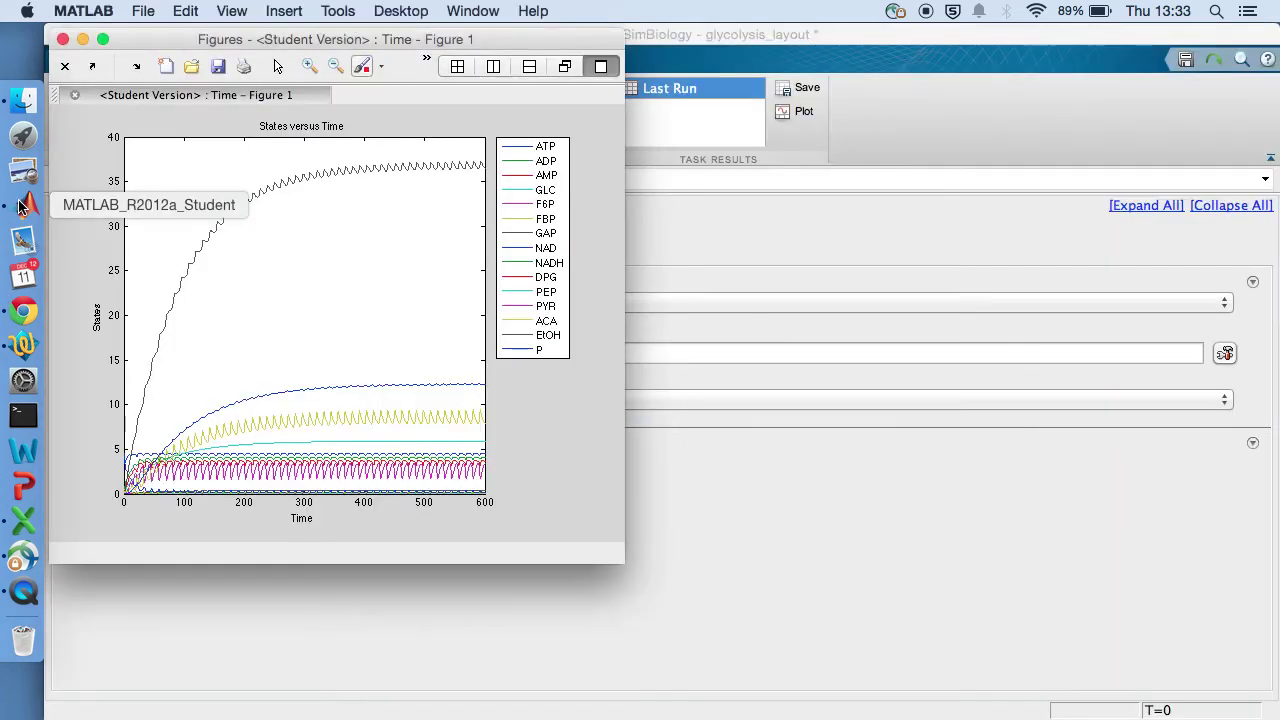
# Enlarge the figure window, open plot tools, dock the annotation panel aside and heighten the plot
pyautogui.moveTo(620, 561); pyautogui.dragTo(1275, 692)
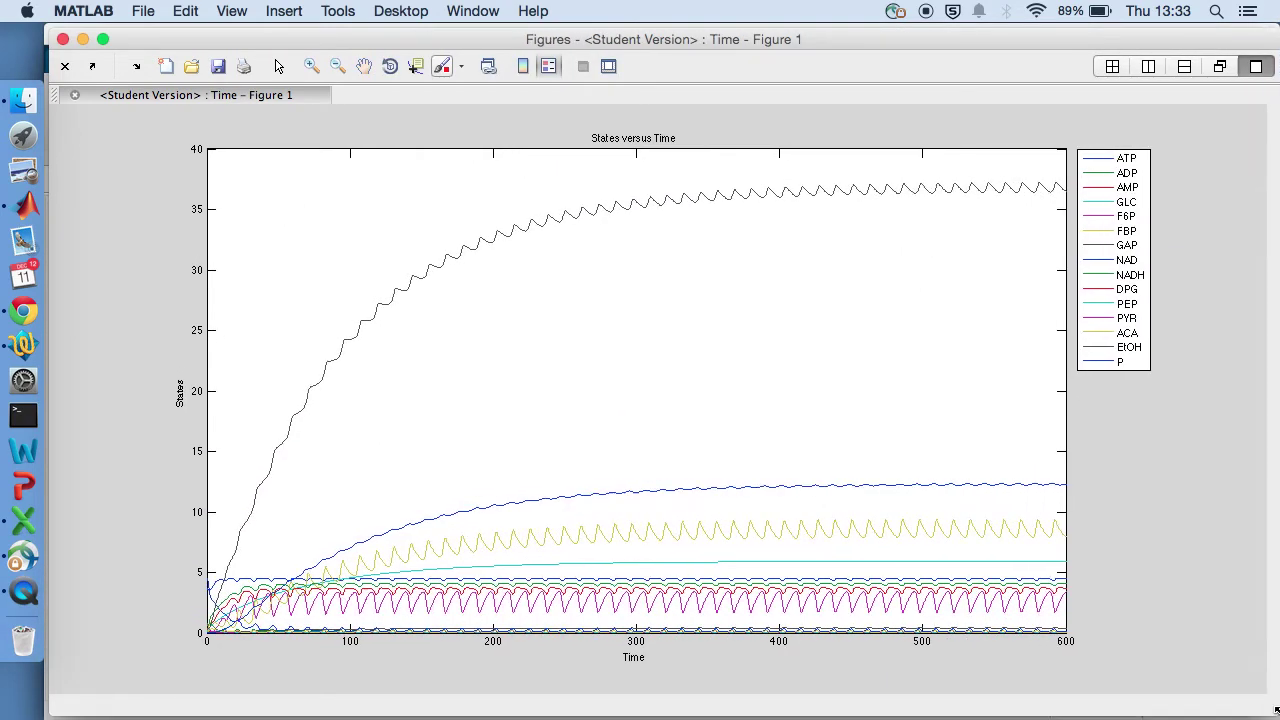
pyautogui.moveTo(1275, 709)
pyautogui.mouseDown()
pyautogui.moveTo(700, 108)
pyautogui.moveTo(1034, 609)
pyautogui.moveTo(1117, 677)
pyautogui.moveTo(1262, 712)
pyautogui.mouseUp()
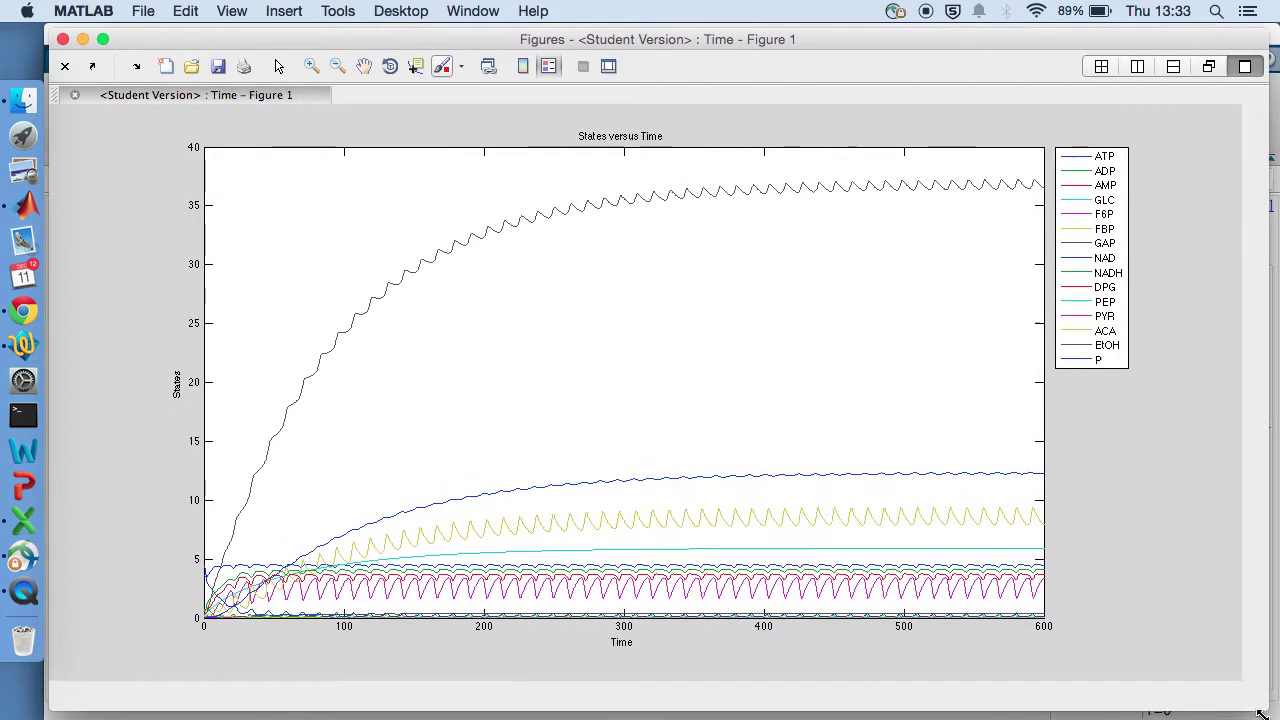
pyautogui.click(610, 66)
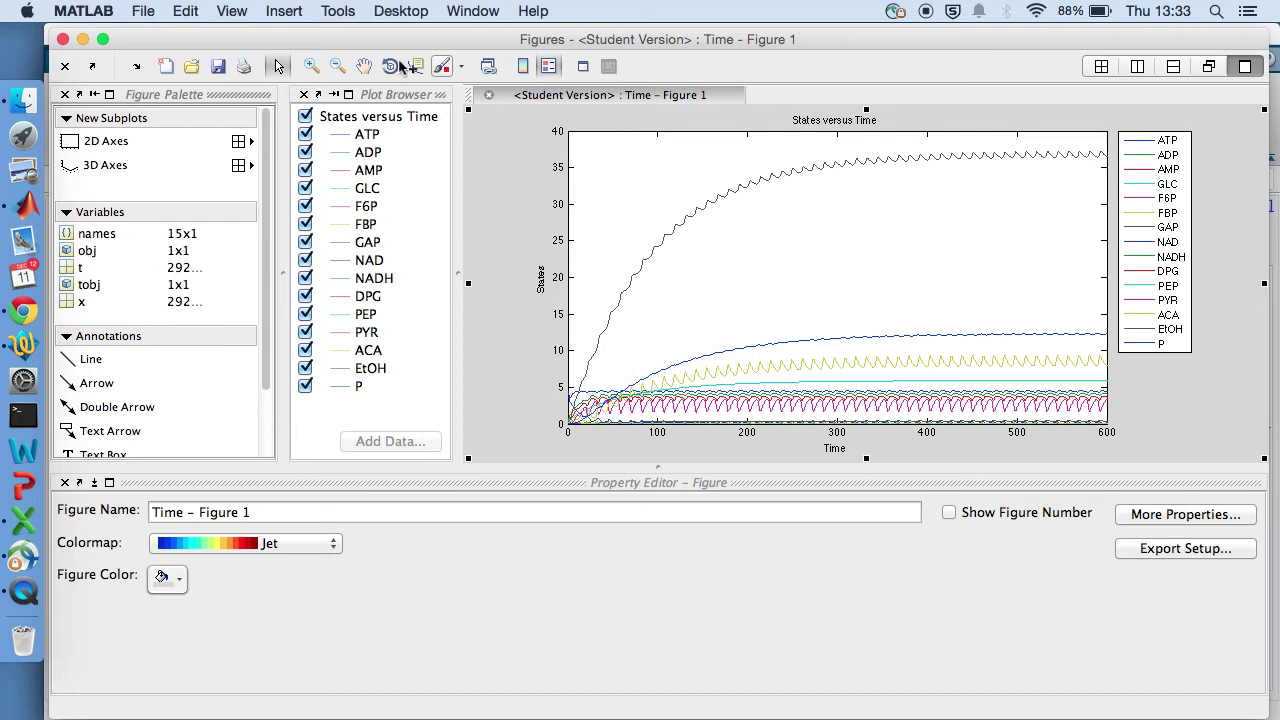
pyautogui.click(169, 93)
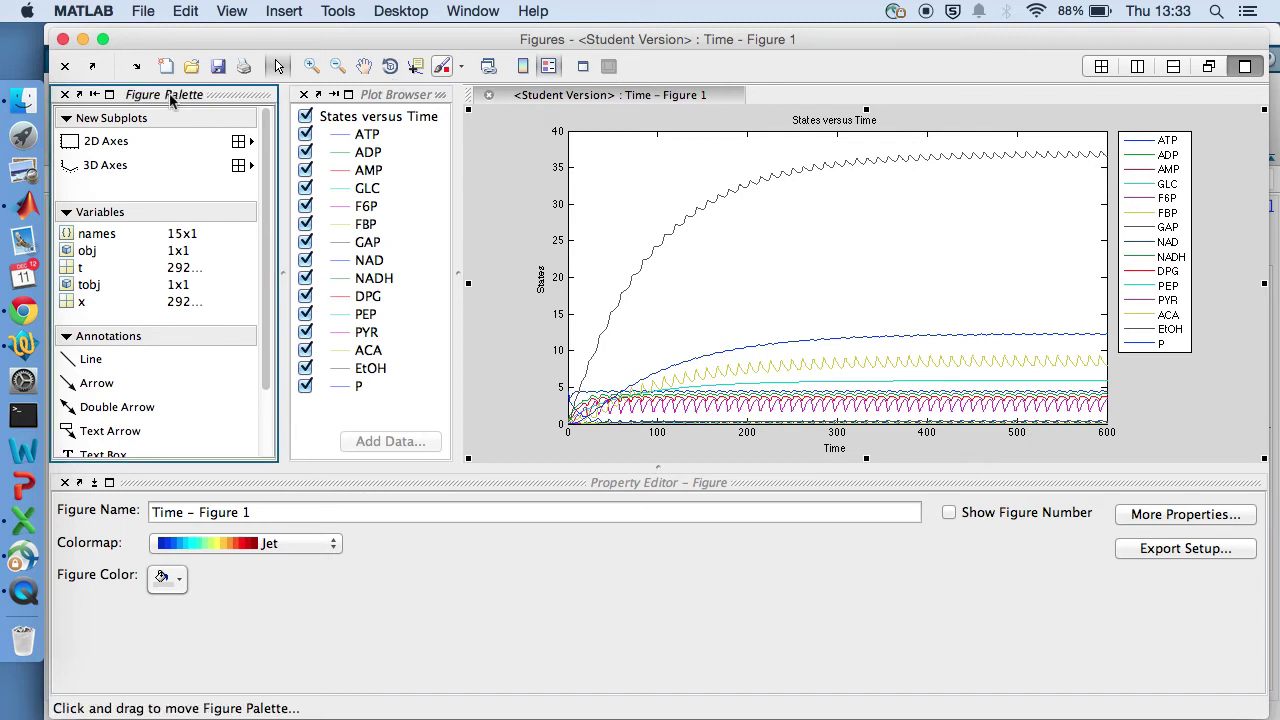
pyautogui.moveTo(169, 93); pyautogui.dragTo(90, 97)
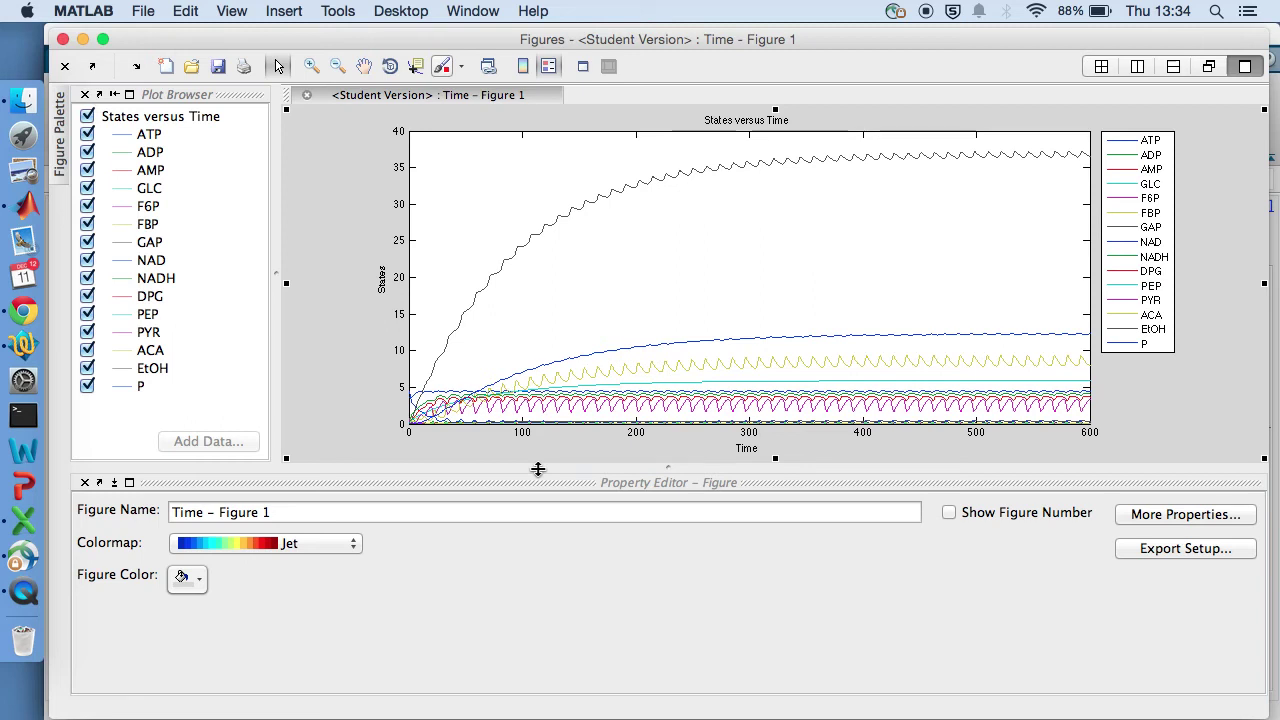
pyautogui.moveTo(538, 469); pyautogui.dragTo(538, 532)
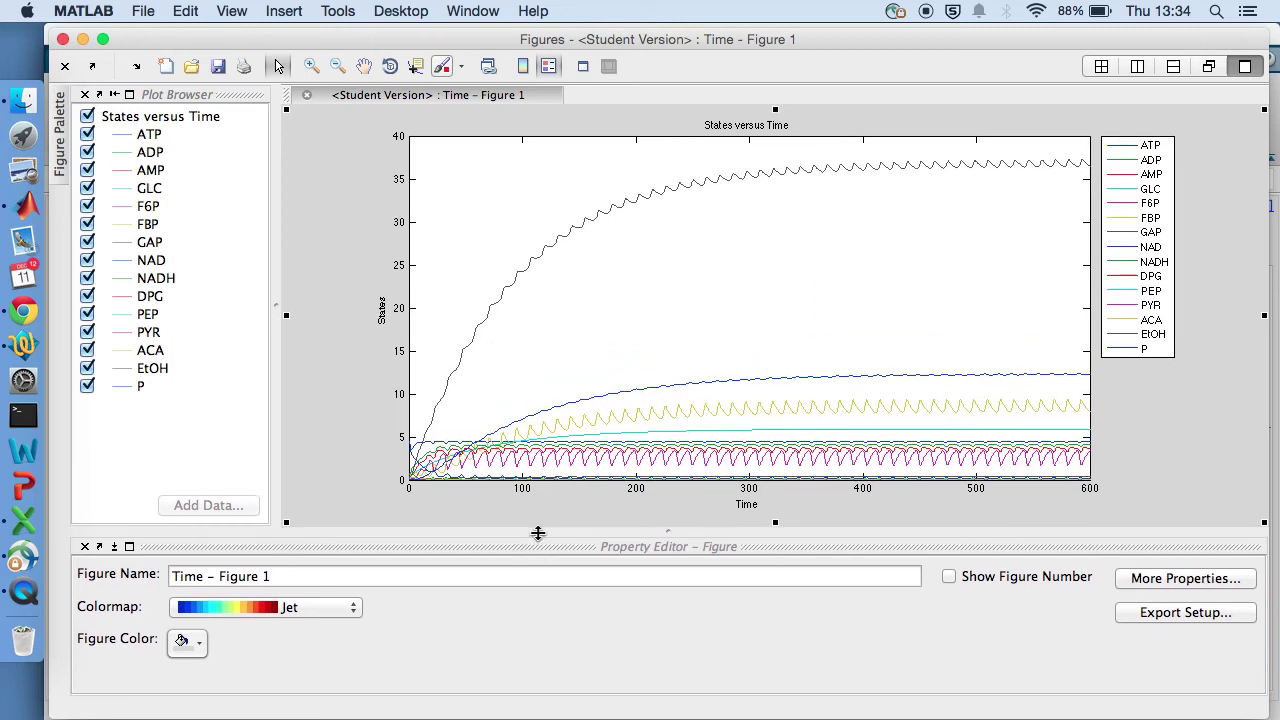
# Uncheck all species but GLC in the Plot Browser, then select the States versus Time axes
pyautogui.click(91, 140)
pyautogui.click(88, 153)
pyautogui.click(88, 171)
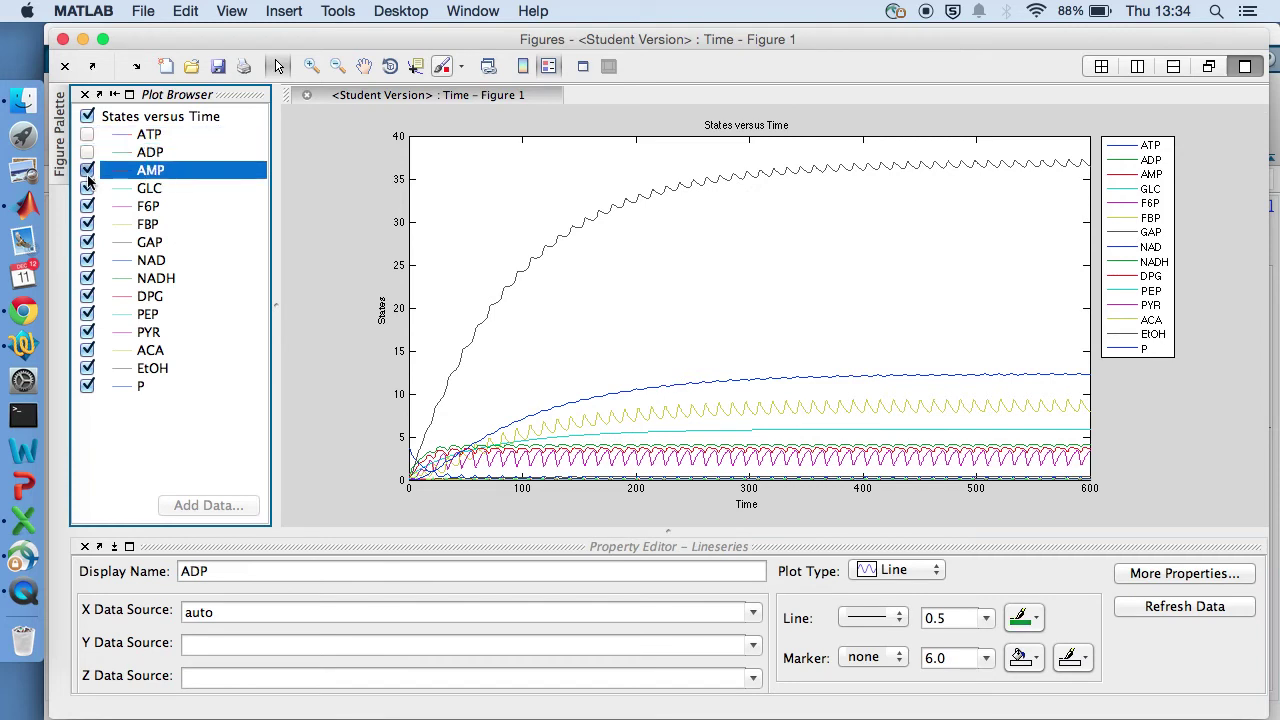
pyautogui.click(88, 206)
pyautogui.click(88, 224)
pyautogui.click(88, 242)
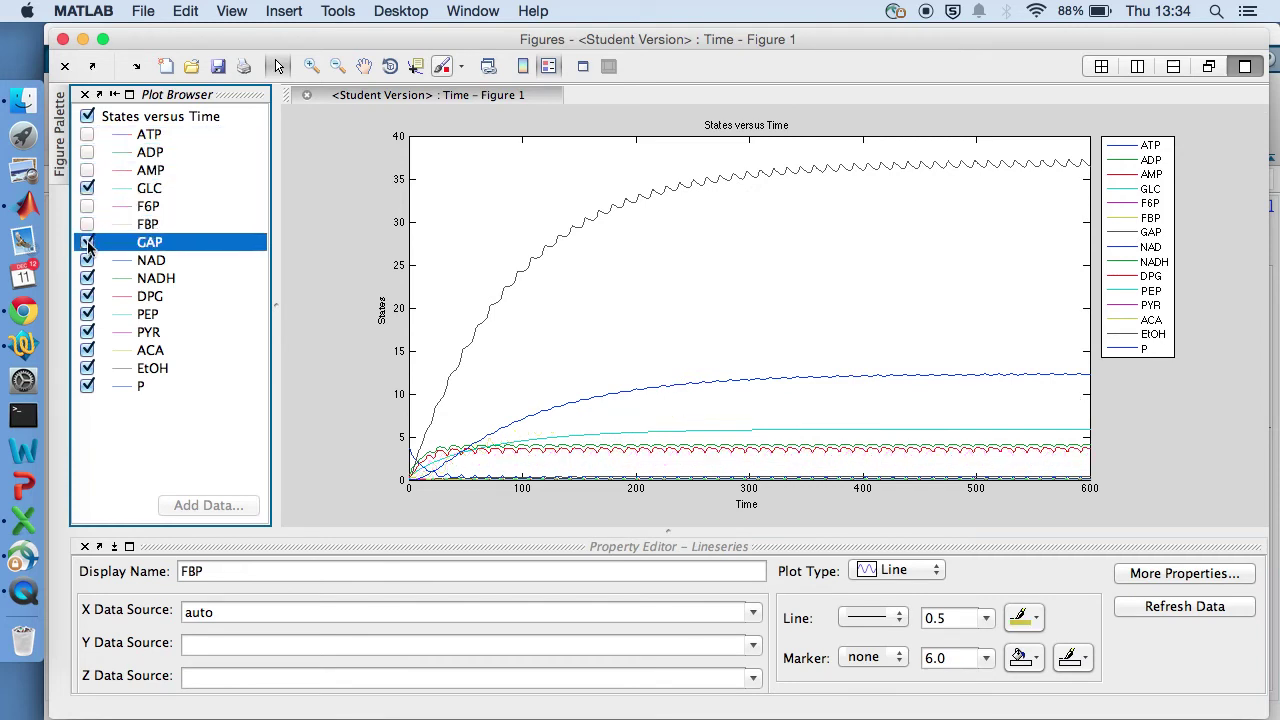
pyautogui.click(88, 260)
pyautogui.click(88, 278)
pyautogui.click(88, 296)
pyautogui.click(88, 314)
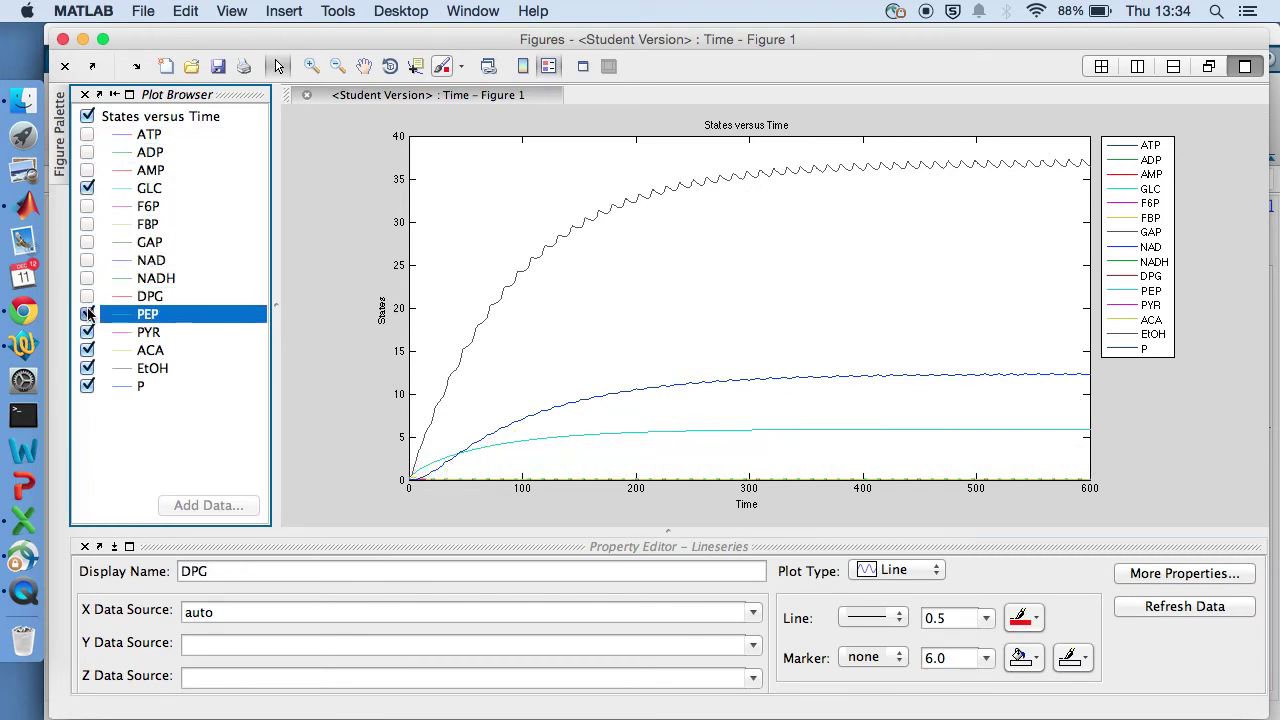
pyautogui.click(88, 332)
pyautogui.click(88, 350)
pyautogui.click(88, 368)
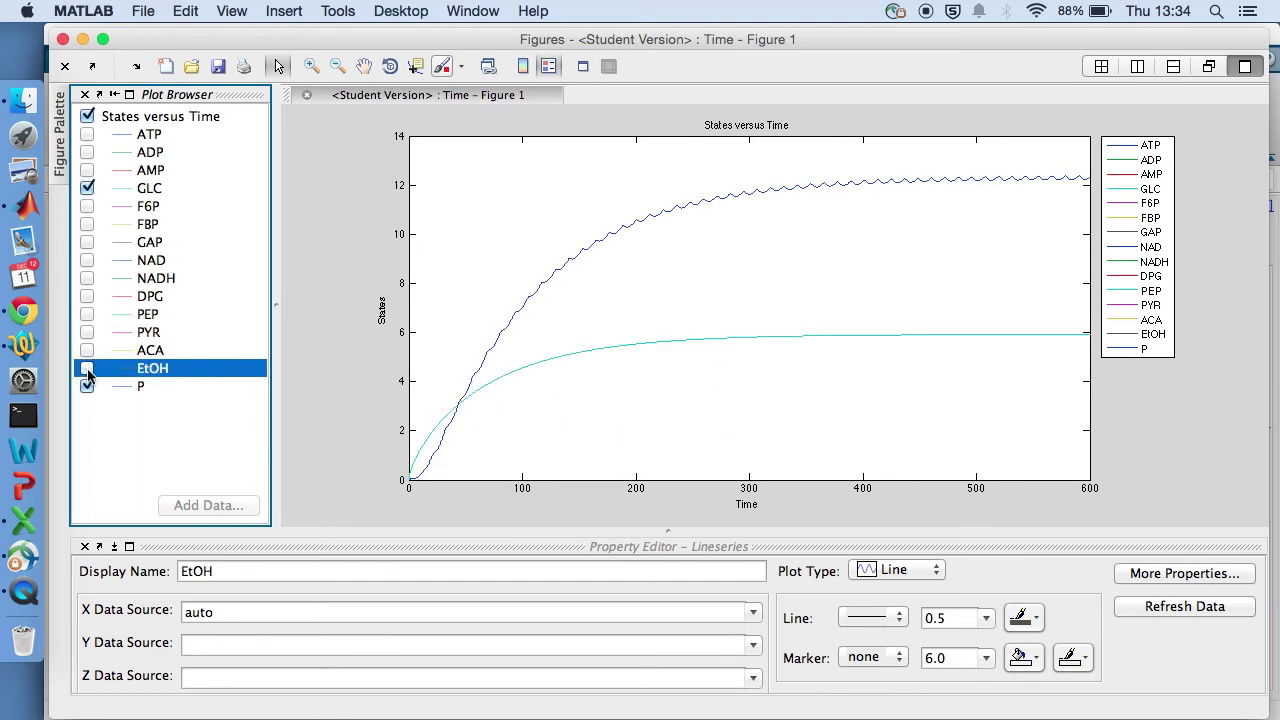
pyautogui.click(88, 386)
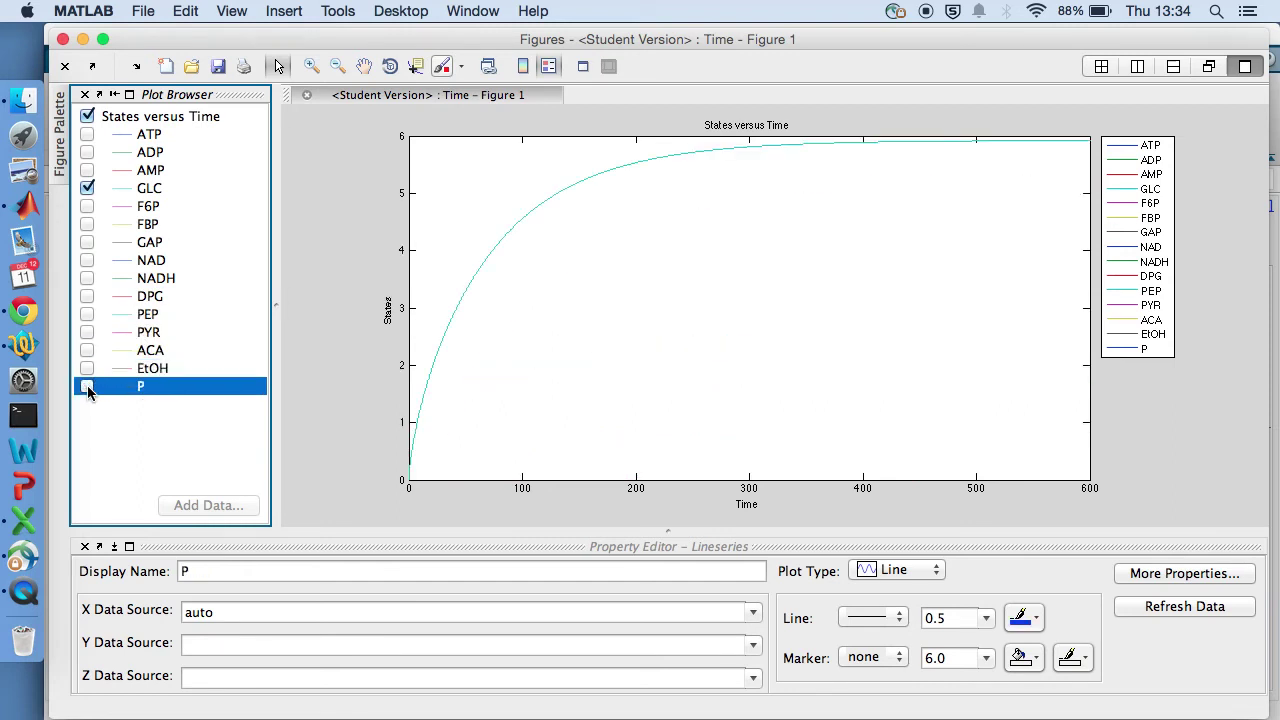
pyautogui.click(87, 387)
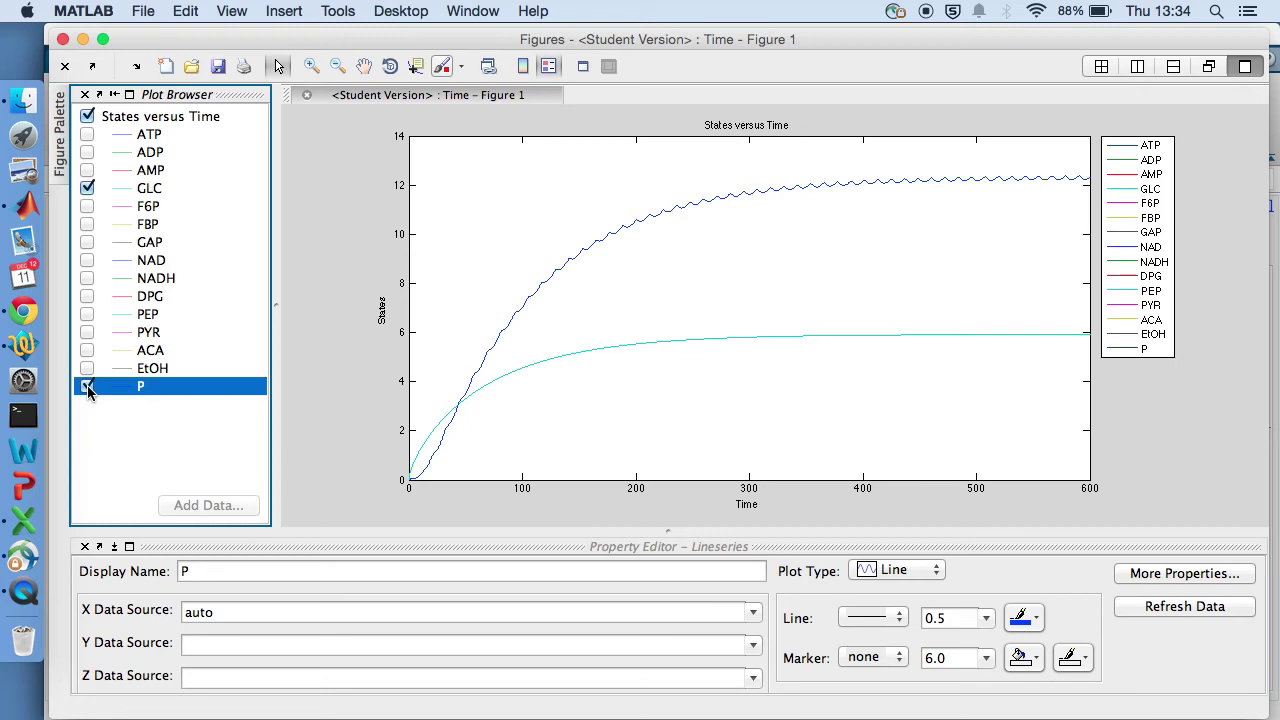
pyautogui.click(87, 388)
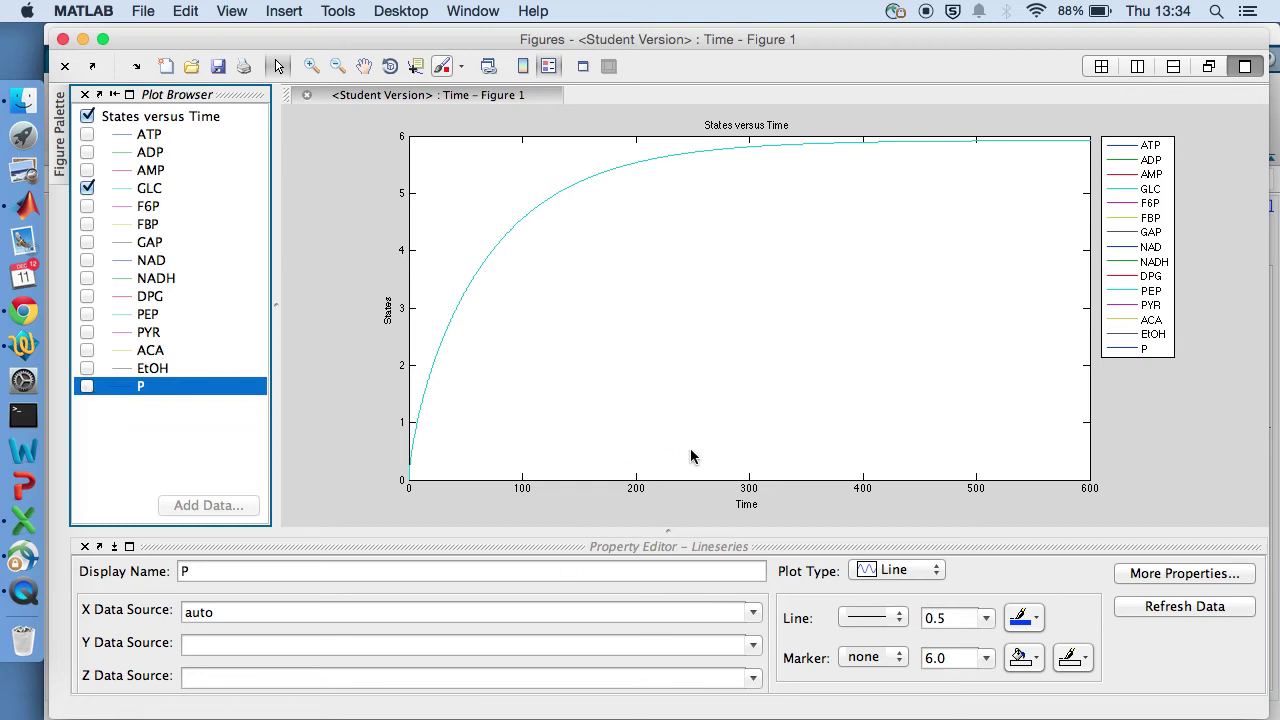
pyautogui.click(733, 485)
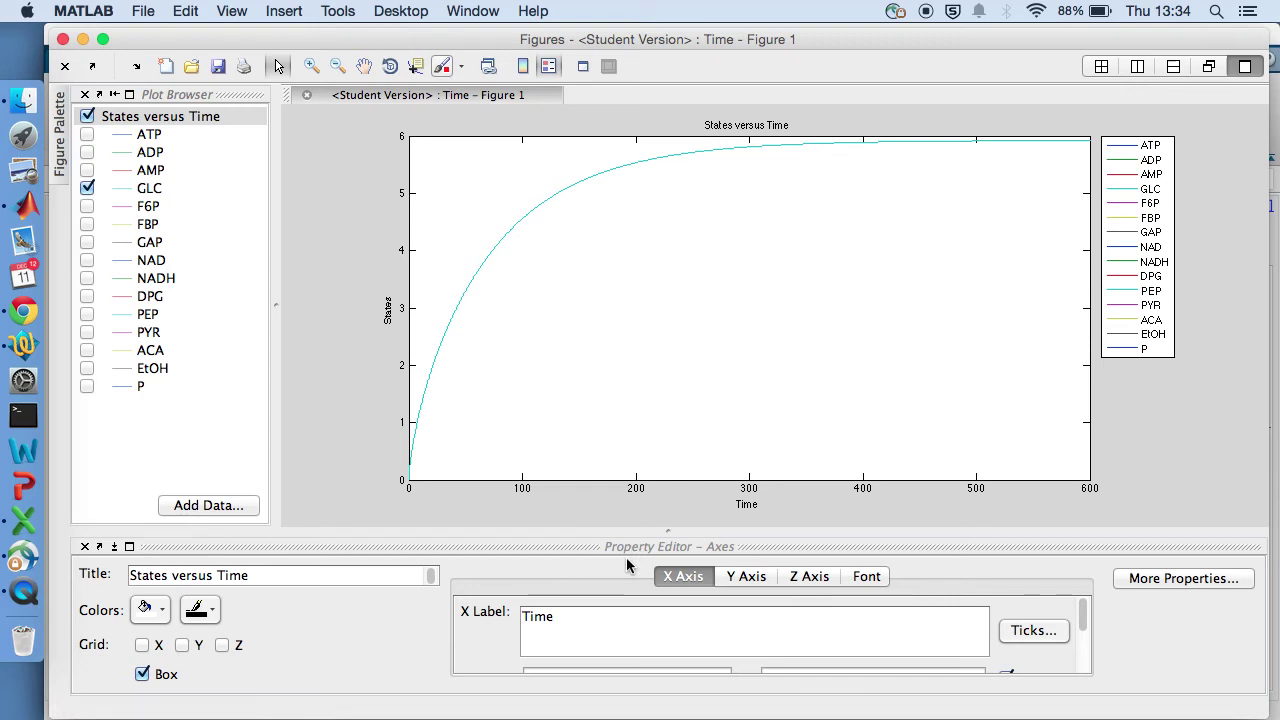
# Set the X Limits minimum to 550 to view times 550–600
pyautogui.moveTo(625, 549); pyautogui.dragTo(622, 493)
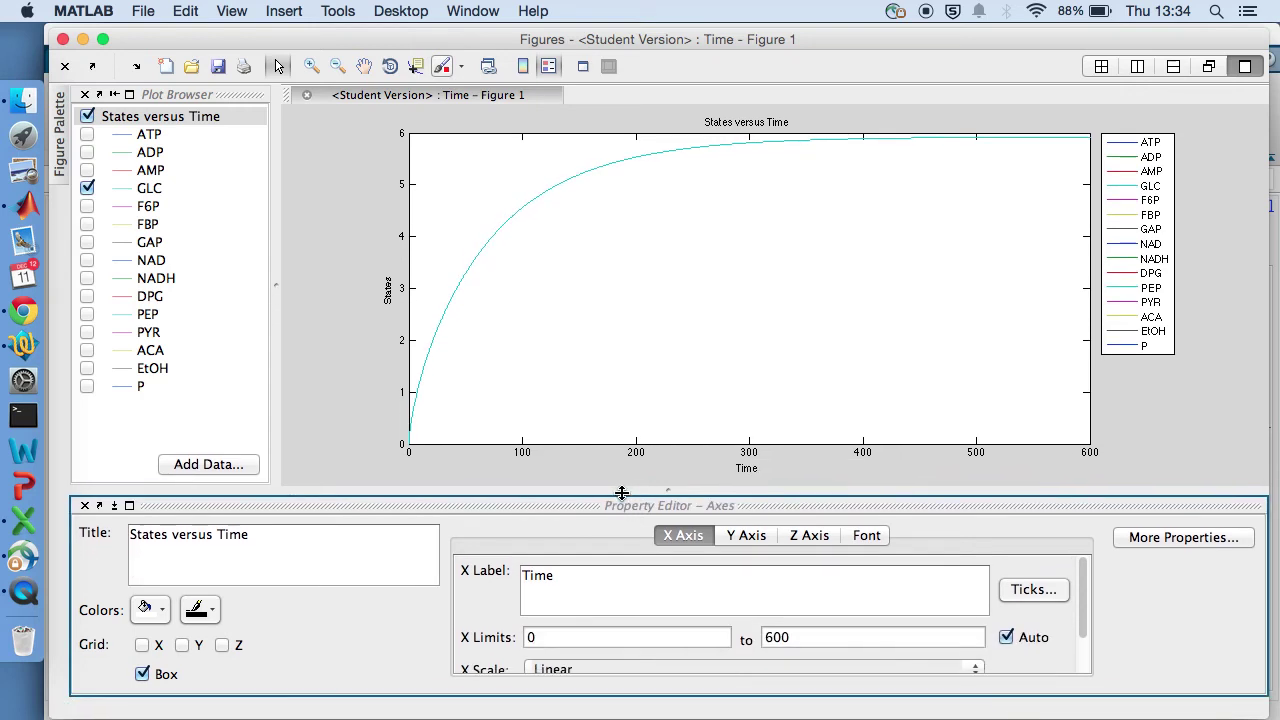
pyautogui.click(606, 634)
pyautogui.write('550')
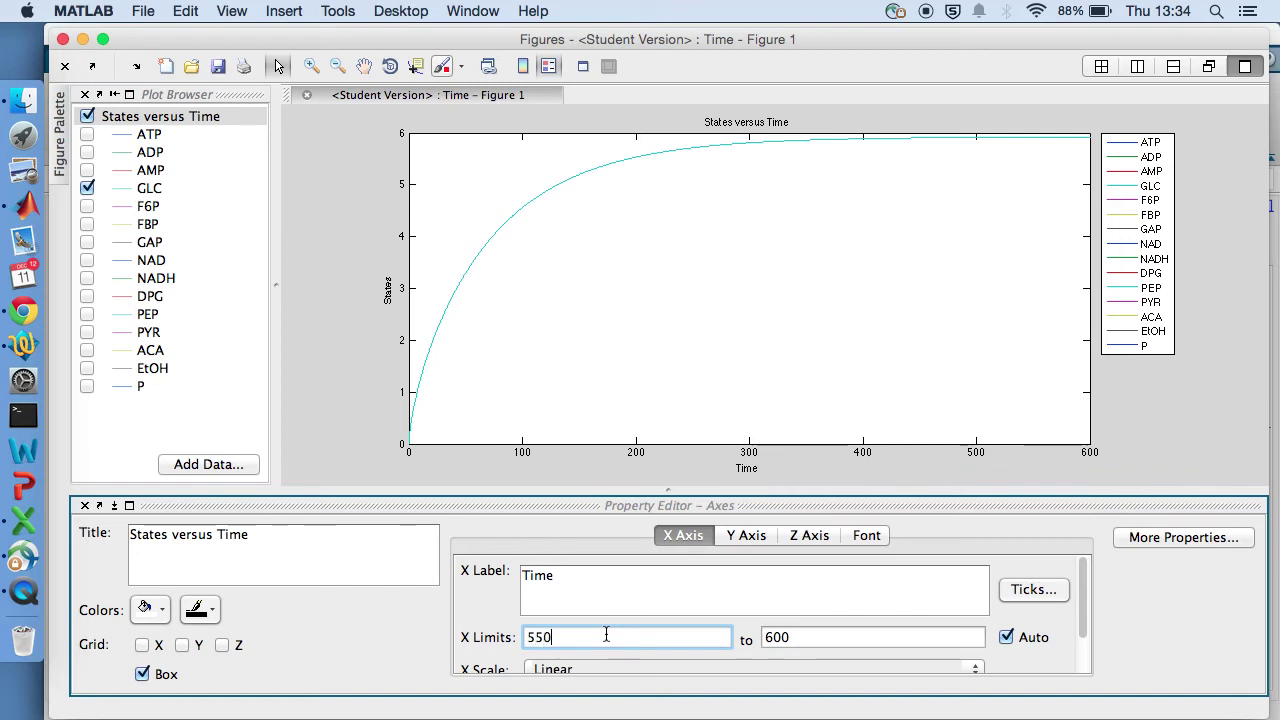
pyautogui.click(767, 640)
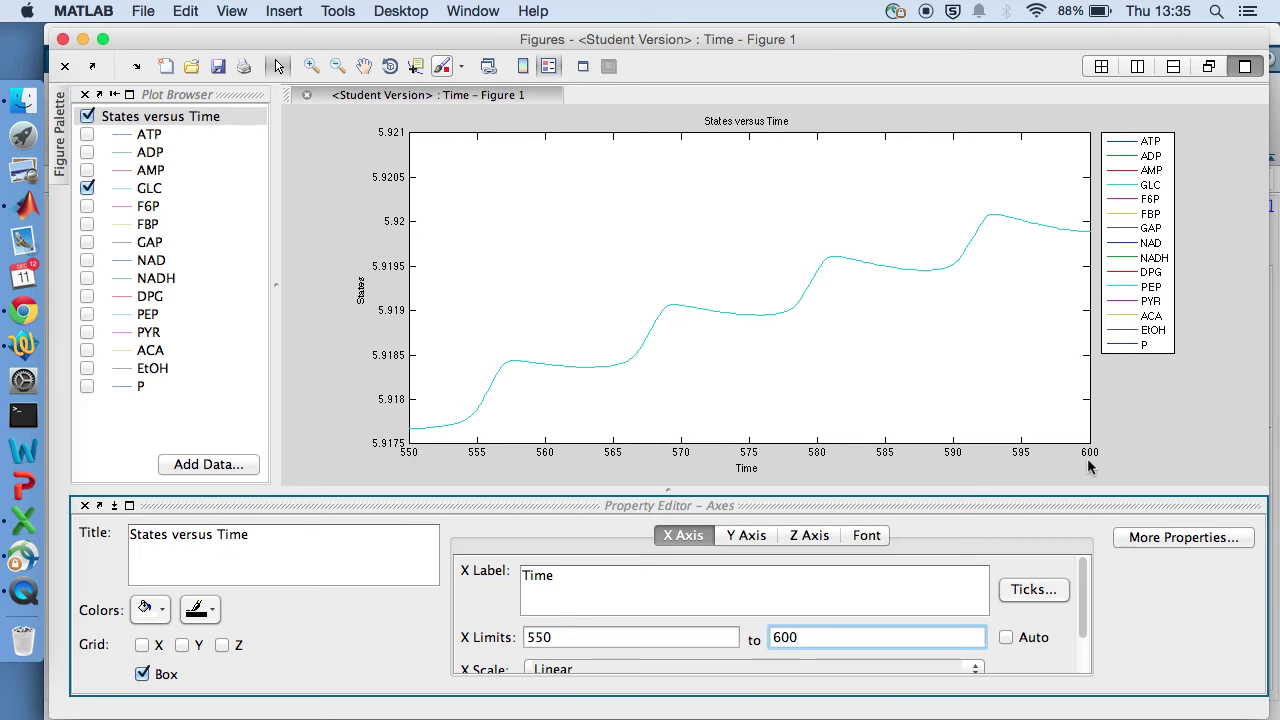
# Reset the X Limits minimum to 0, fixing the time axis at 0–600
pyautogui.click(536, 637)
pyautogui.doubleClick(536, 631)
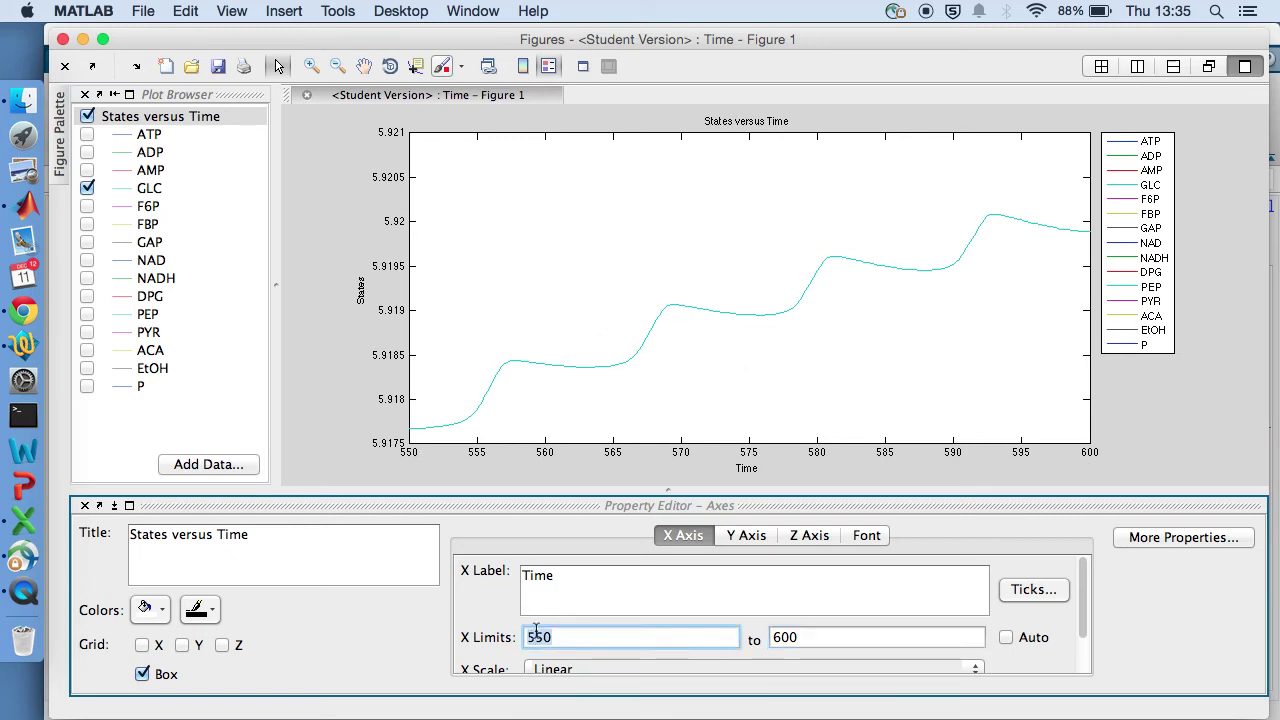
pyautogui.write('0')
pyautogui.press('Return')
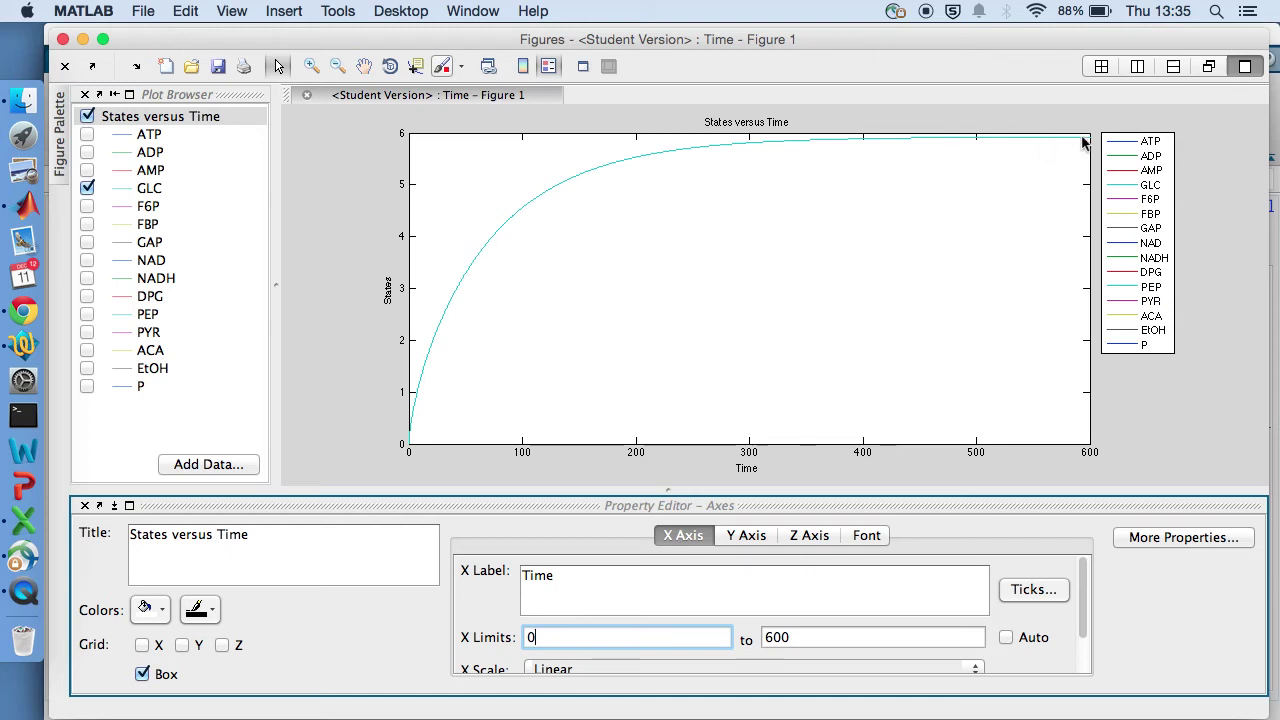
# Hide the GLC curve and show the AMP and ADP curves in the plot
pyautogui.click(87, 188)
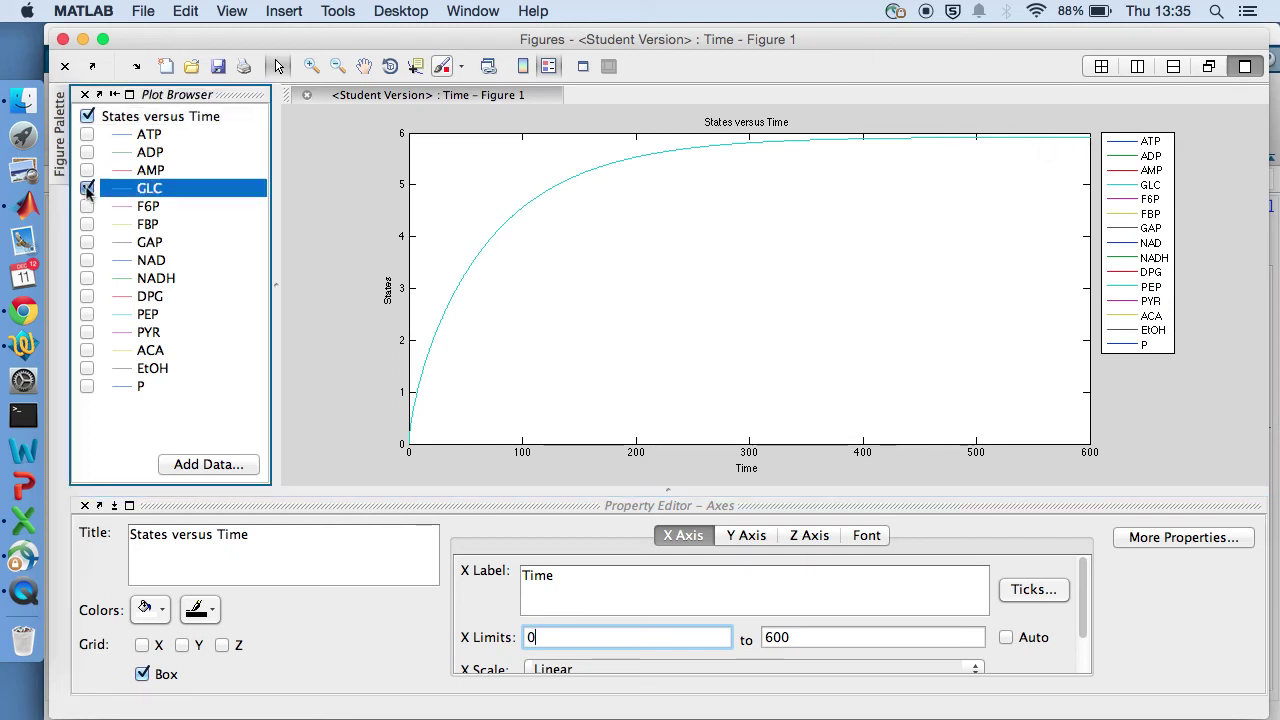
pyautogui.click(87, 170)
pyautogui.click(87, 152)
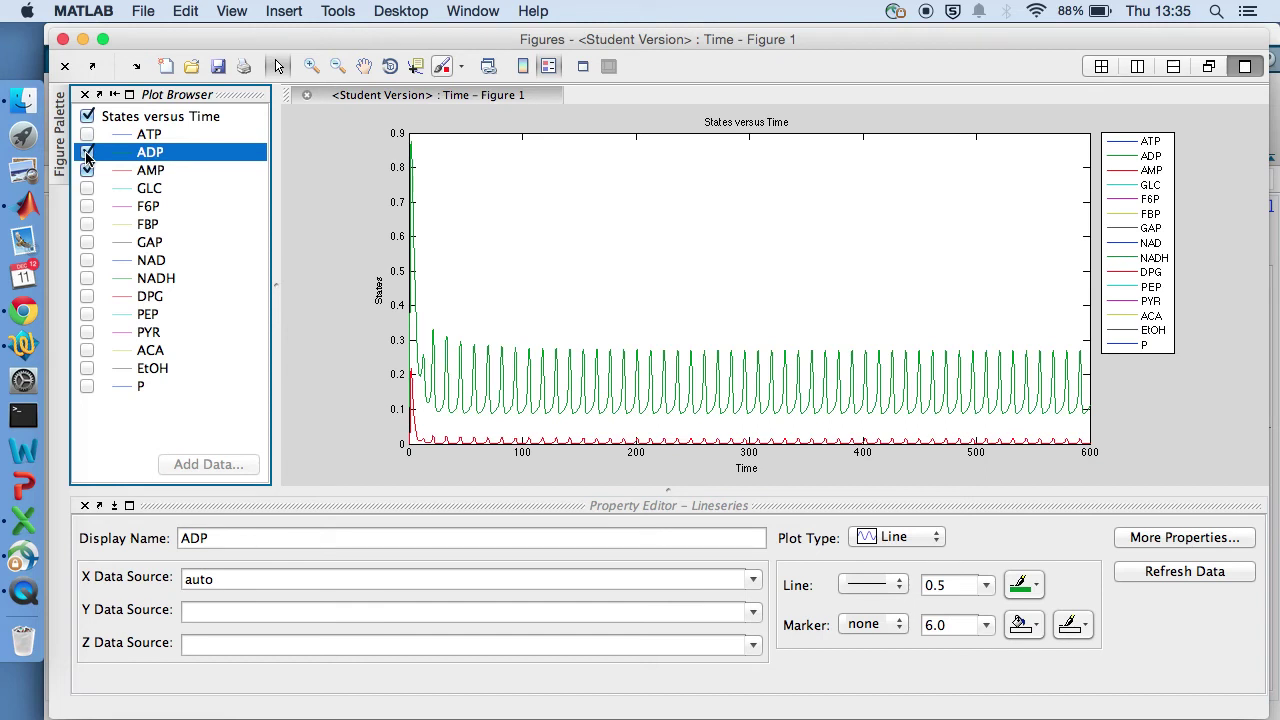
# Set the time axis lower limit to 500 and hide AMP, leaving only ADP plotted
pyautogui.click(710, 455)
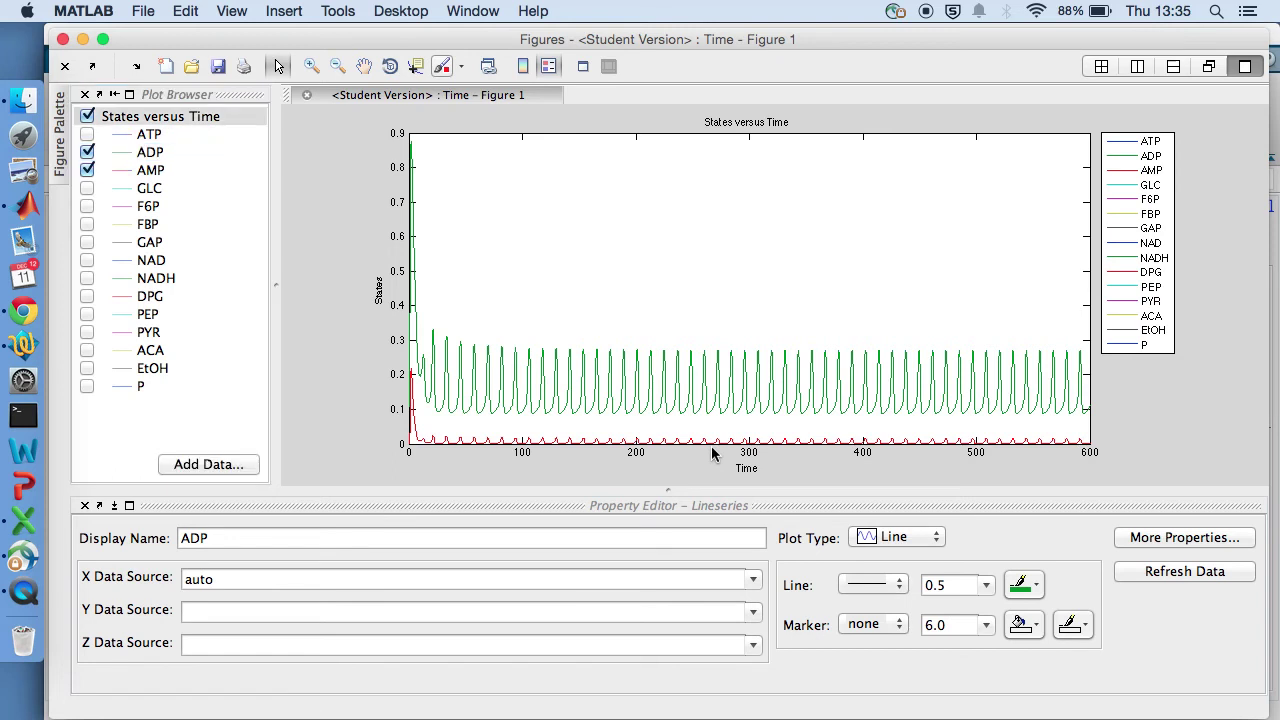
pyautogui.click(630, 636)
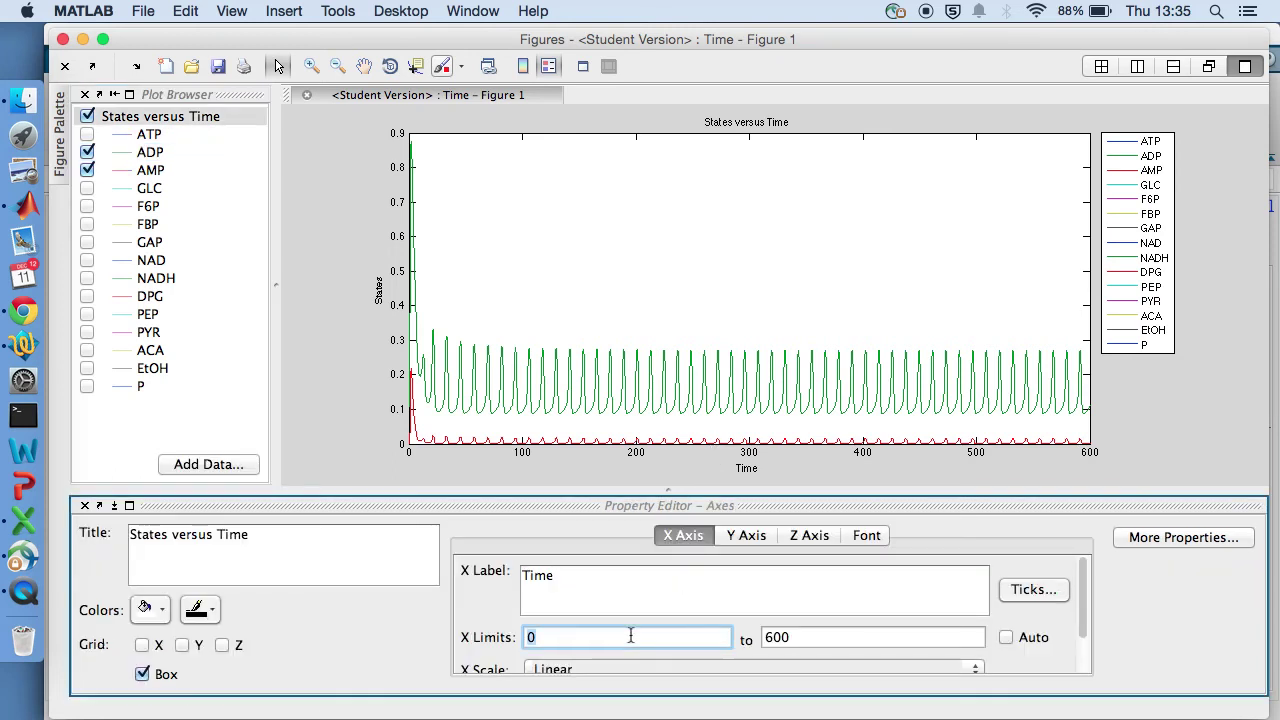
pyautogui.press('BackSpace')
pyautogui.write('500')
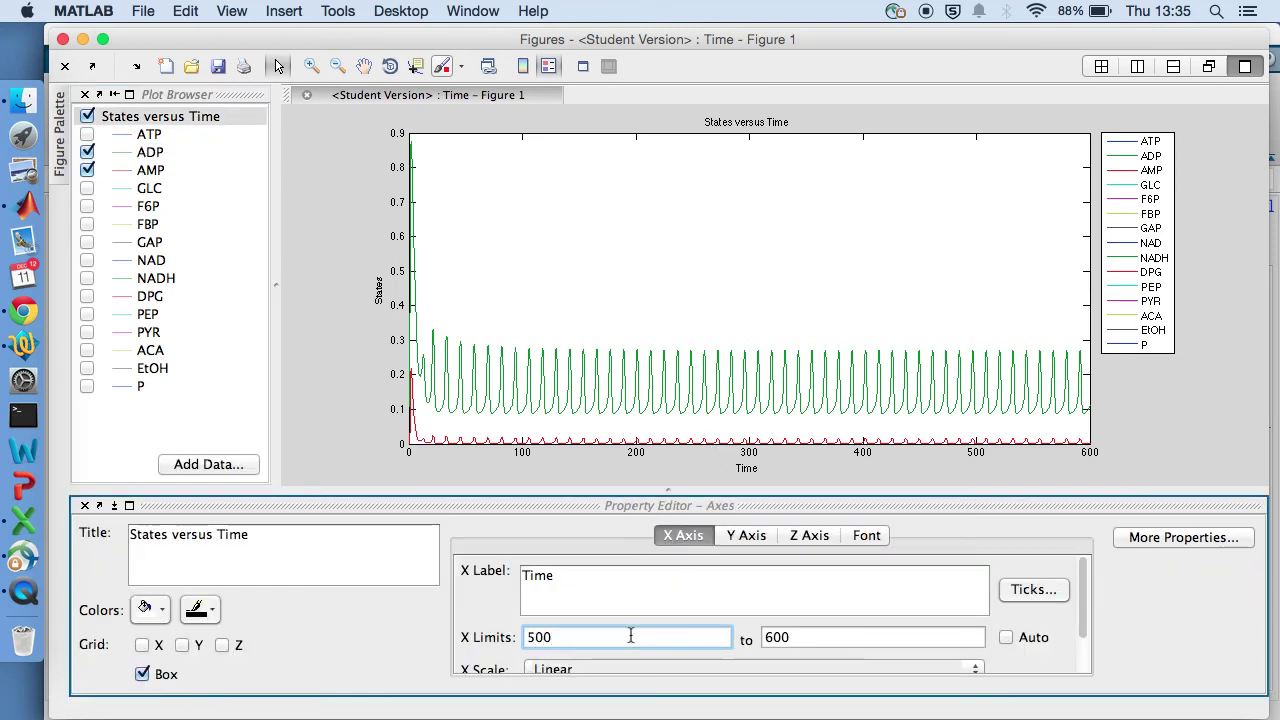
pyautogui.press('Return')
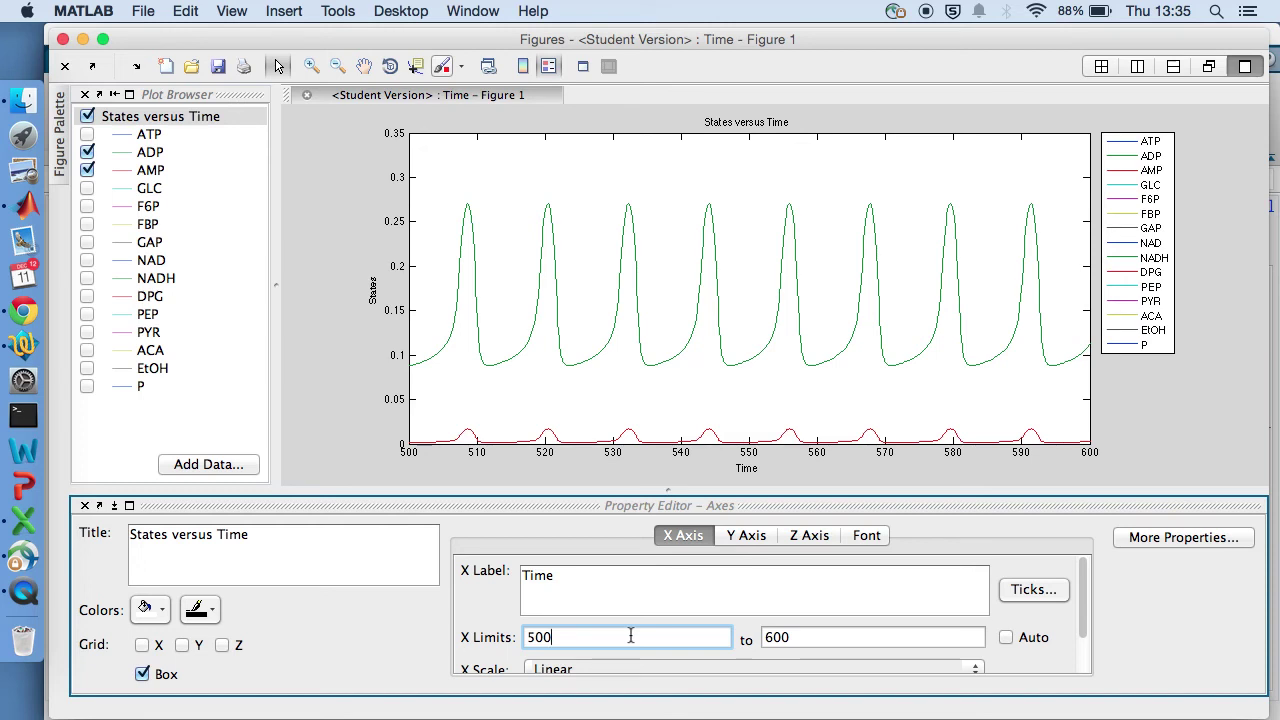
pyautogui.click(87, 170)
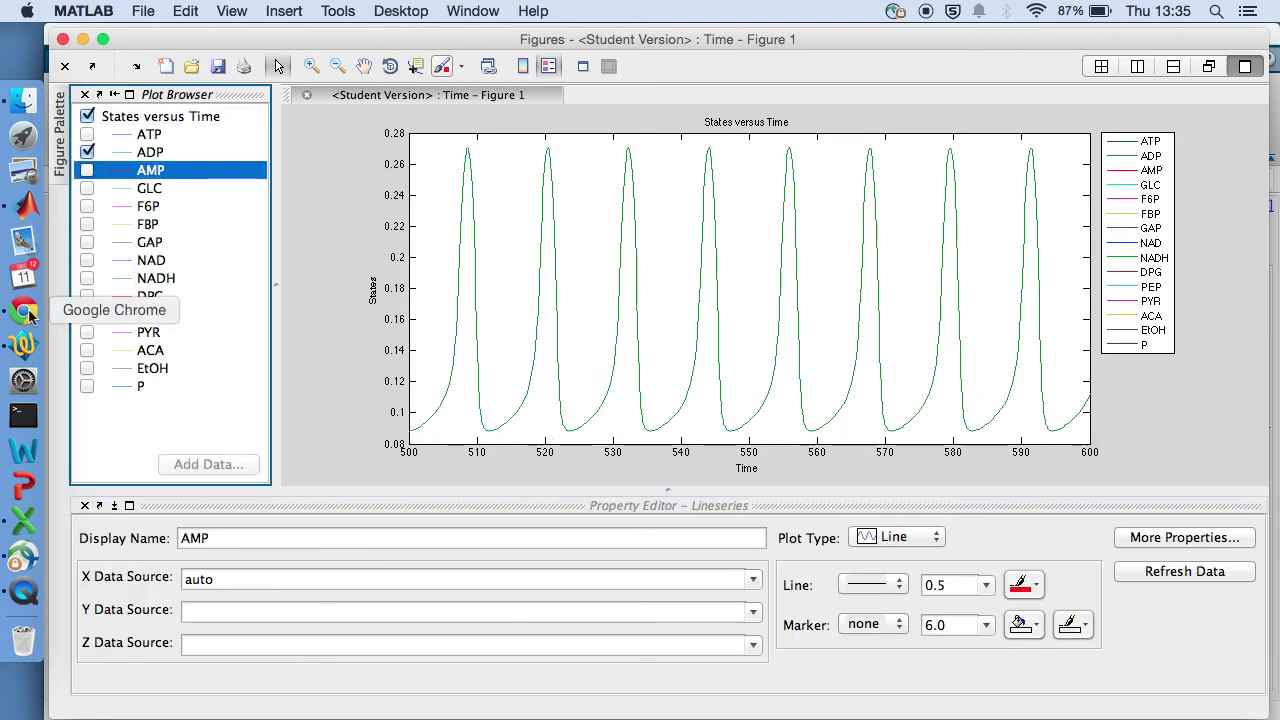
pyautogui.moveTo(225, 47); pyautogui.dragTo(222, 58)
# Go up to the project overview and open the Nielsen1998_Glycolysis reaction network diagram
pyautogui.click(220, 38)
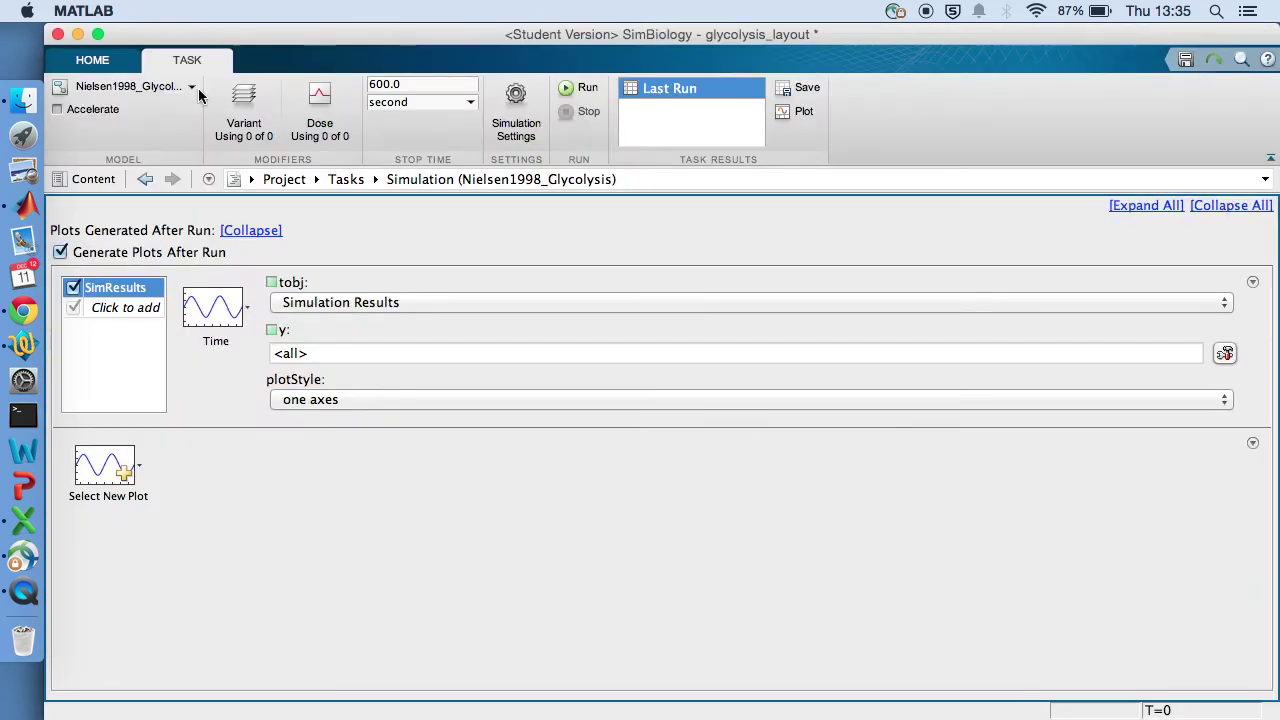
pyautogui.click(280, 179)
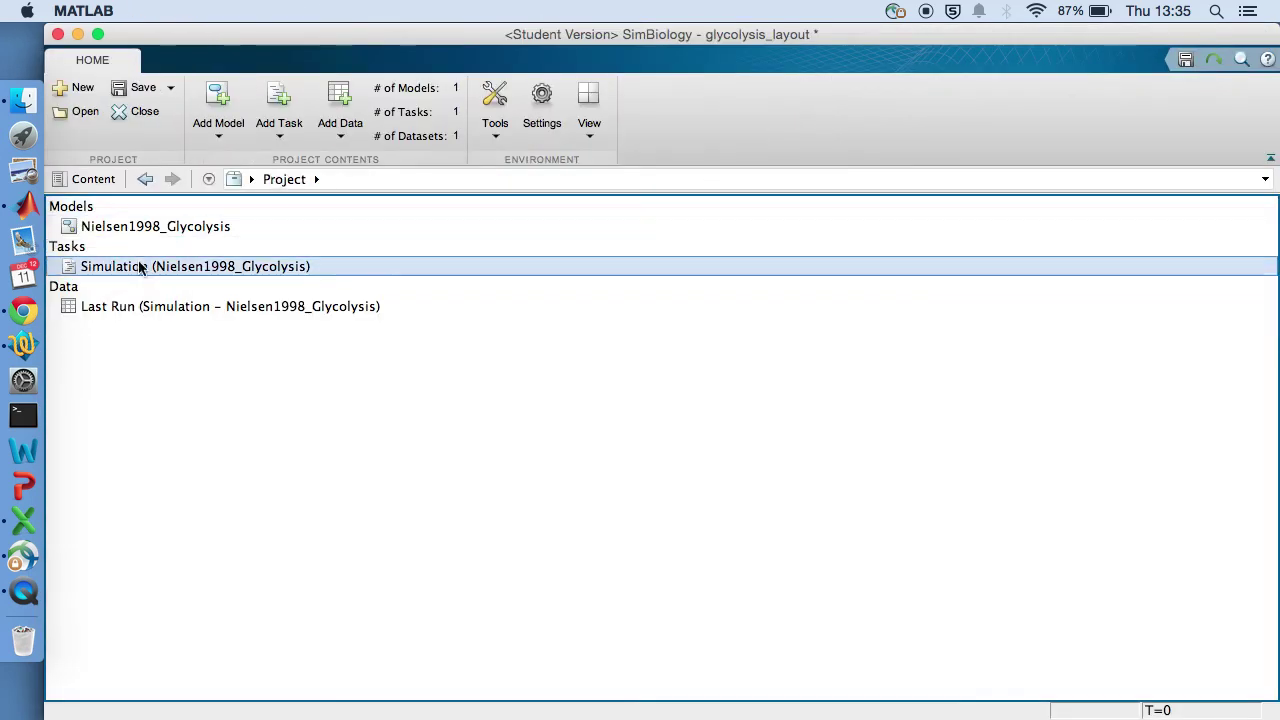
pyautogui.click(124, 229)
pyautogui.doubleClick(124, 229)
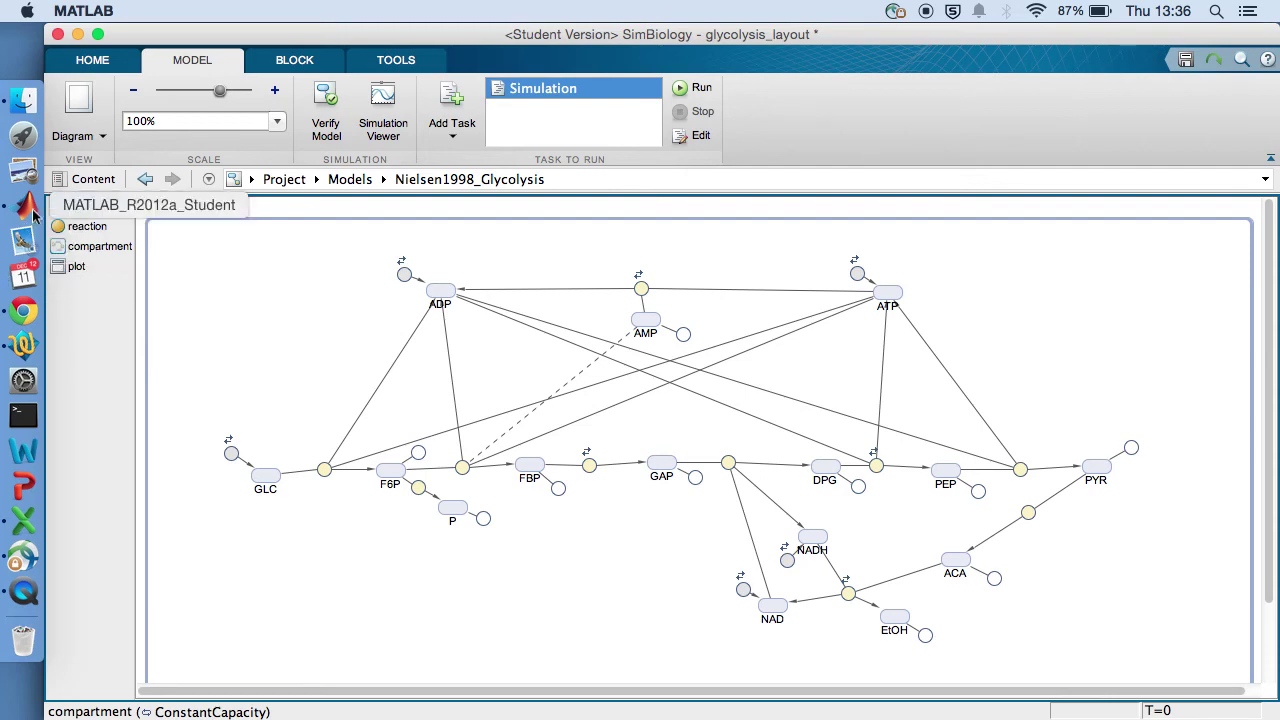
# Scroll the SysMIC page to the X Limits 100–300 instructions and the ATP/NADH example plot
pyautogui.click(24, 310)
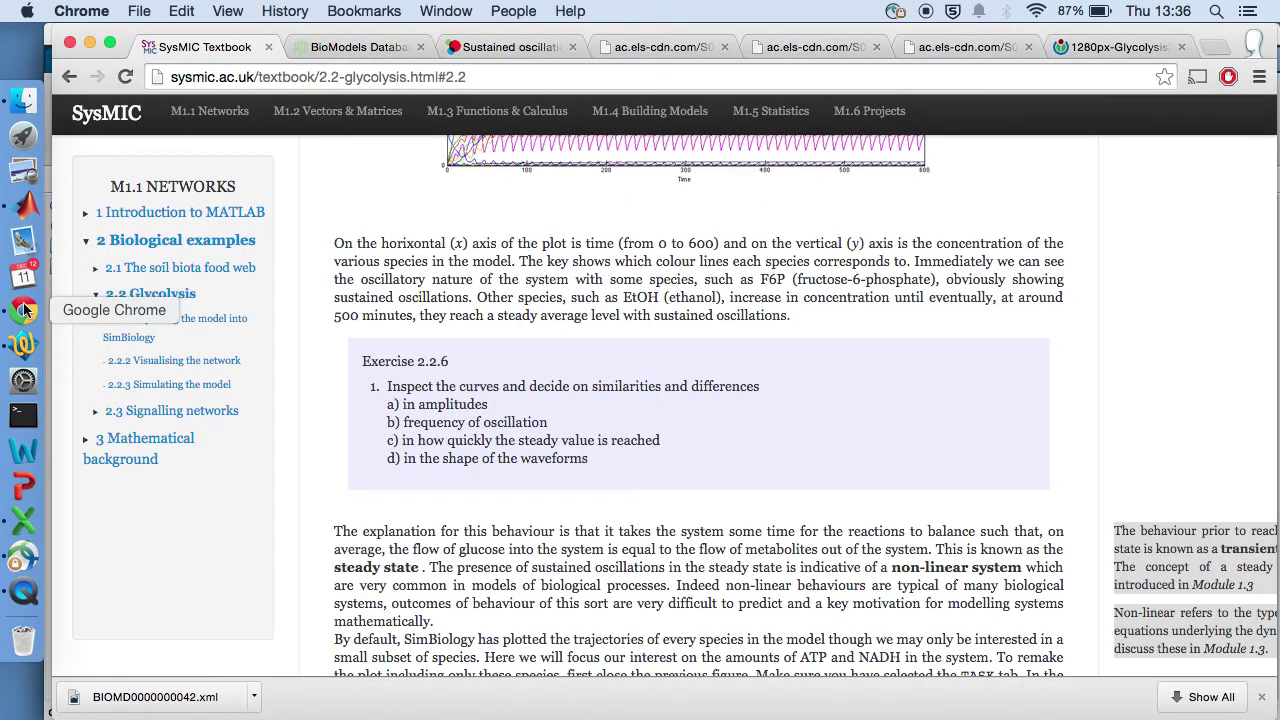
pyautogui.scroll(-1, 406, 343)
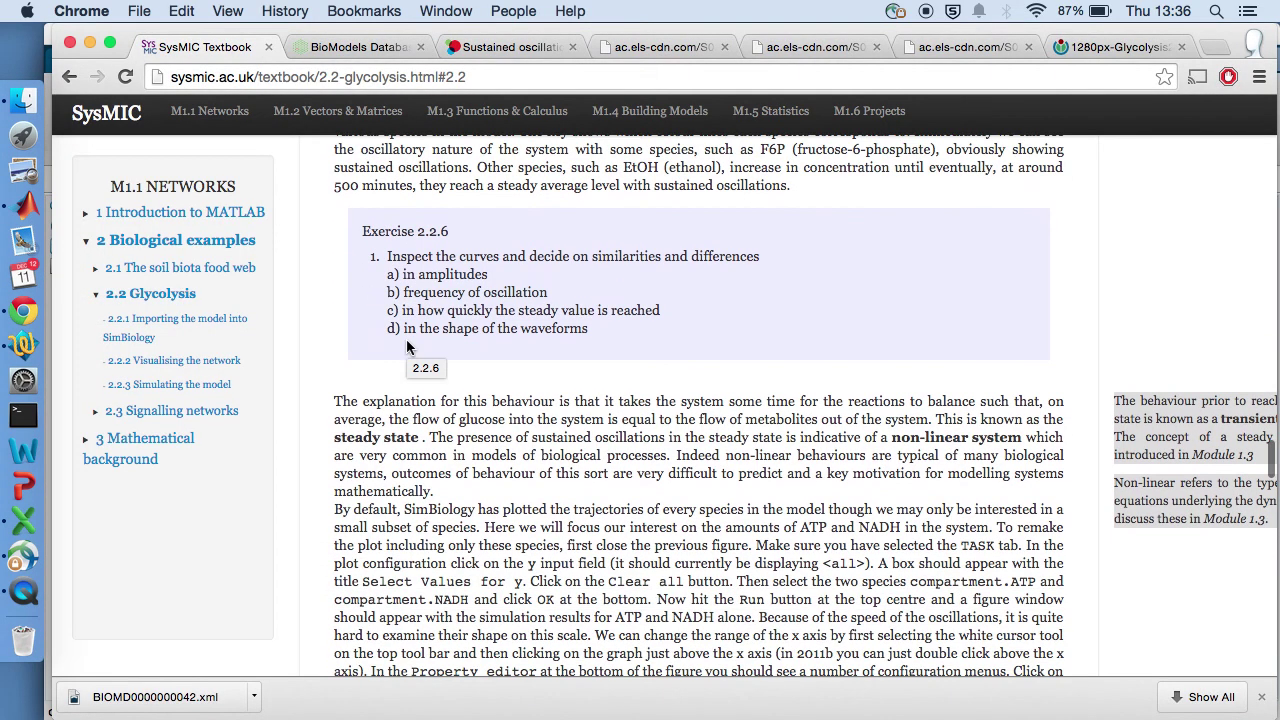
pyautogui.scroll(-10, 406, 347)
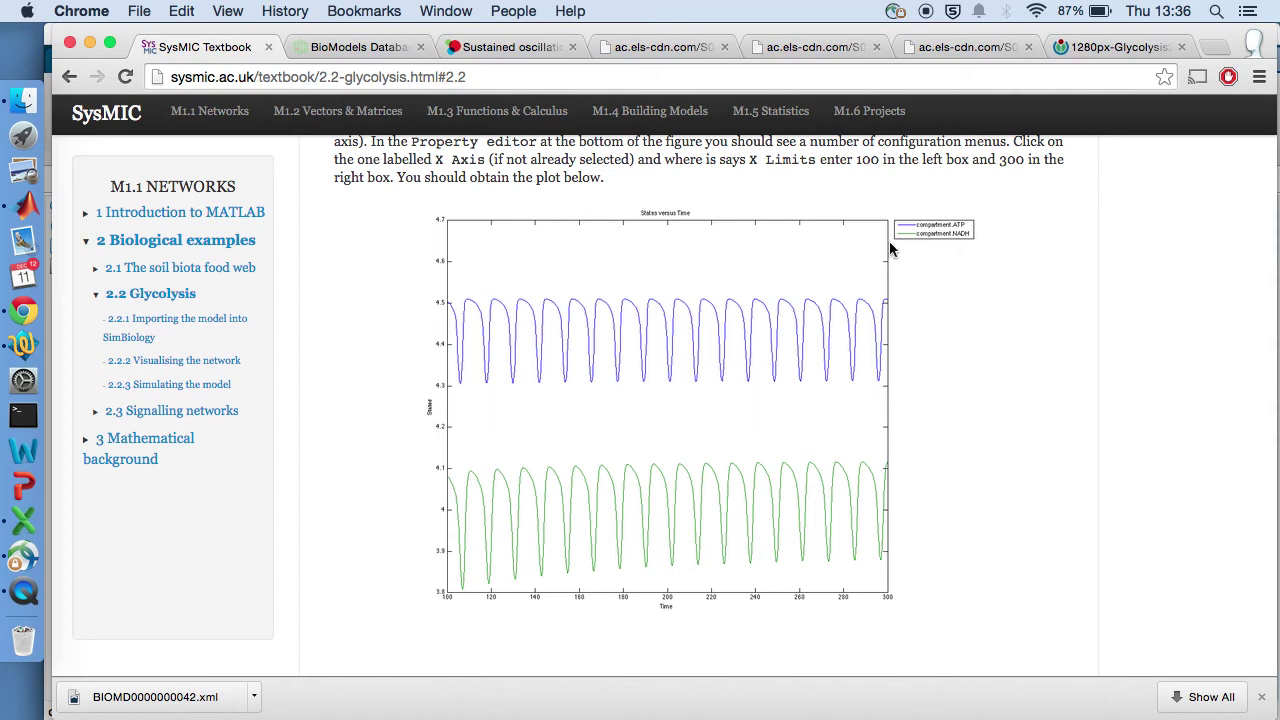
# Return to the SimBiology glycolysis model through MATLAB's Window menu
pyautogui.click(36, 203)
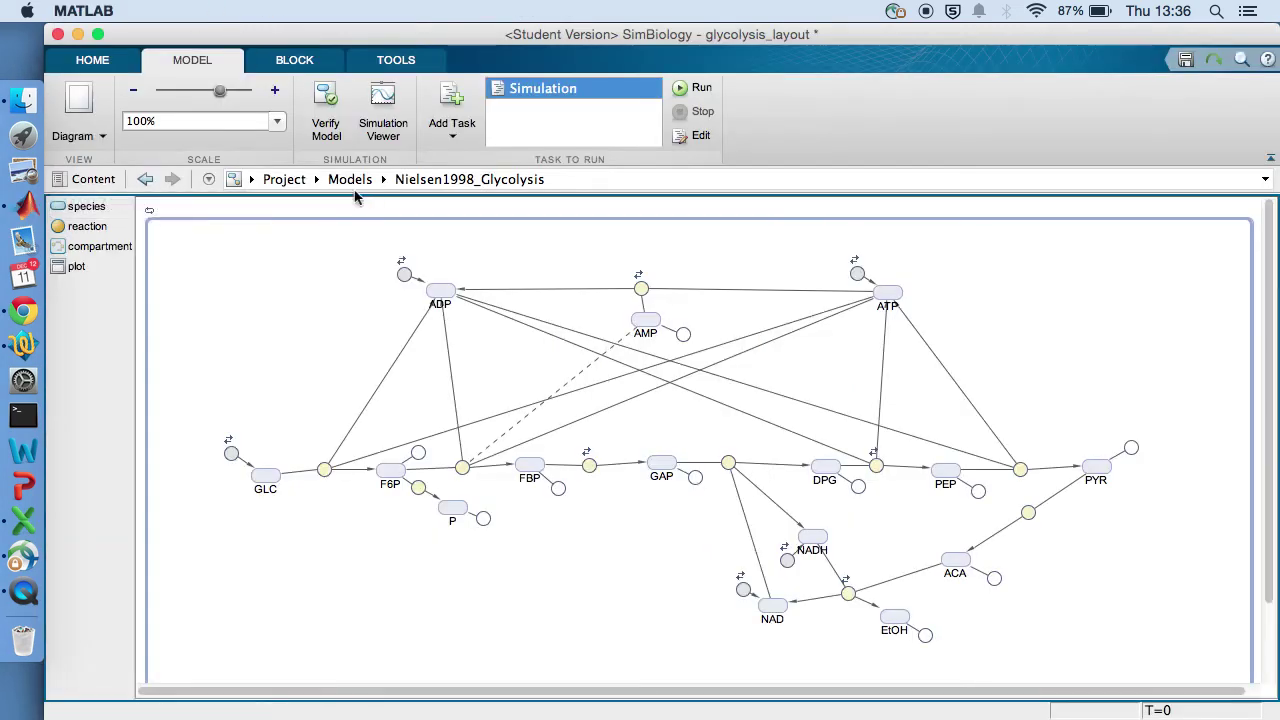
pyautogui.click(108, 11)
pyautogui.click(262, 17)
pyautogui.moveTo(335, 40); pyautogui.dragTo(333, 65)
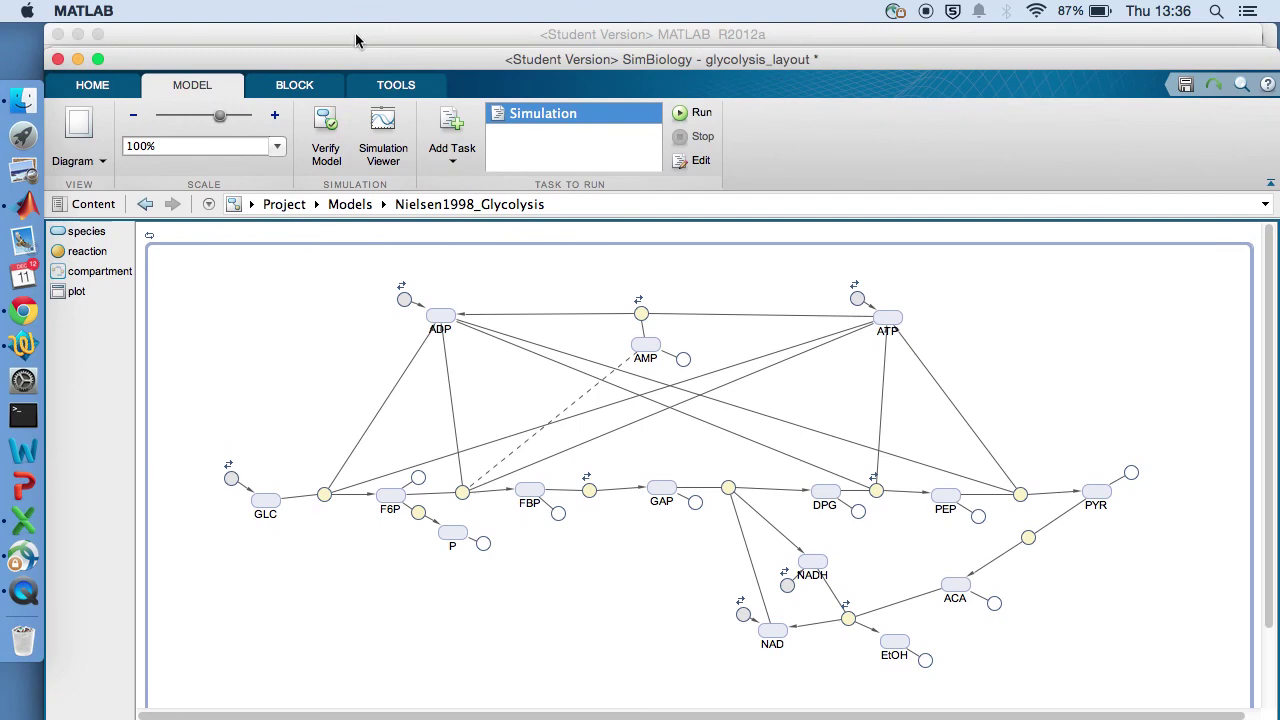
pyautogui.click(358, 37)
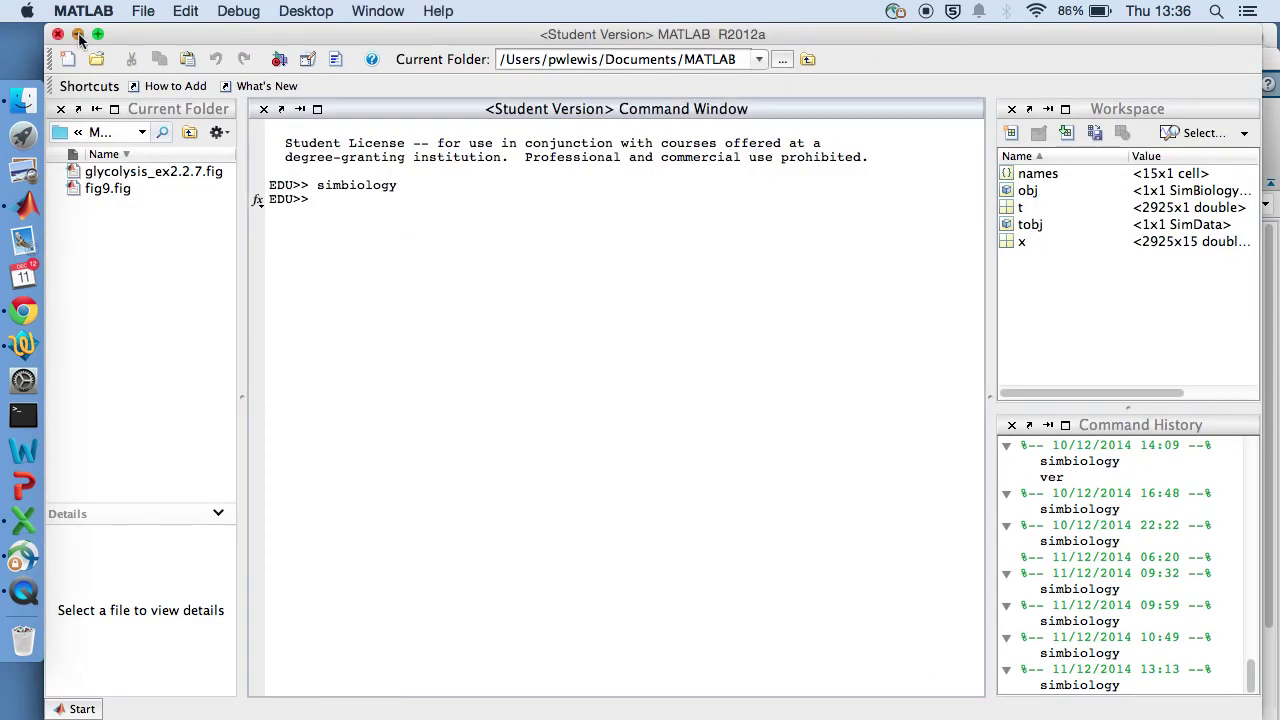
pyautogui.click(389, 17)
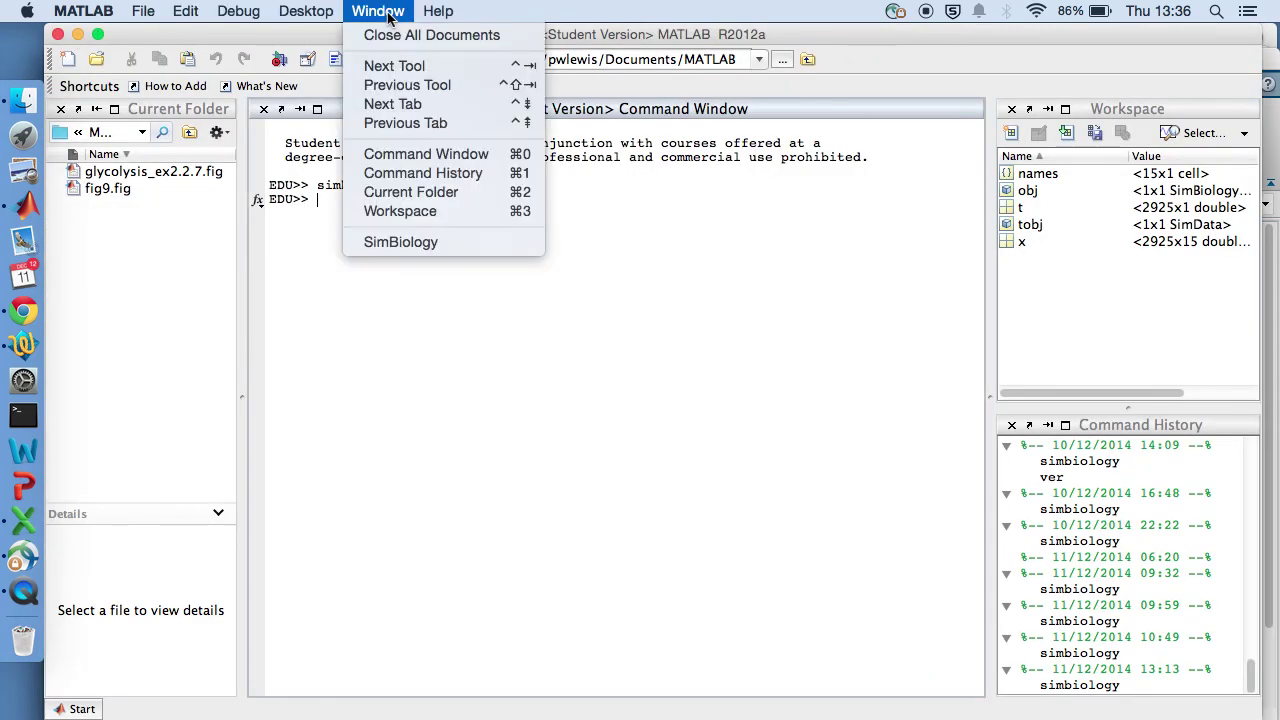
pyautogui.click(390, 243)
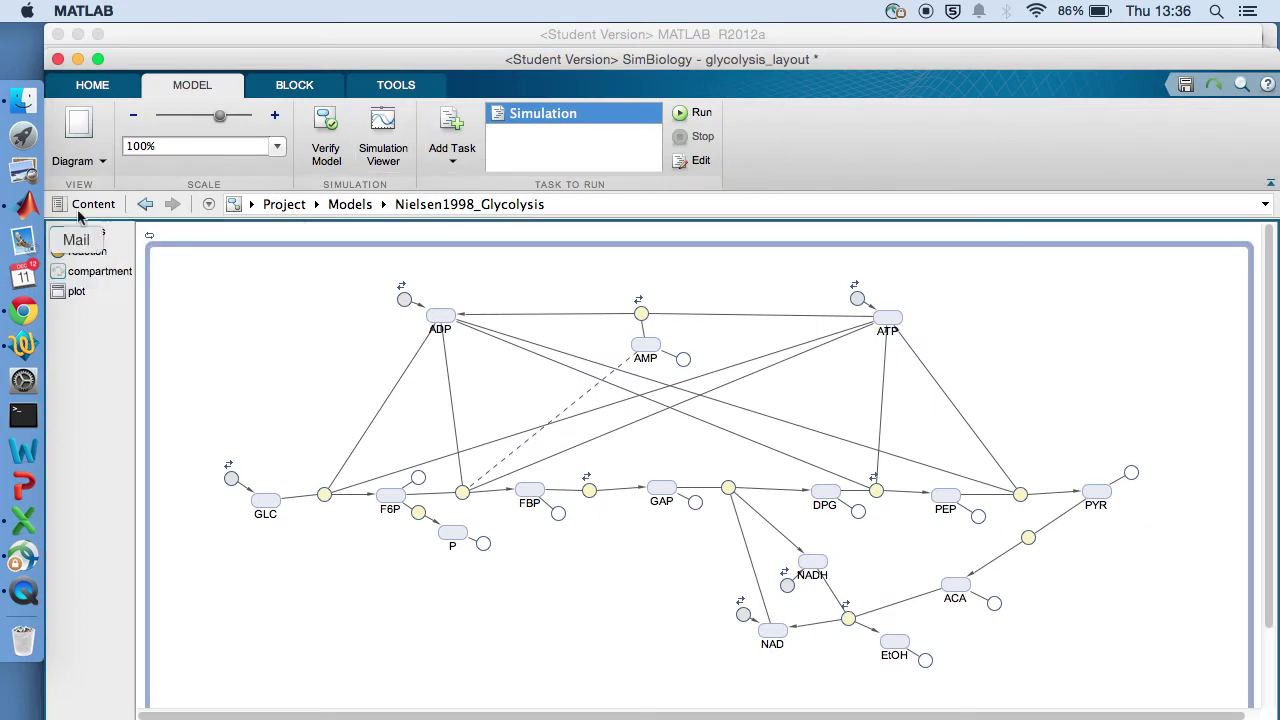
# Open the Simulation task's settings and bring up the y-axis state selection list
pyautogui.click(270, 205)
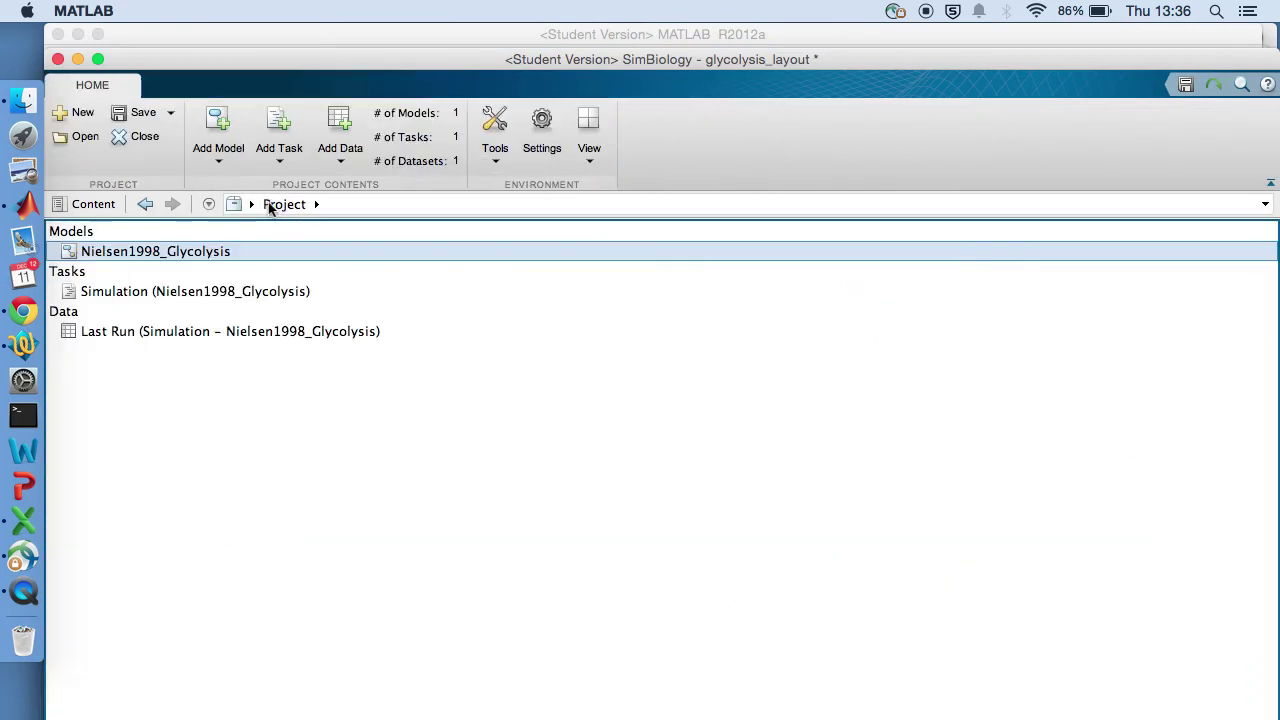
pyautogui.click(150, 291)
pyautogui.doubleClick(150, 291)
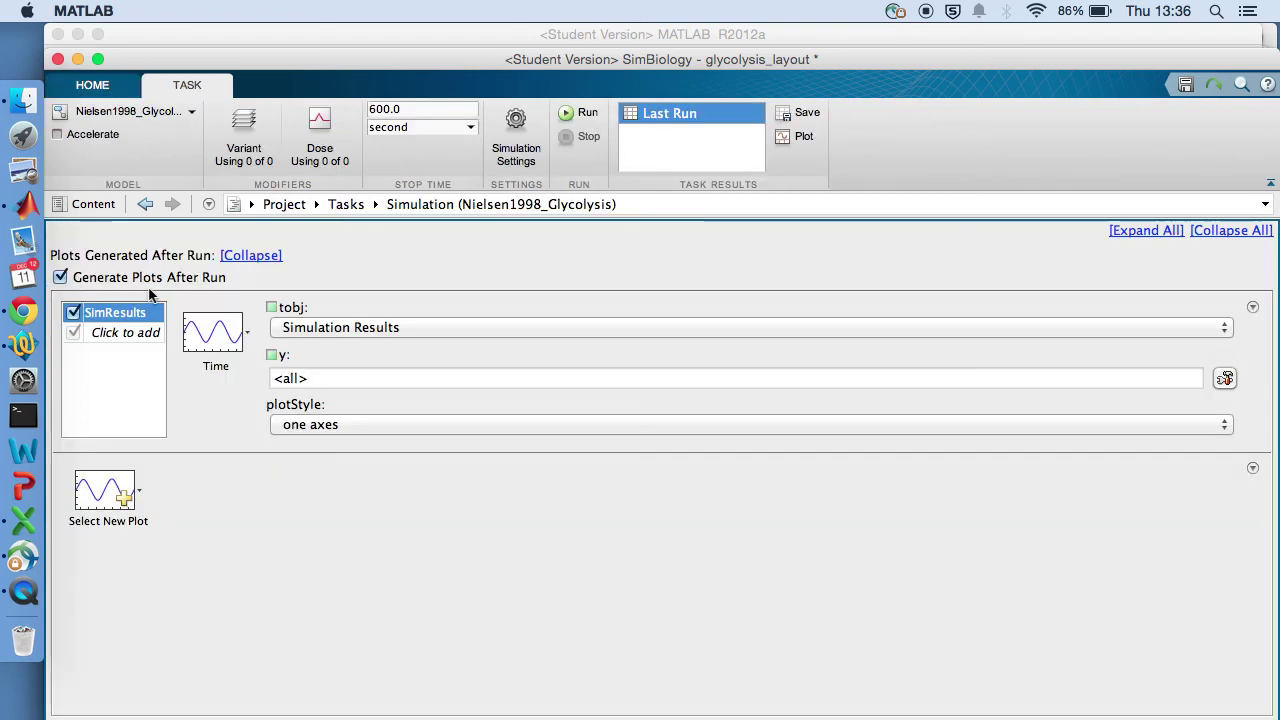
pyautogui.click(330, 377)
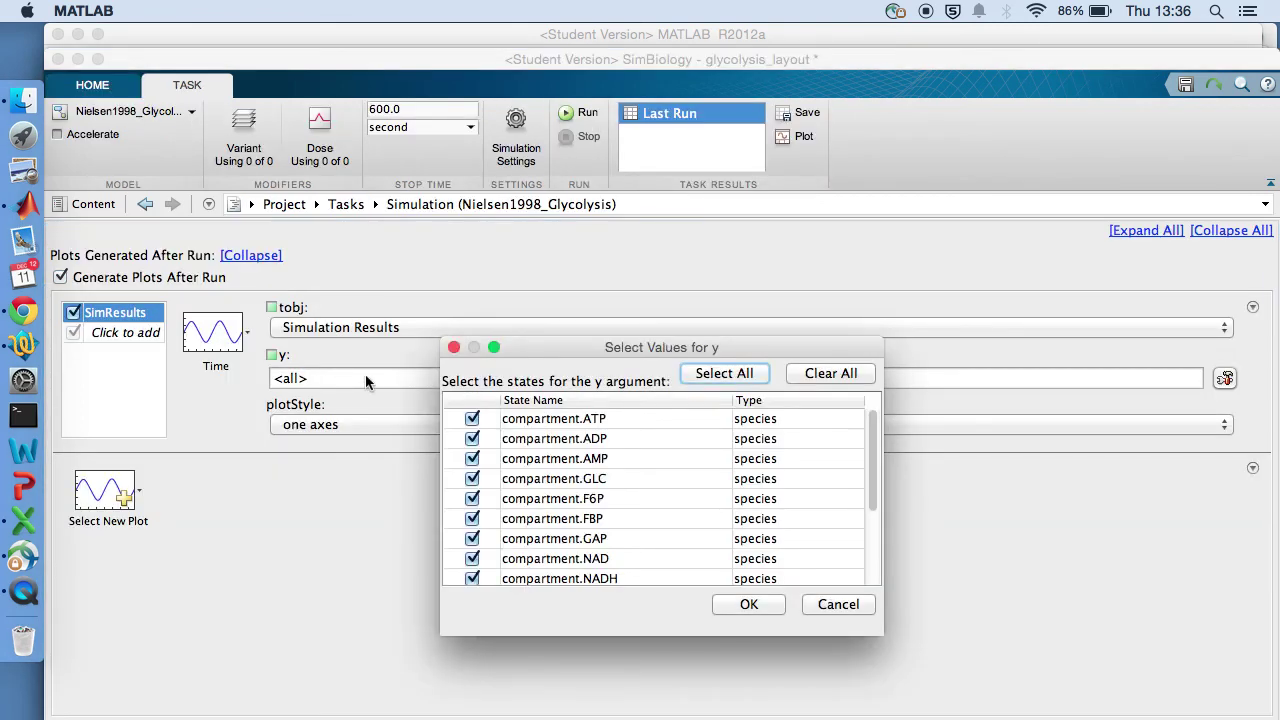
# Clear all y states, tick only compartment.ATP and compartment.NADH, and confirm
pyautogui.click(454, 347)
pyautogui.click(293, 384)
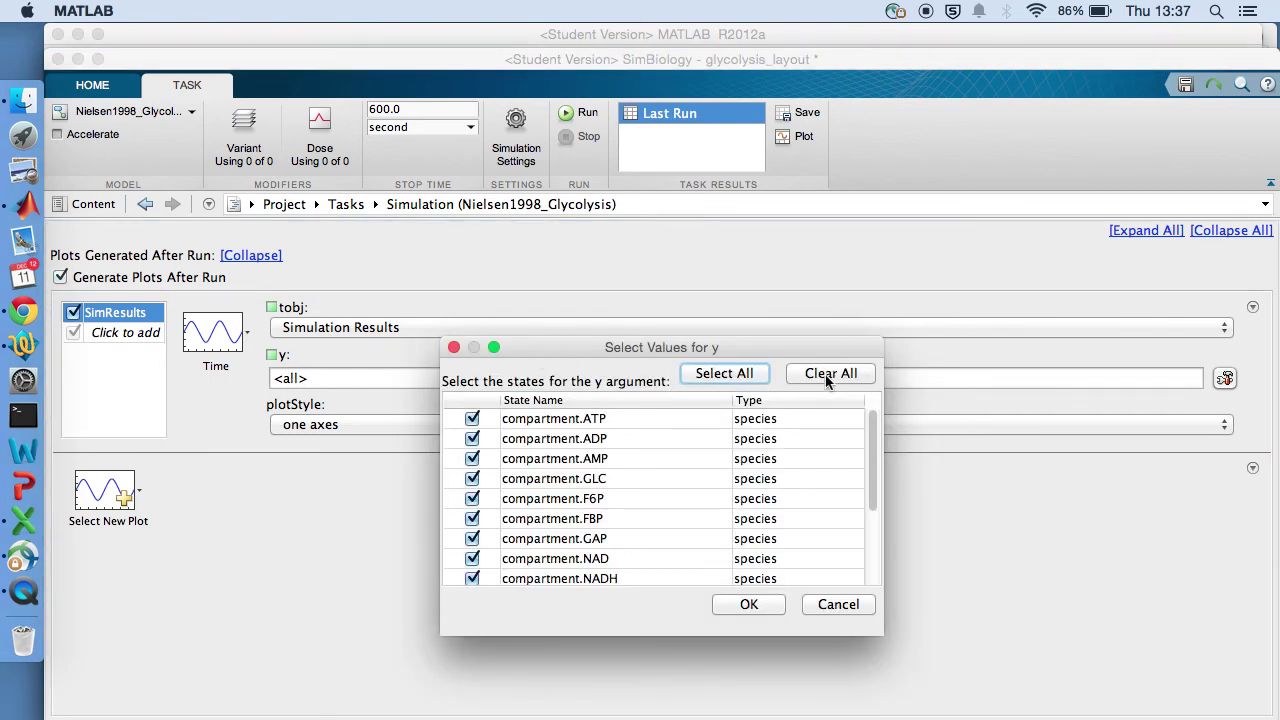
pyautogui.click(825, 374)
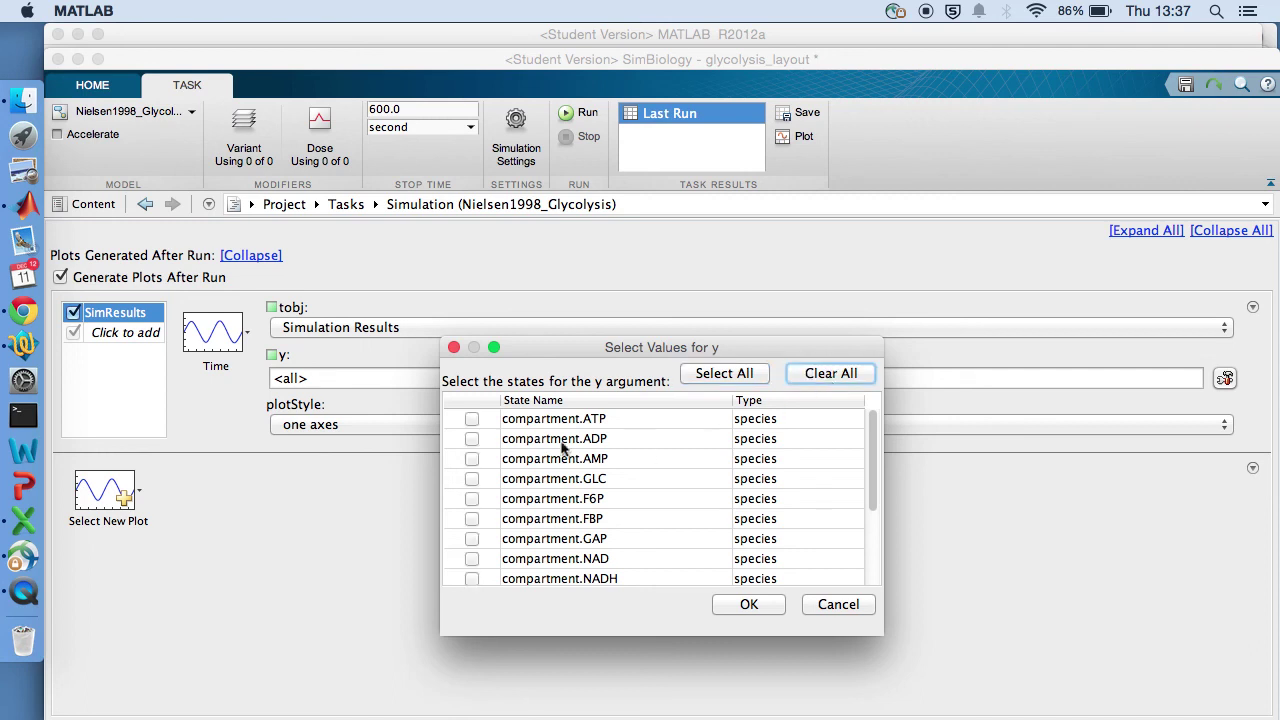
pyautogui.click(471, 420)
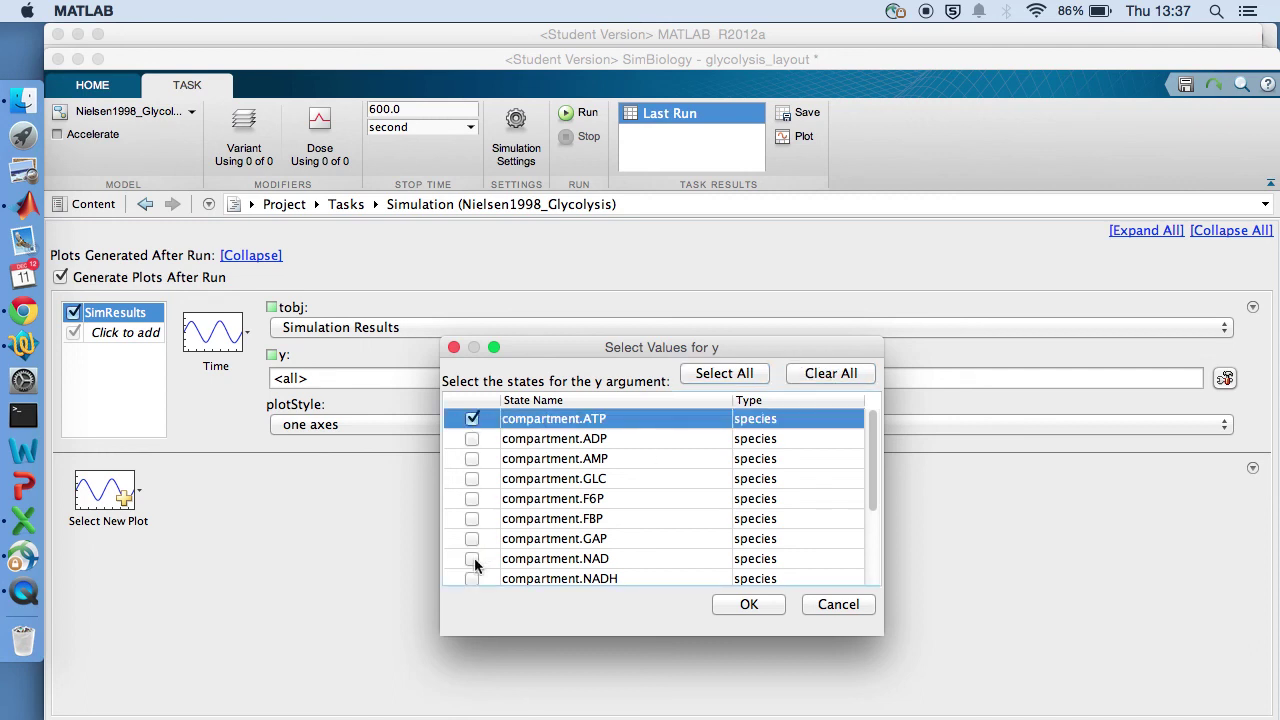
pyautogui.click(471, 558)
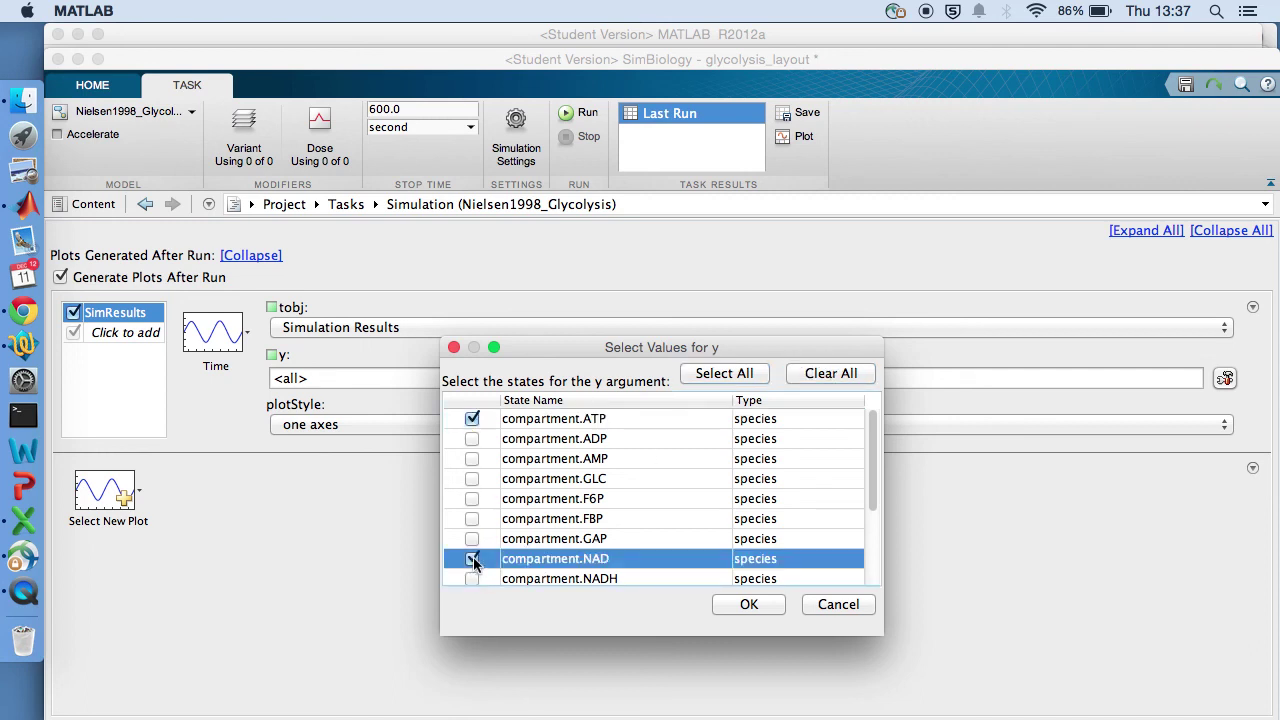
pyautogui.click(28, 313)
pyautogui.click(24, 206)
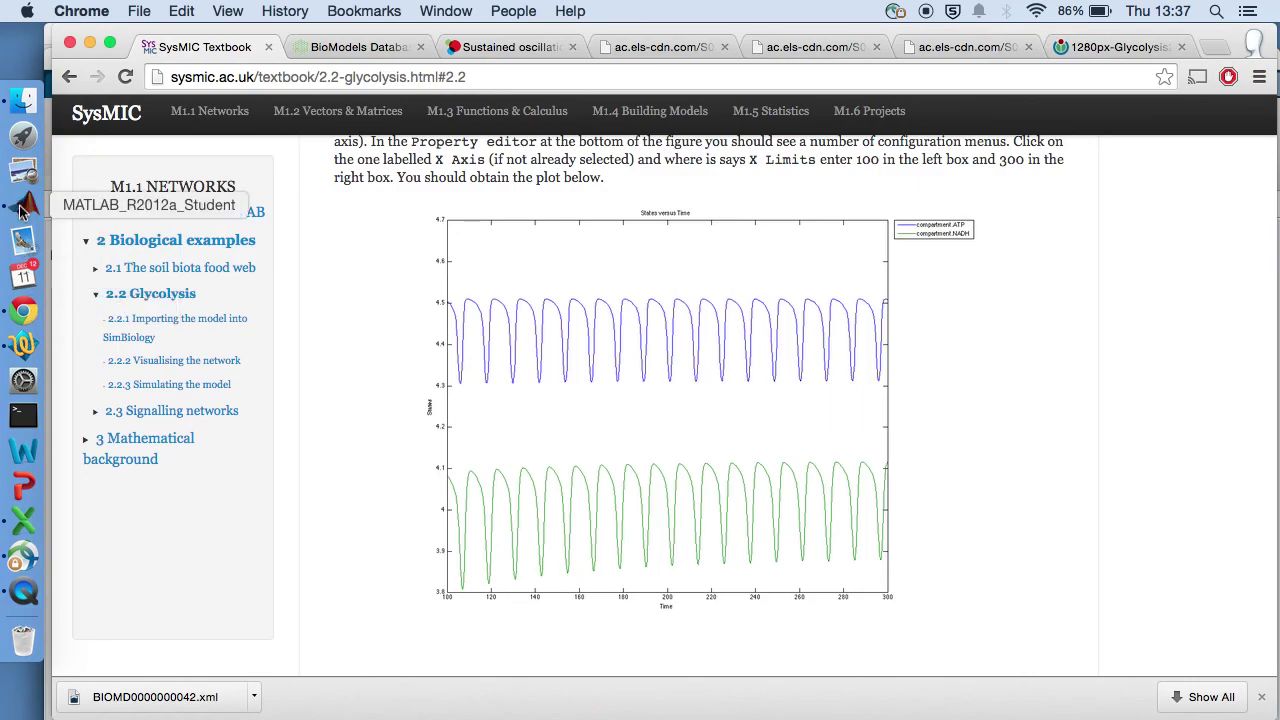
pyautogui.click(471, 578)
pyautogui.click(472, 555)
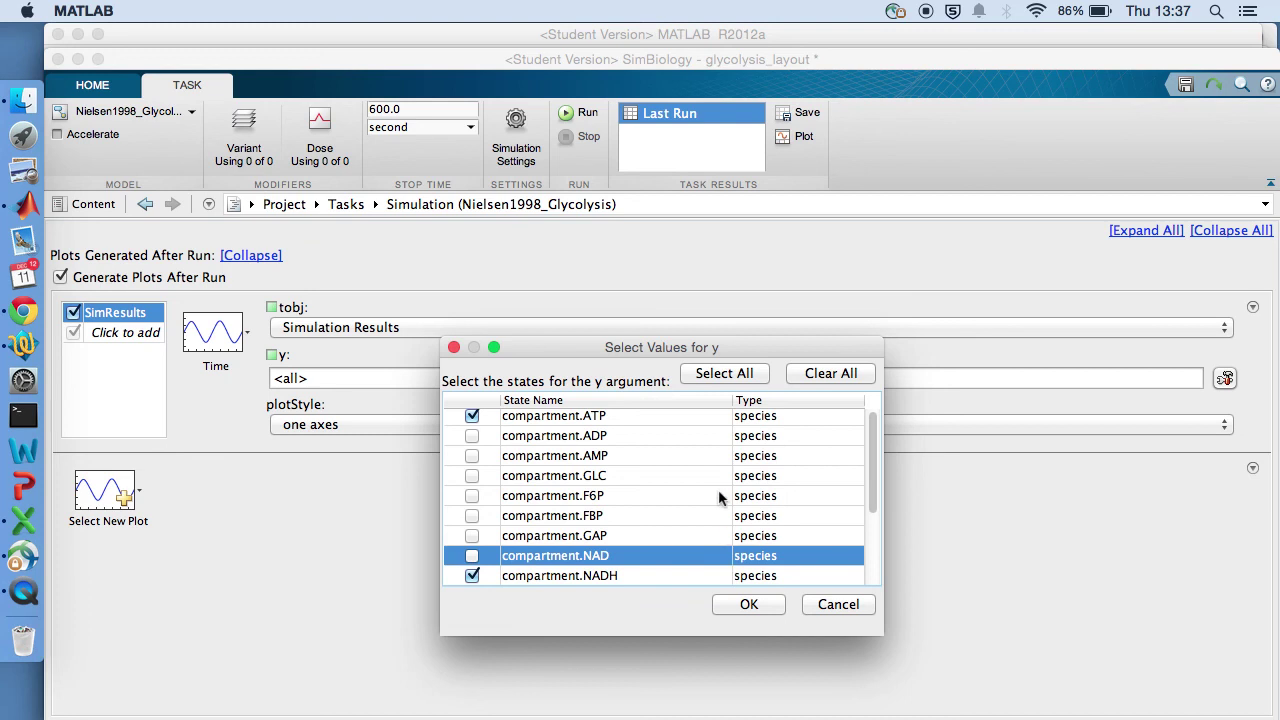
pyautogui.scroll(-3, 718, 489)
pyautogui.scroll(3, 718, 489)
pyautogui.click(765, 600)
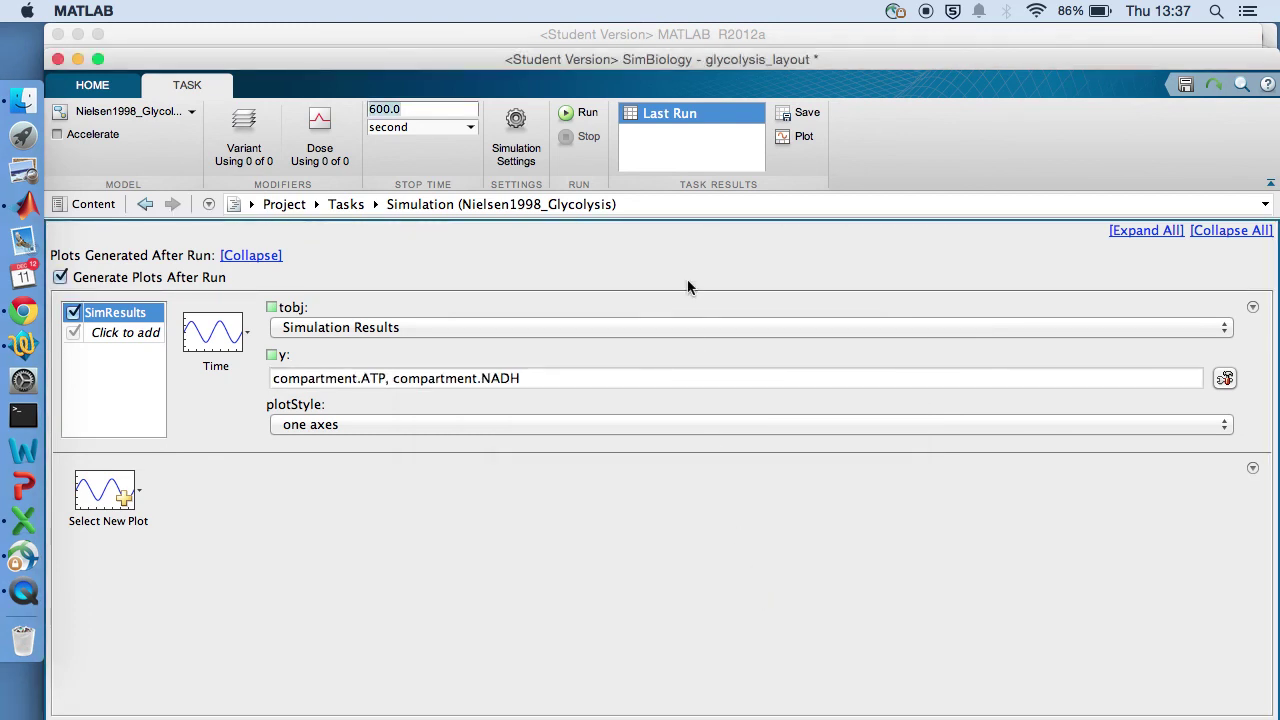
# Run the simulation and compare its ATP and NADH plot with the textbook example
pyautogui.click(569, 111)
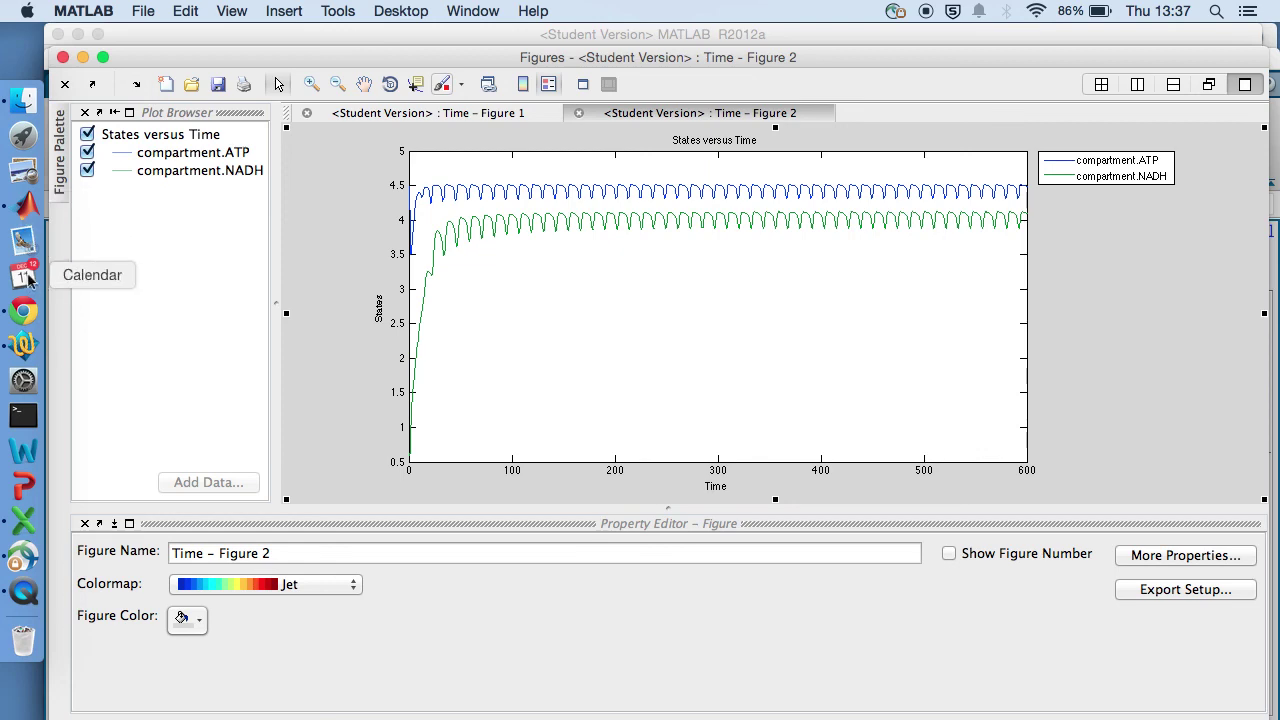
pyautogui.click(24, 310)
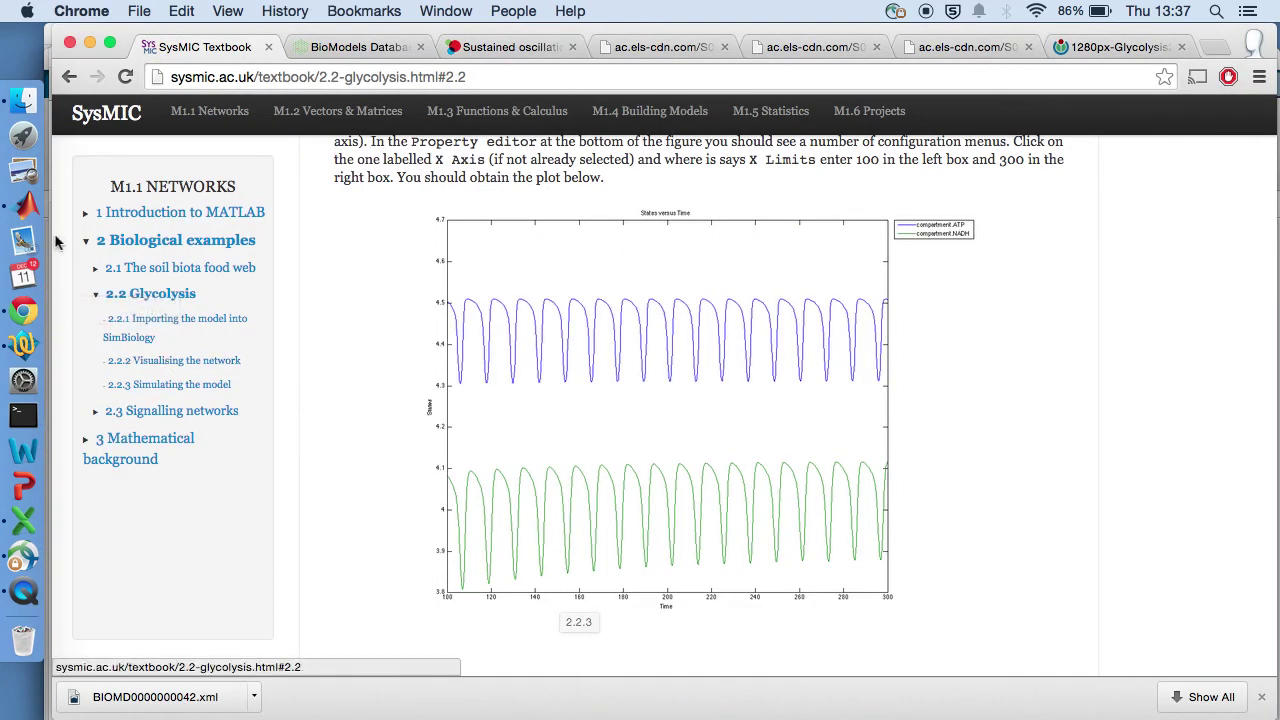
pyautogui.click(24, 205)
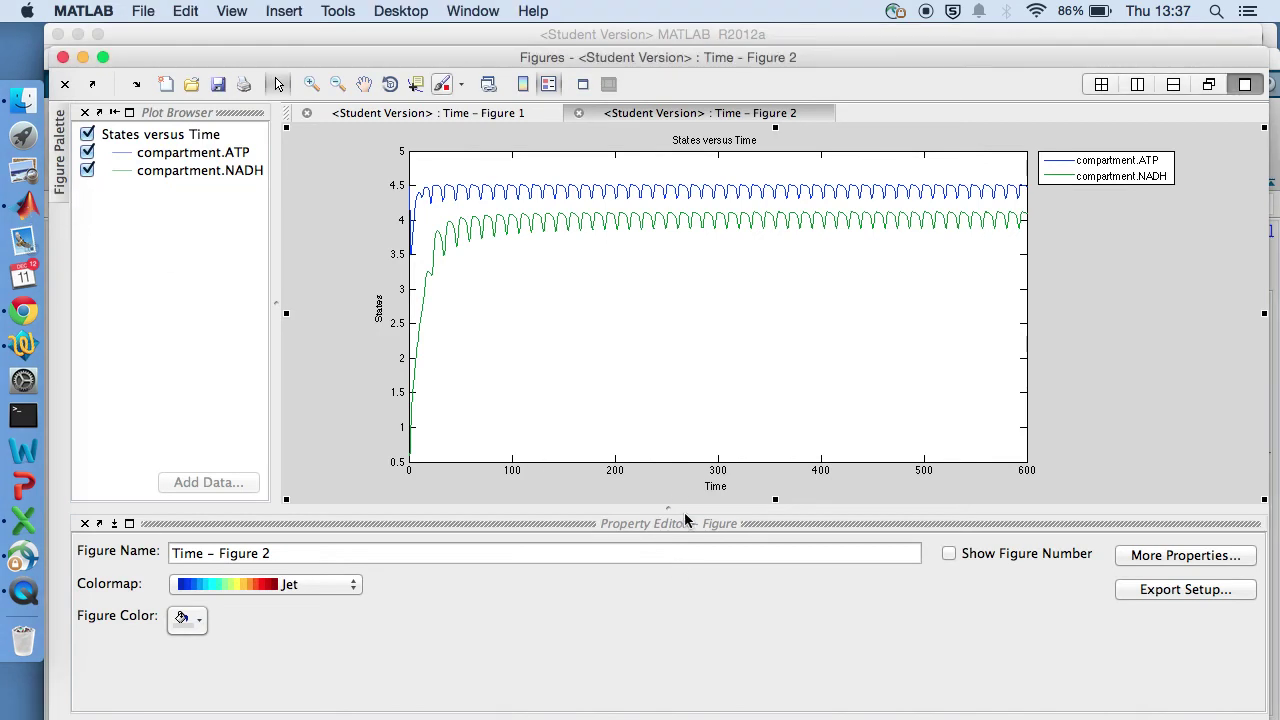
# Limit the figure's time axis to 100–300 via the X Limits boxes
pyautogui.click(677, 476)
pyautogui.click(578, 655)
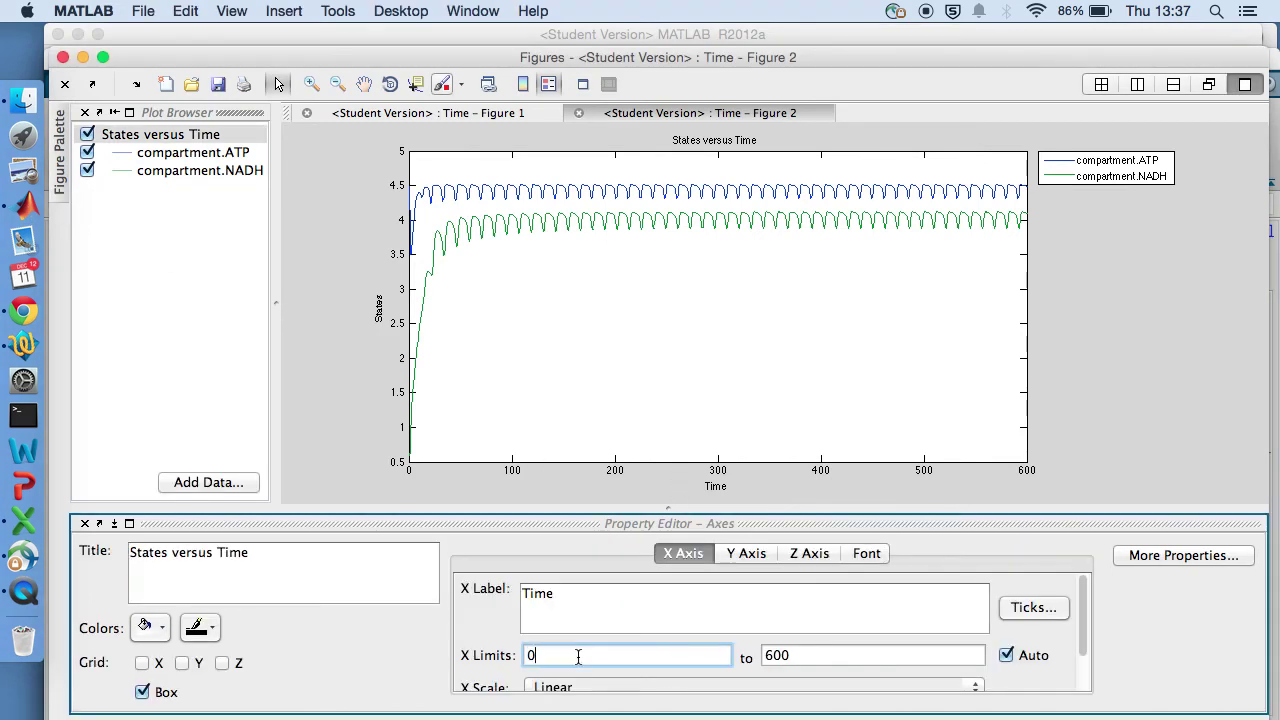
pyautogui.doubleClick(578, 655)
pyautogui.write('100')
pyautogui.press('Tab')
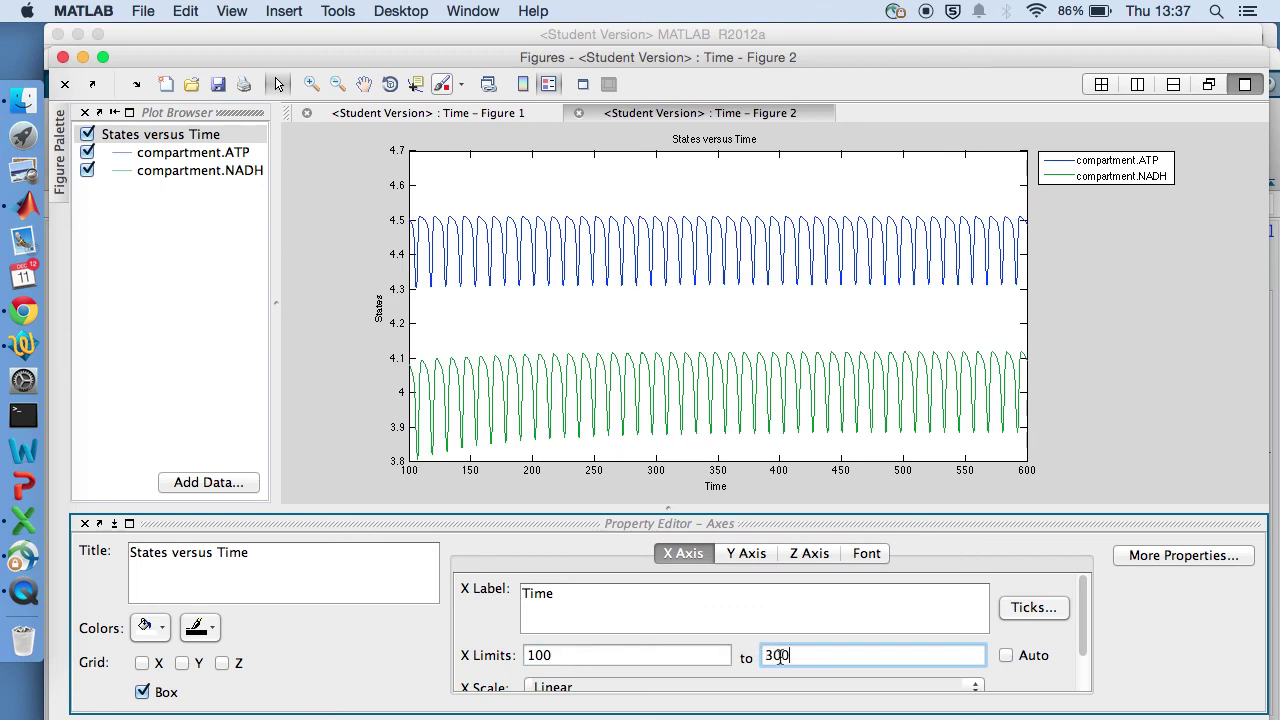
pyautogui.press('Return')
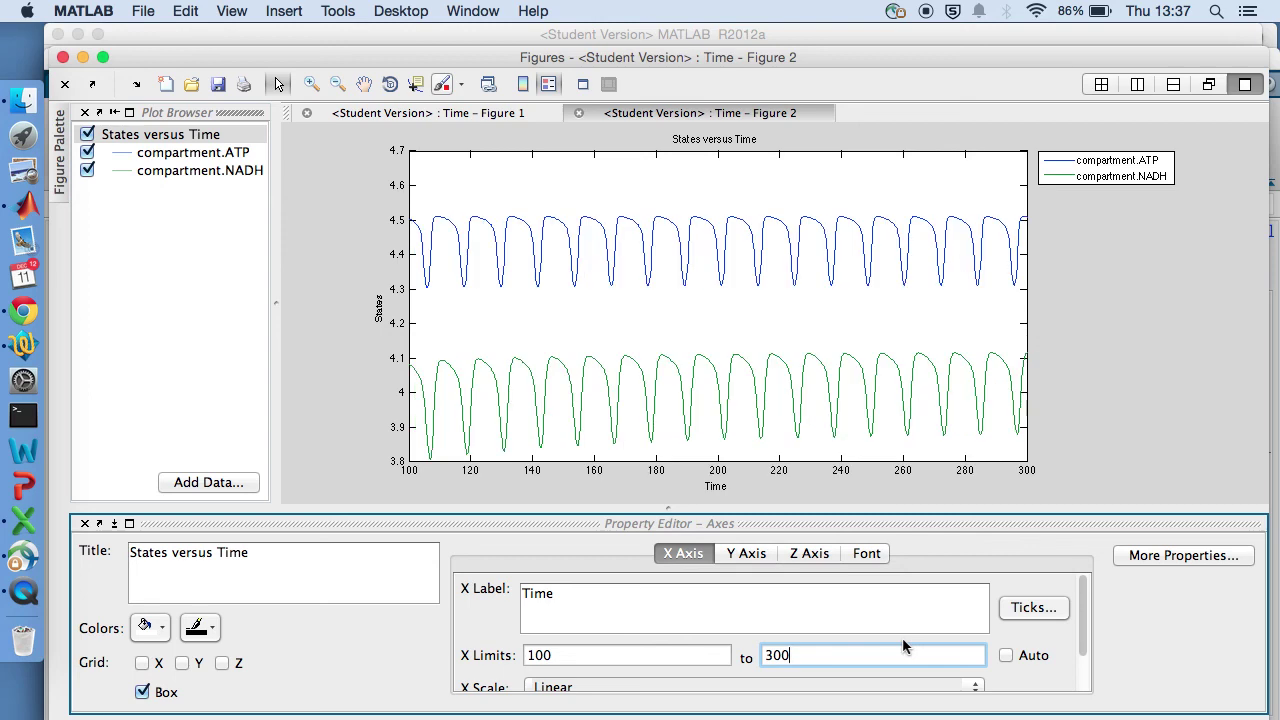
pyautogui.click(22, 314)
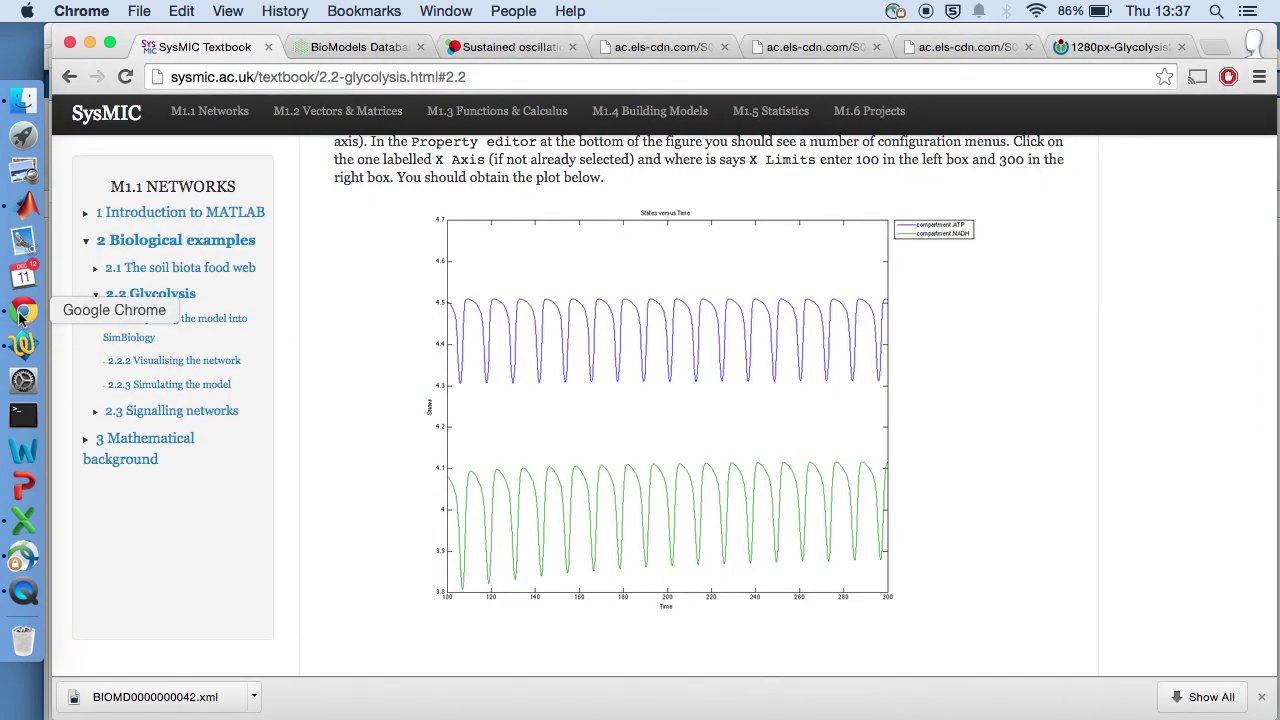
# Scroll the SysMIC page past Exercise 2.2.7 to the glucose-flow scan and Exercise 2.2.8
pyautogui.scroll(-5, 280, 390)
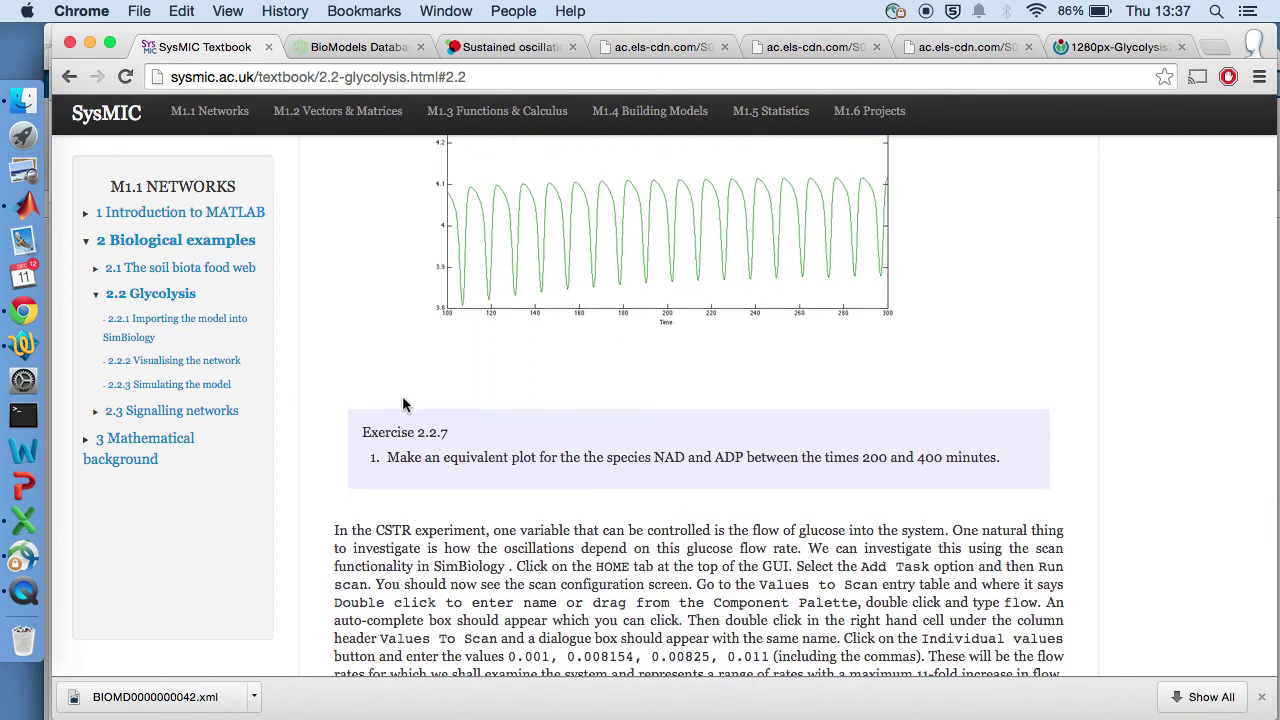
pyautogui.scroll(-7, 403, 398)
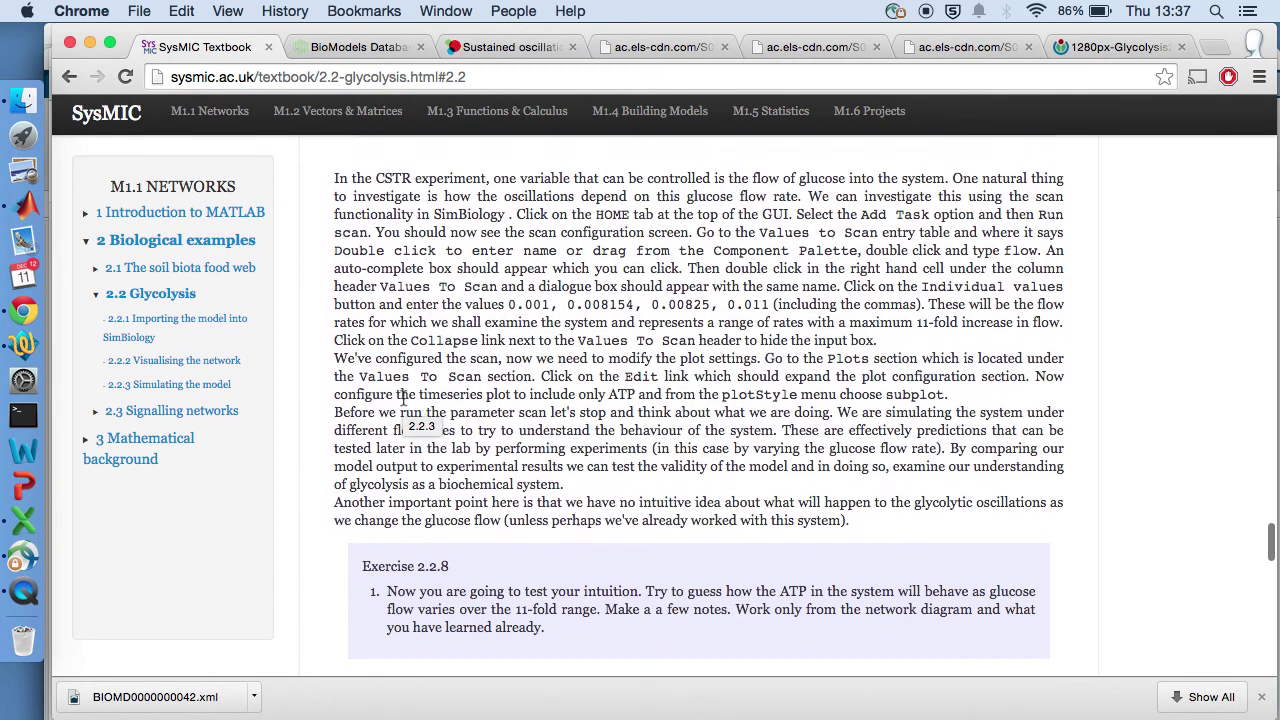